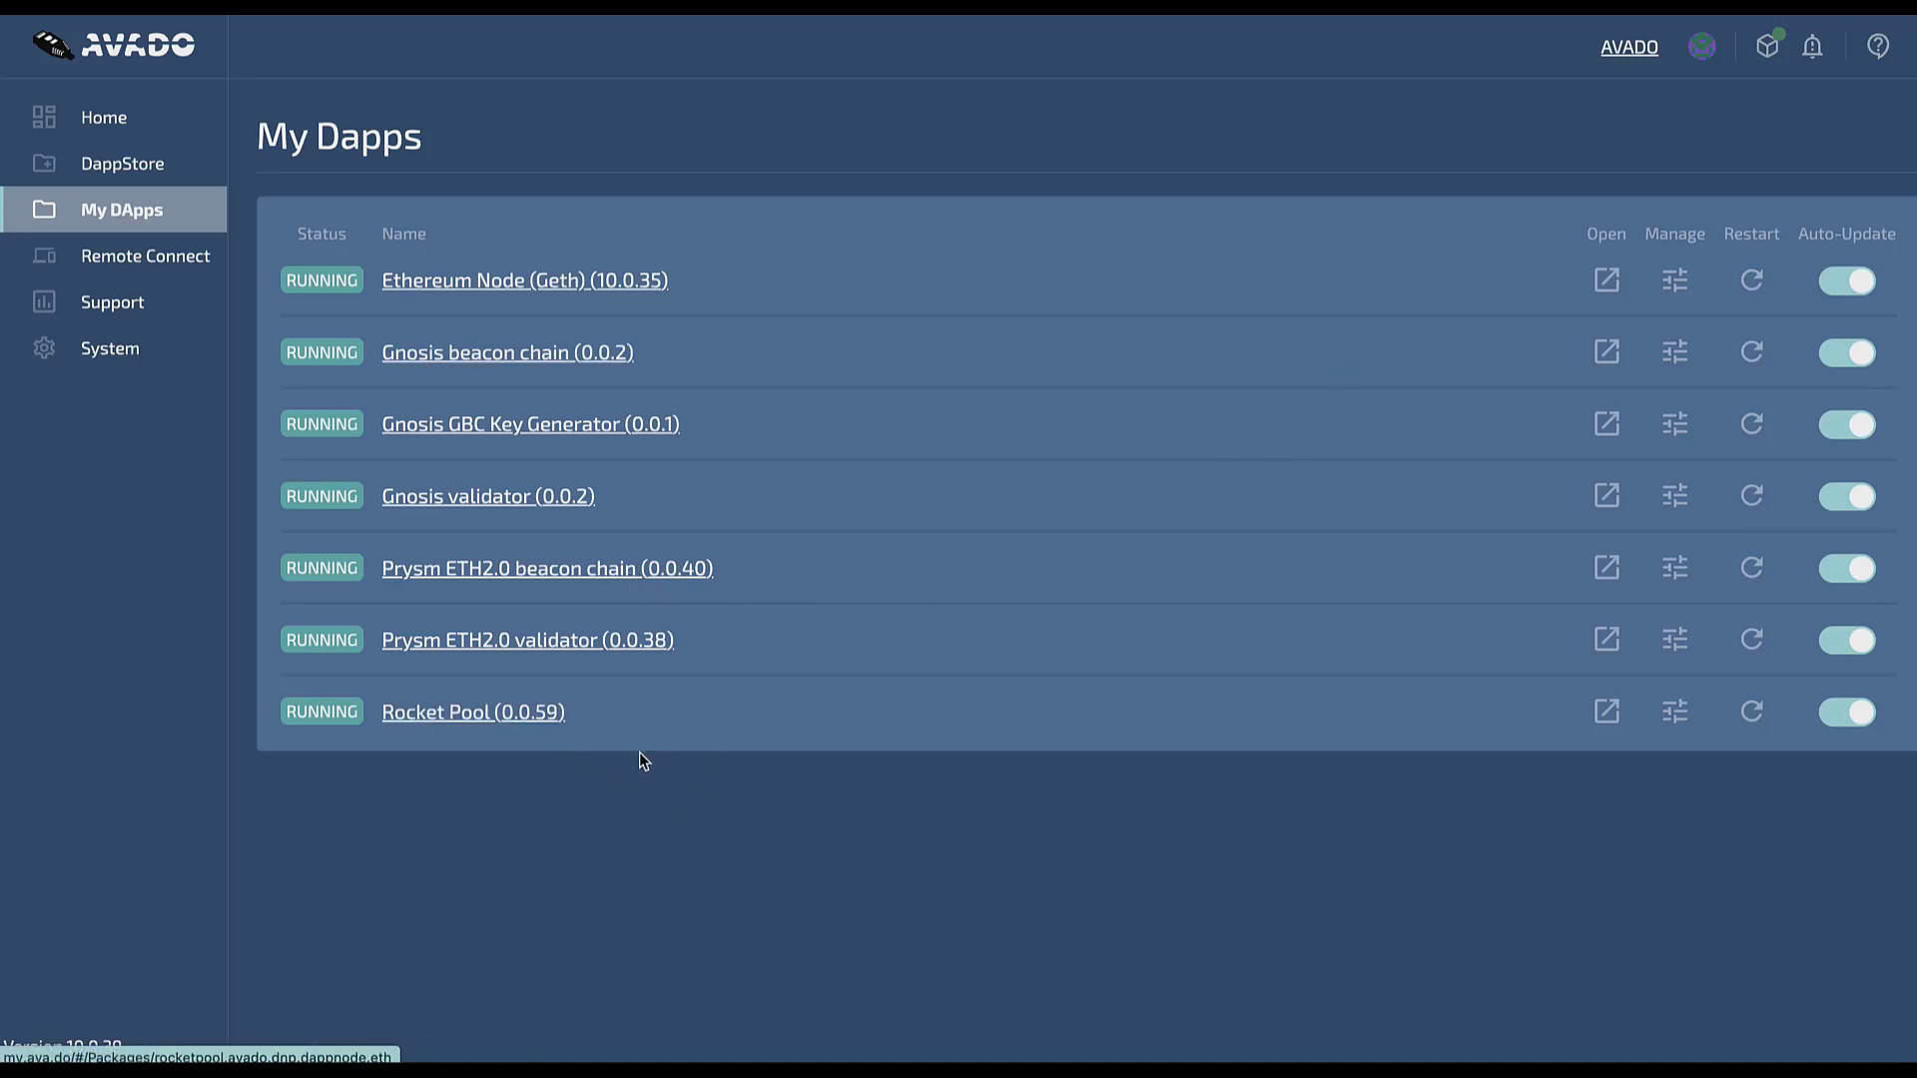
Step: Launch the Rocket Pool 0.0.59 dapp from My Dapps to show its setup requirements
left_click(557, 715)
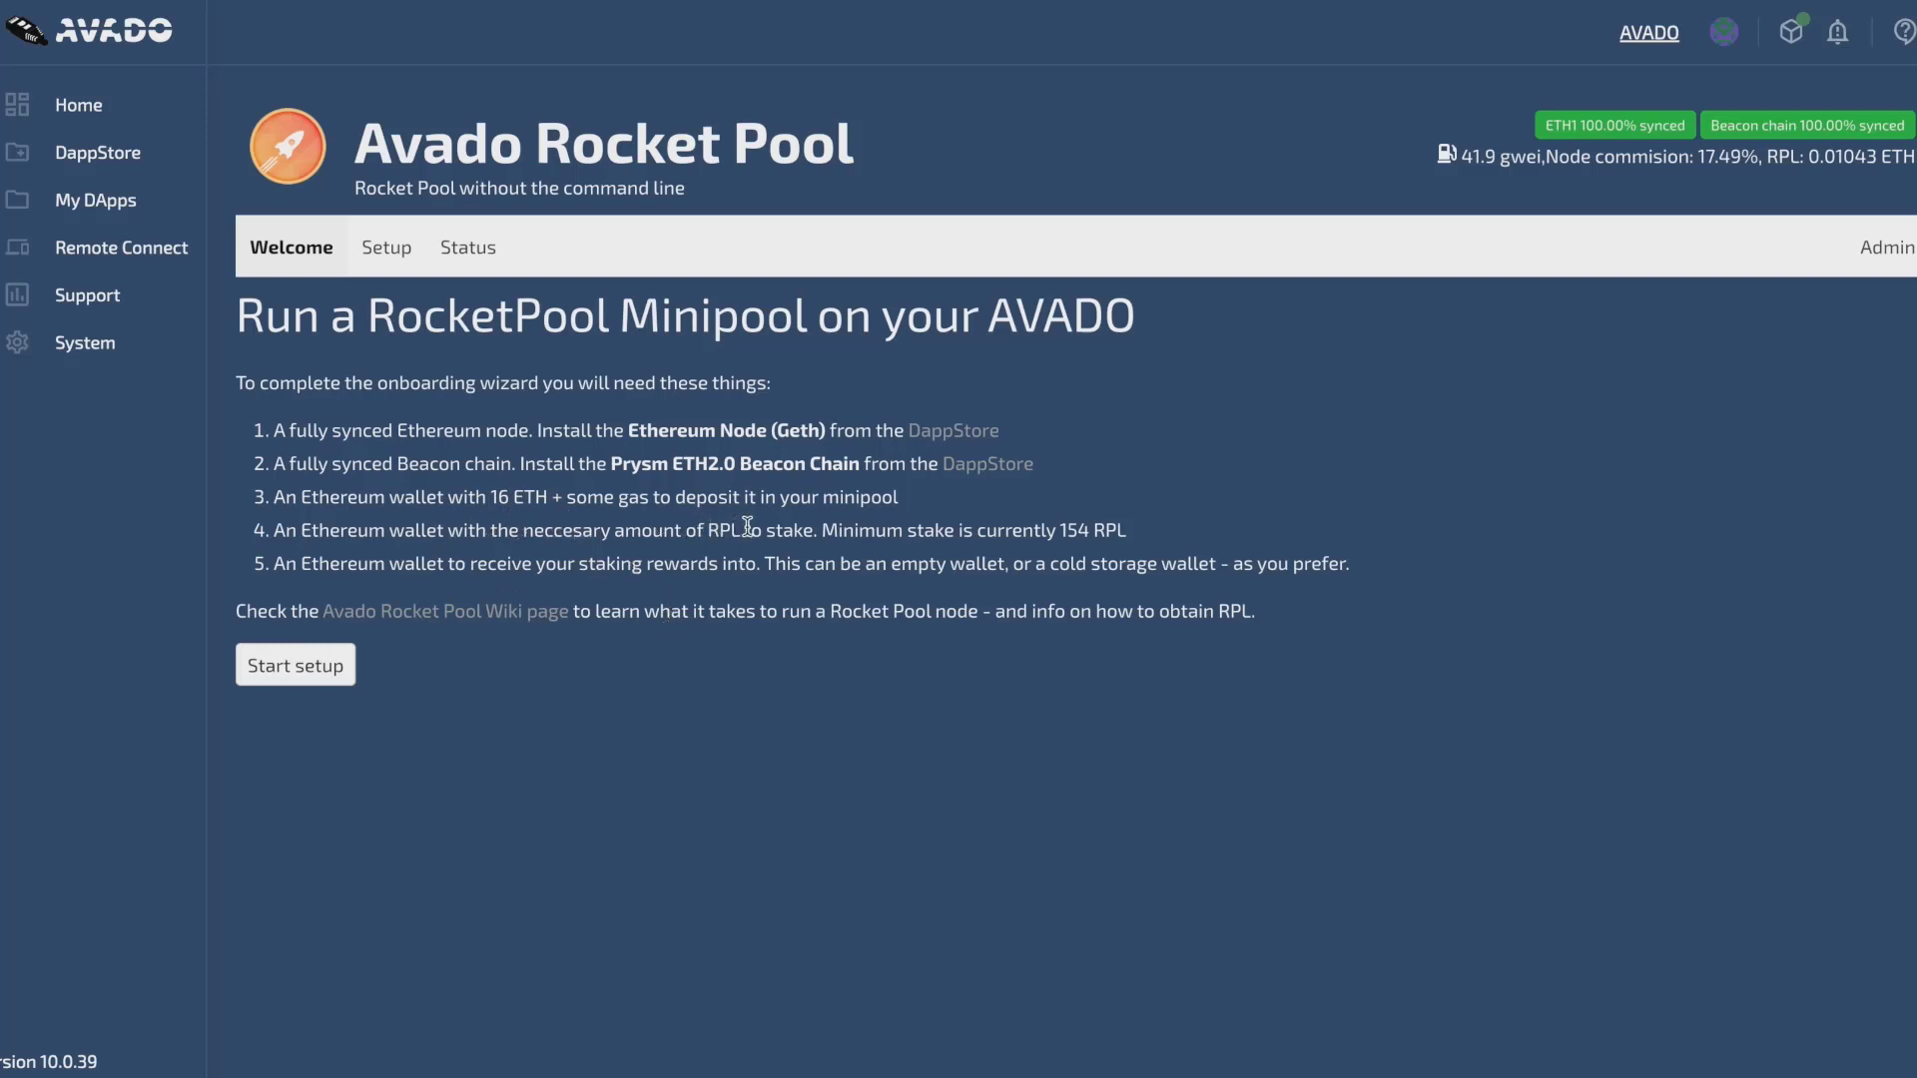
double_click(1075, 530)
left_click(1187, 540)
key("alt+shift+m")
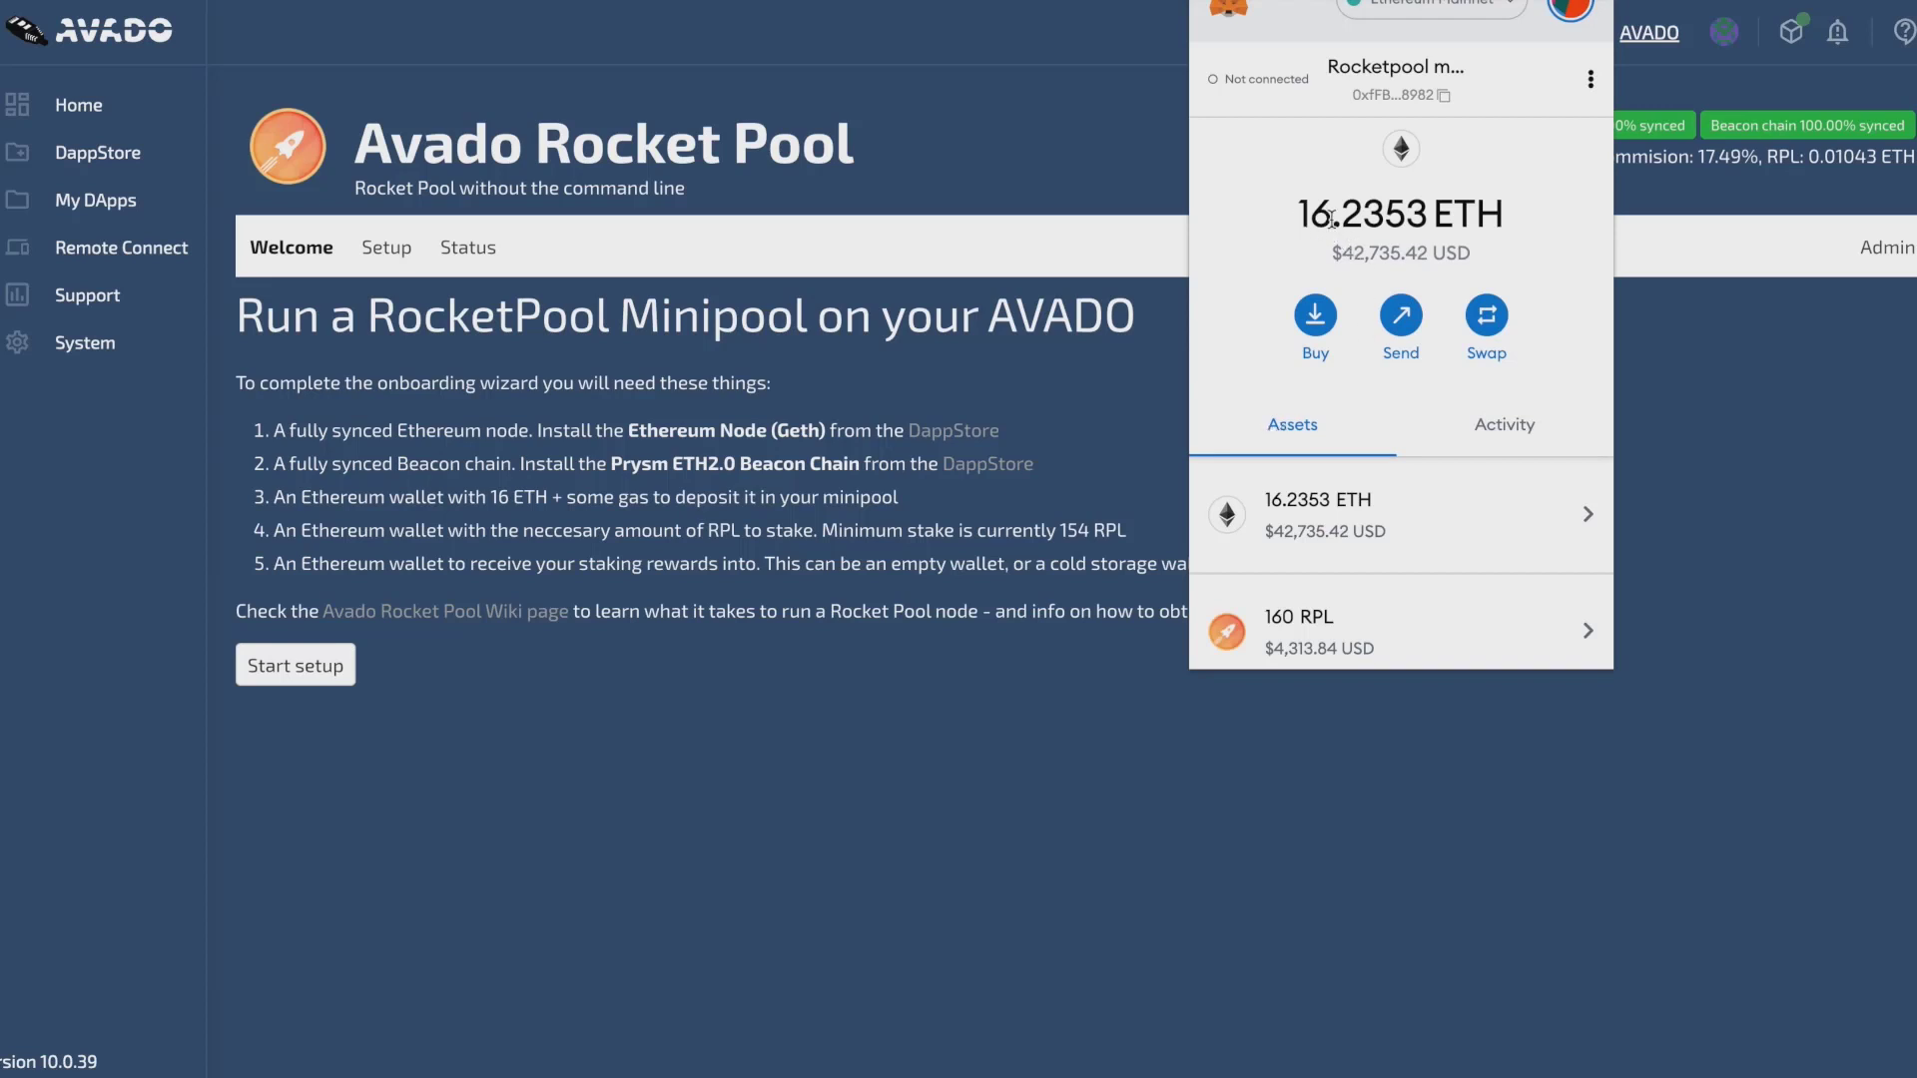
scroll(1348, 499, "down", 1)
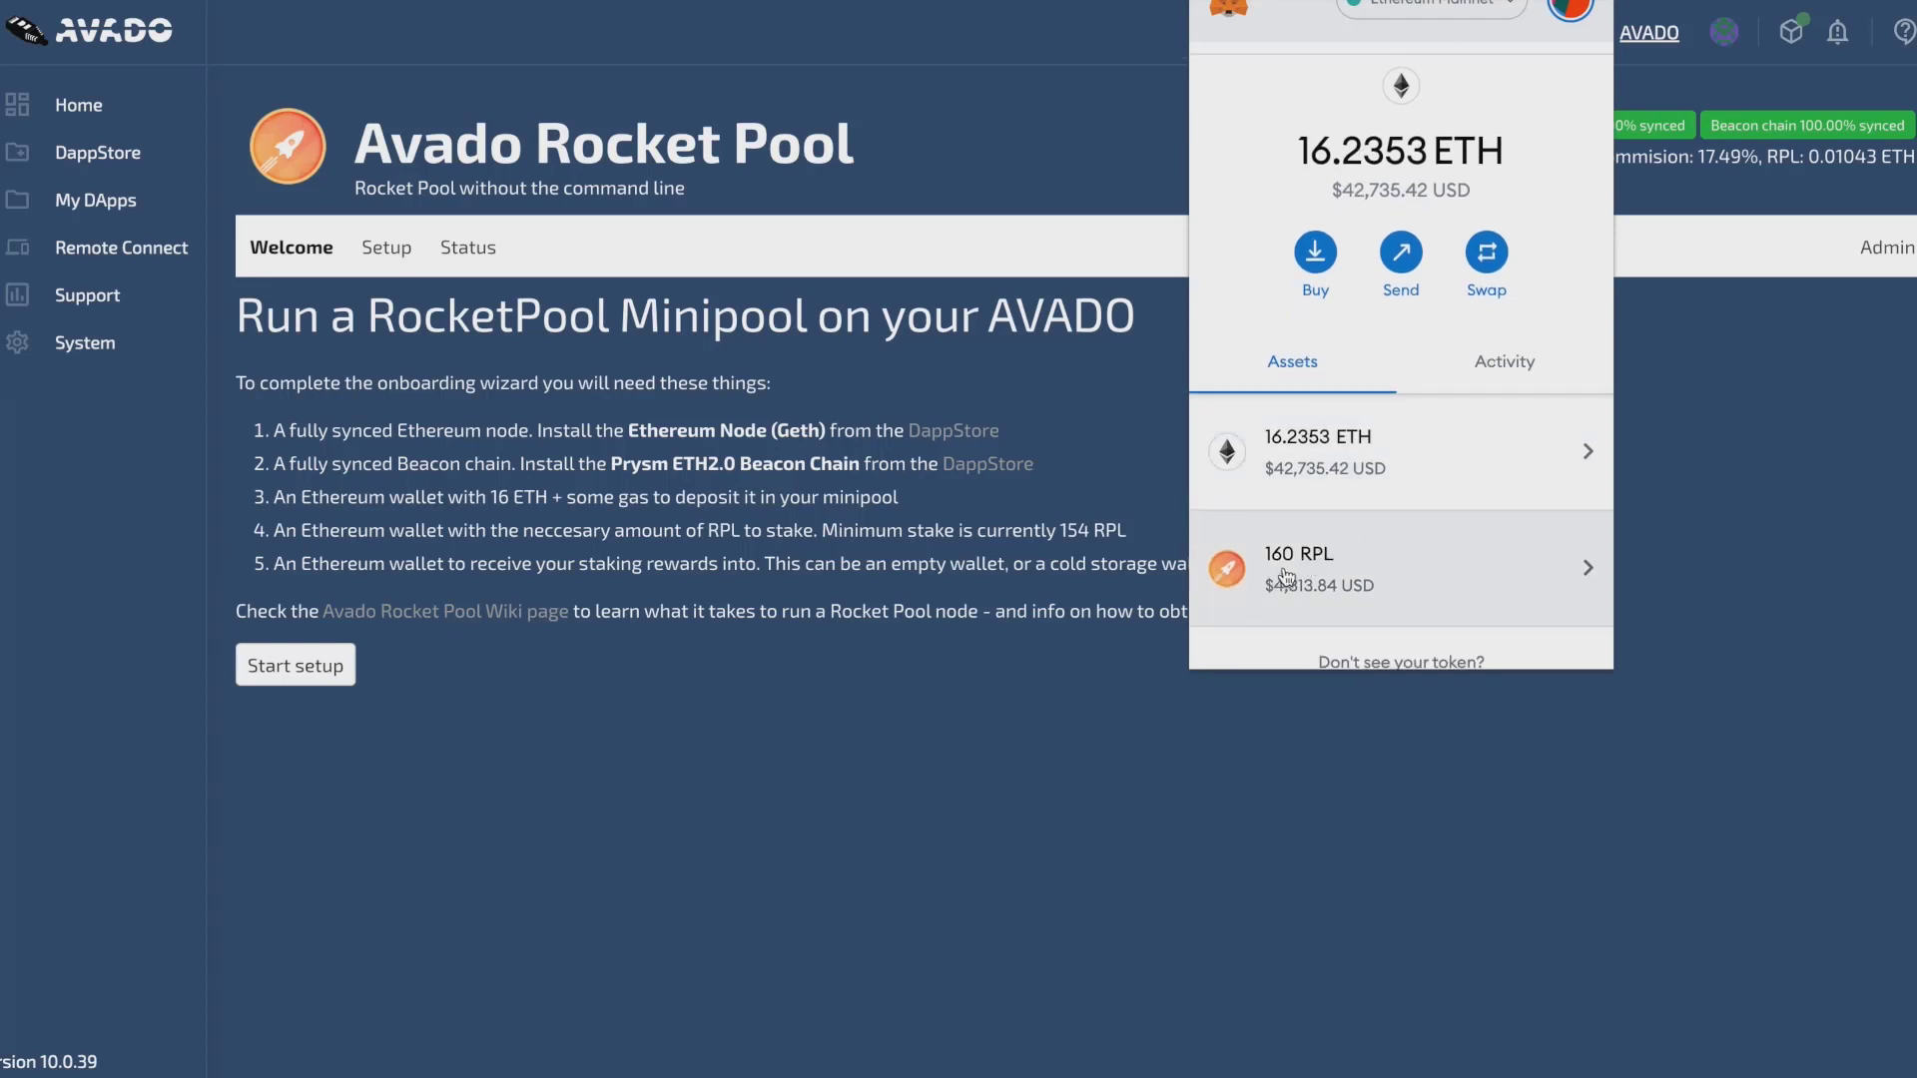
scroll(1513, 554, "down", 1)
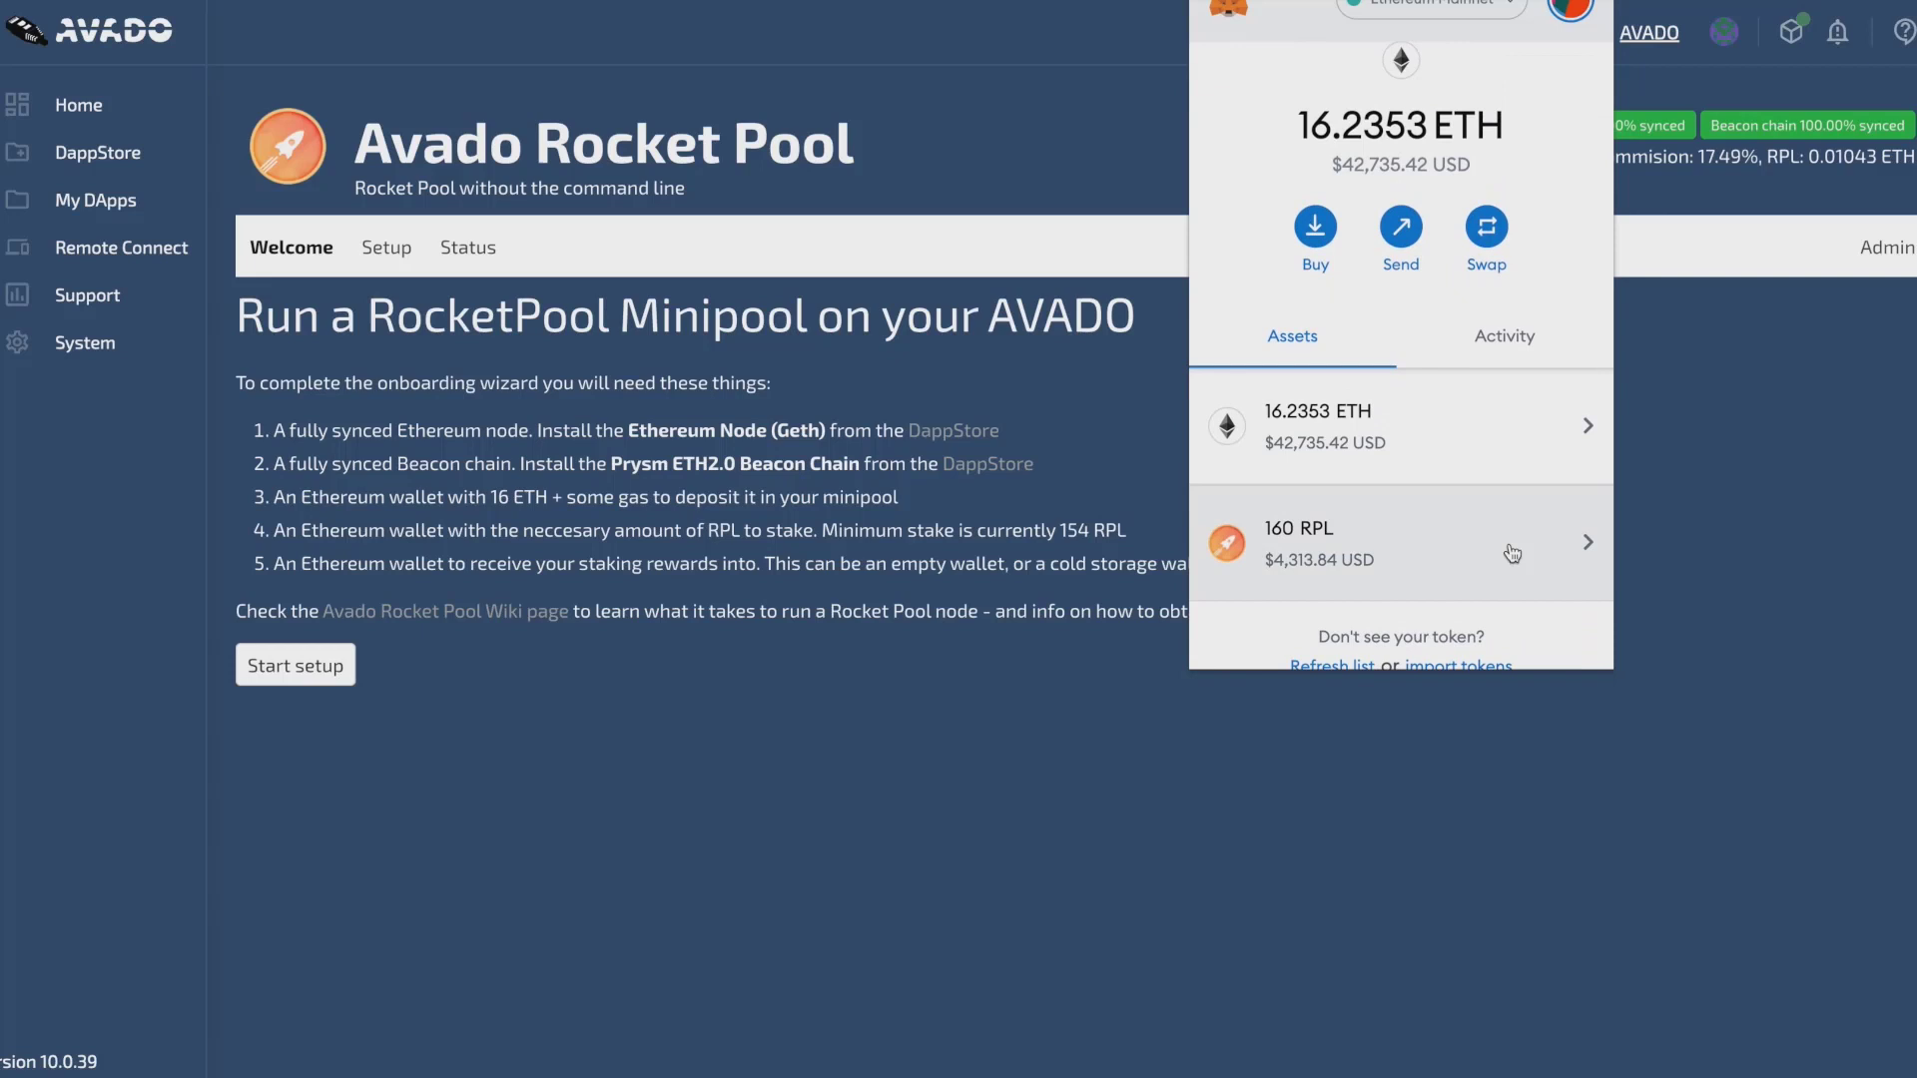
left_click(1660, 519)
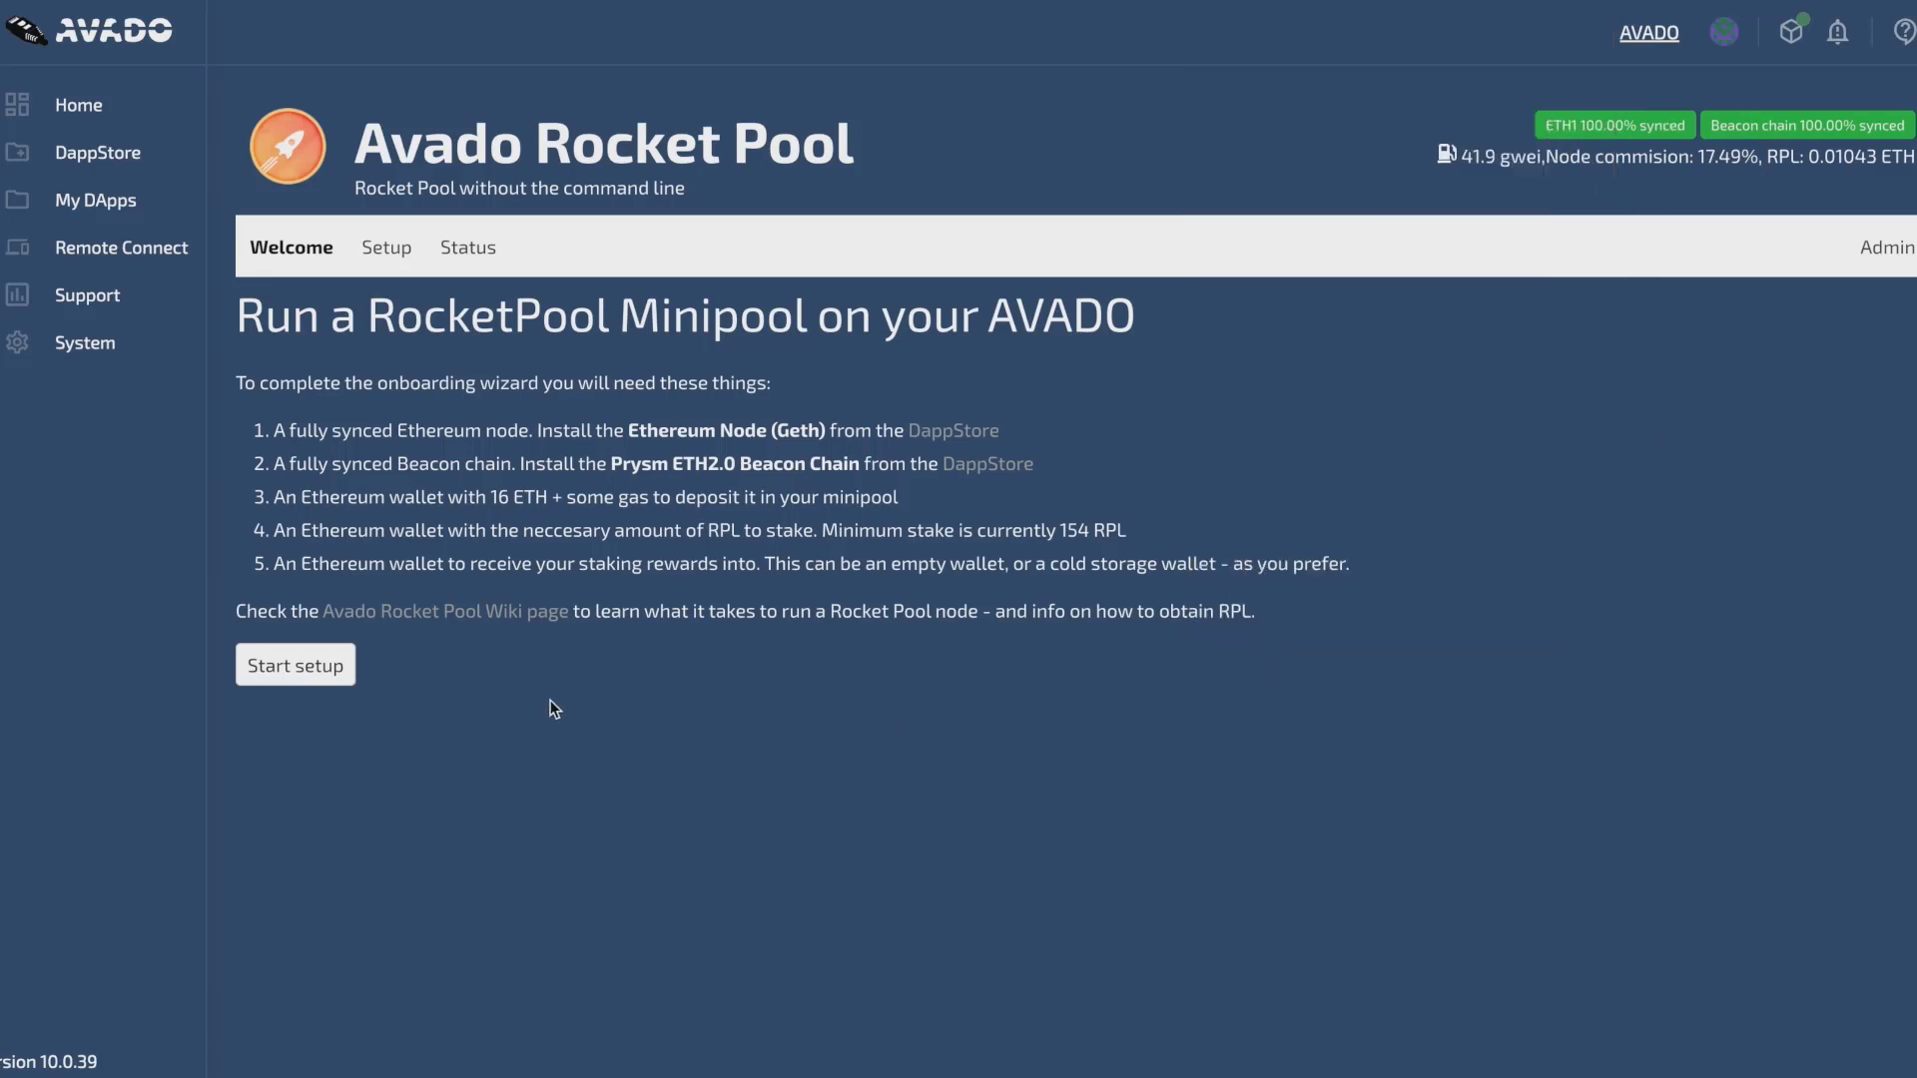
Step: Start the setup wizard and initialise the hot wallet with a node password entered twice
left_click(311, 676)
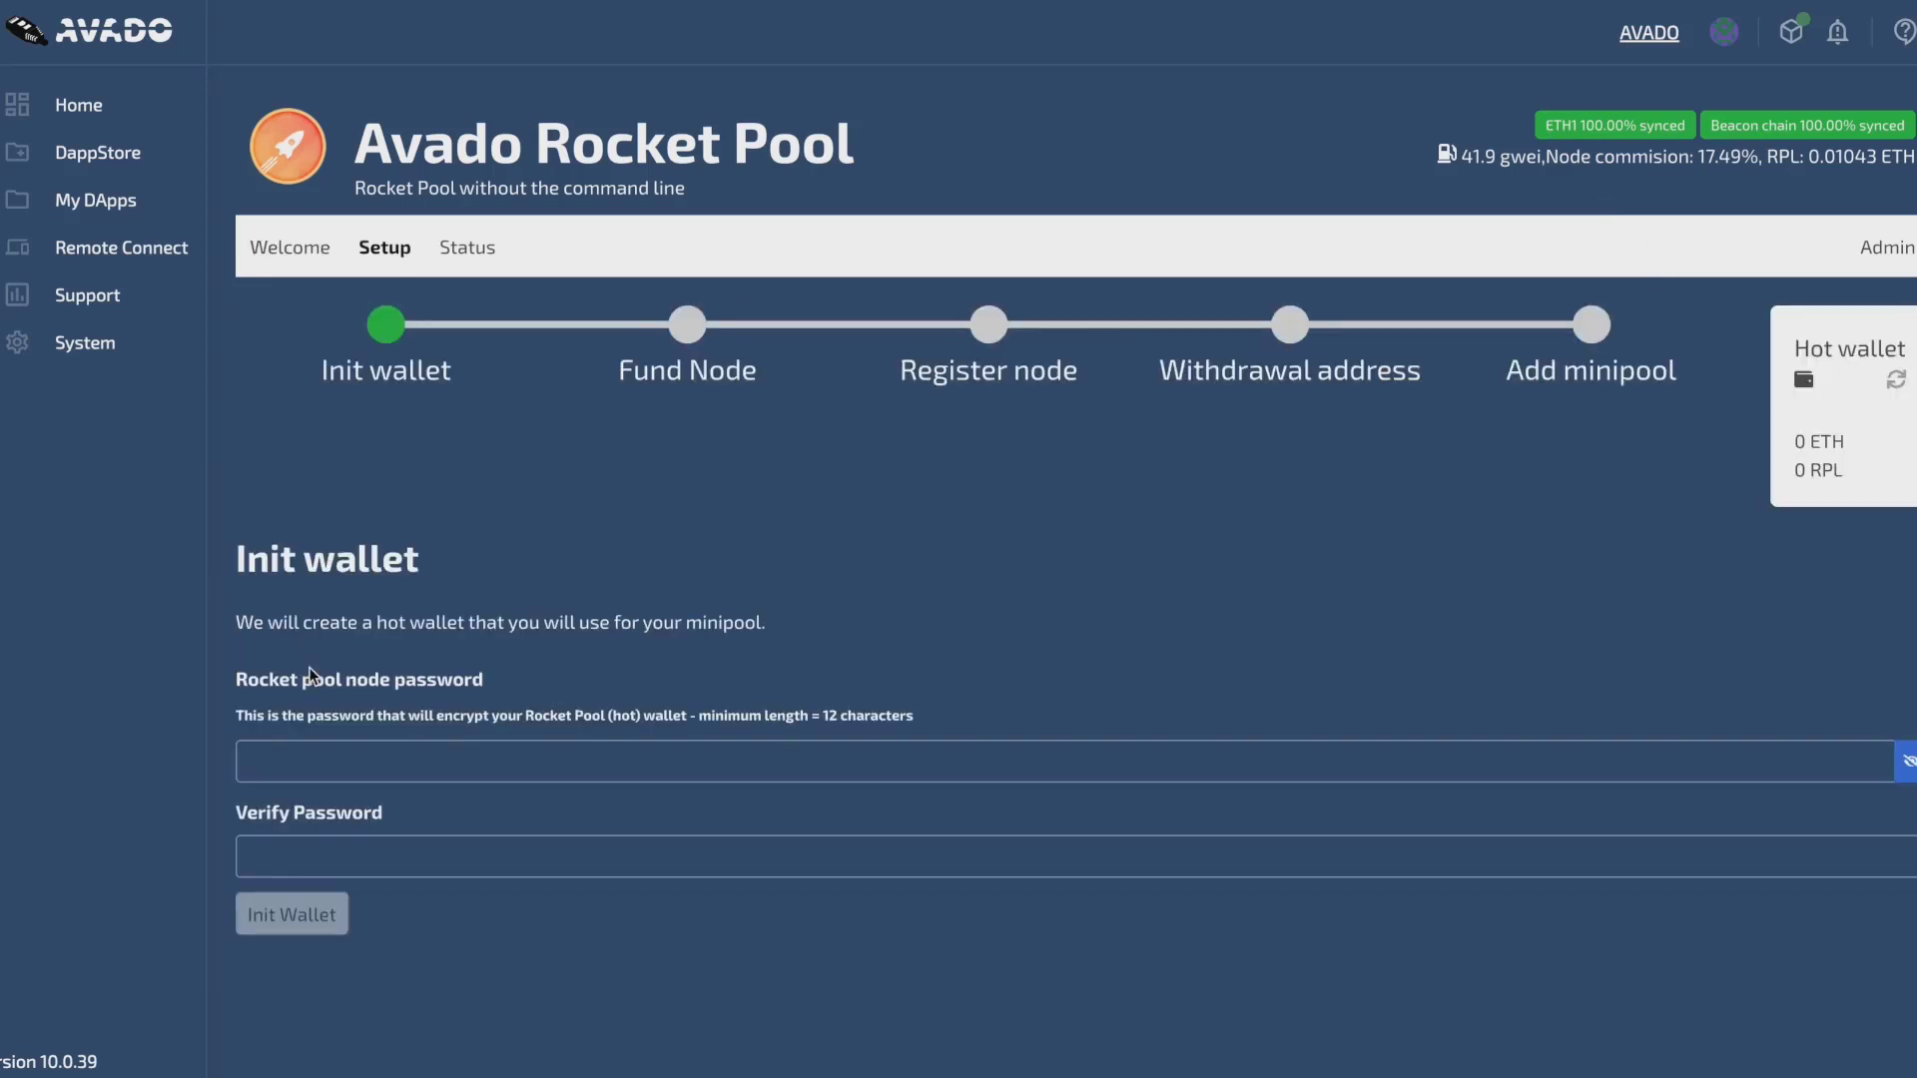
left_click(336, 759)
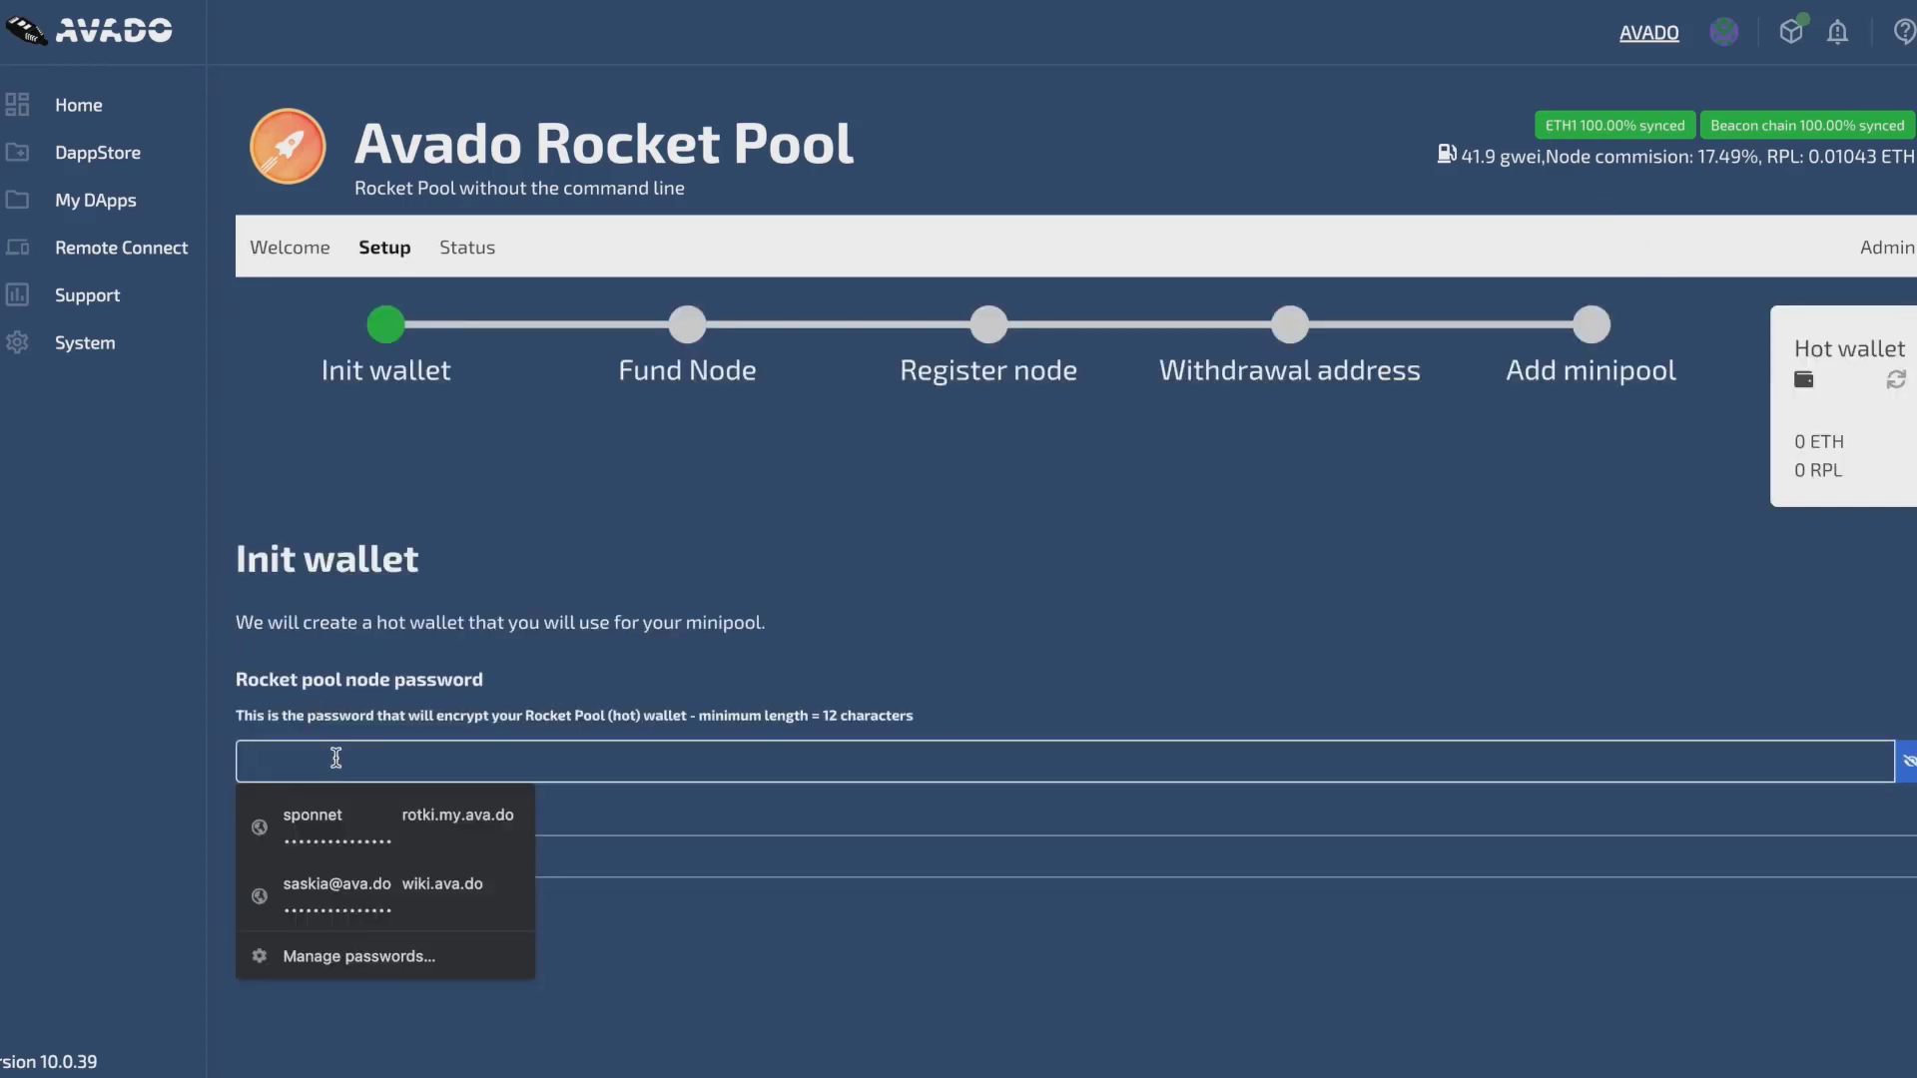
type("••••••••••••")
key("Tab")
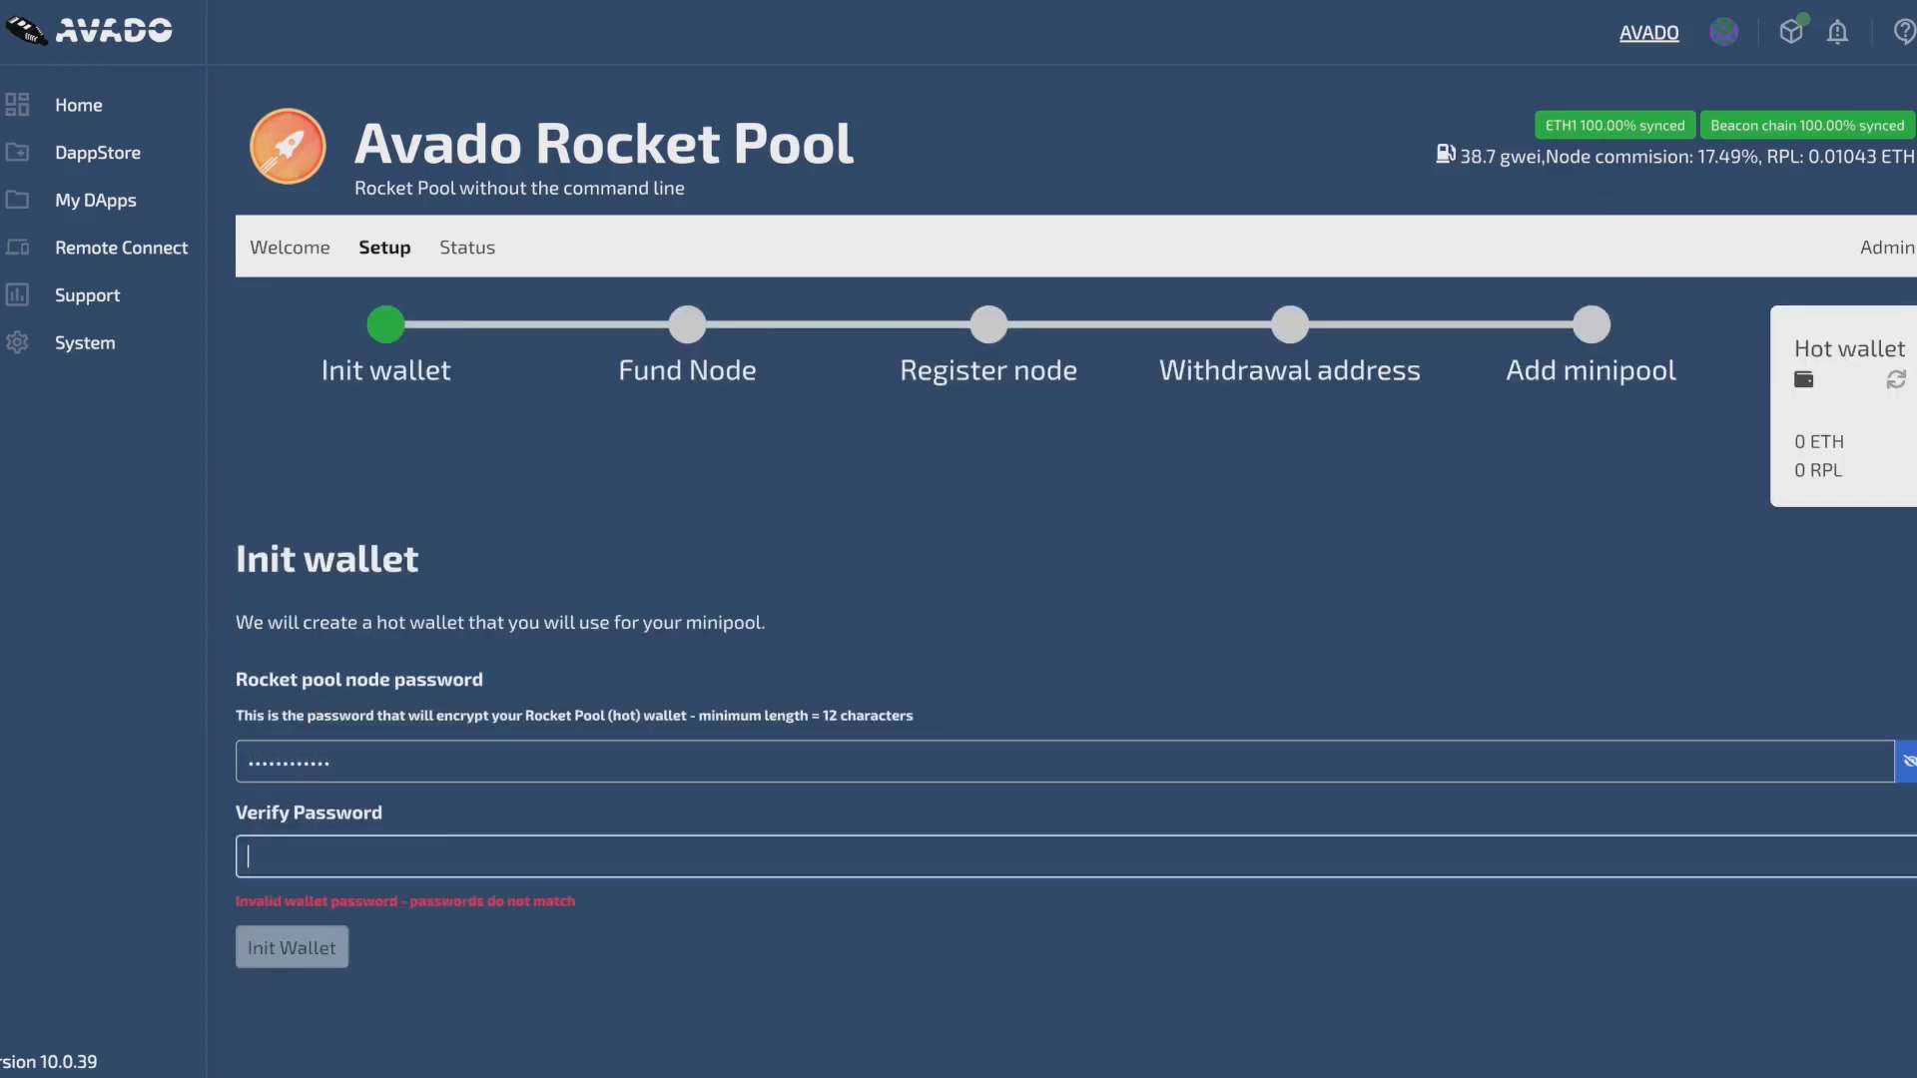
type("••••••••••••")
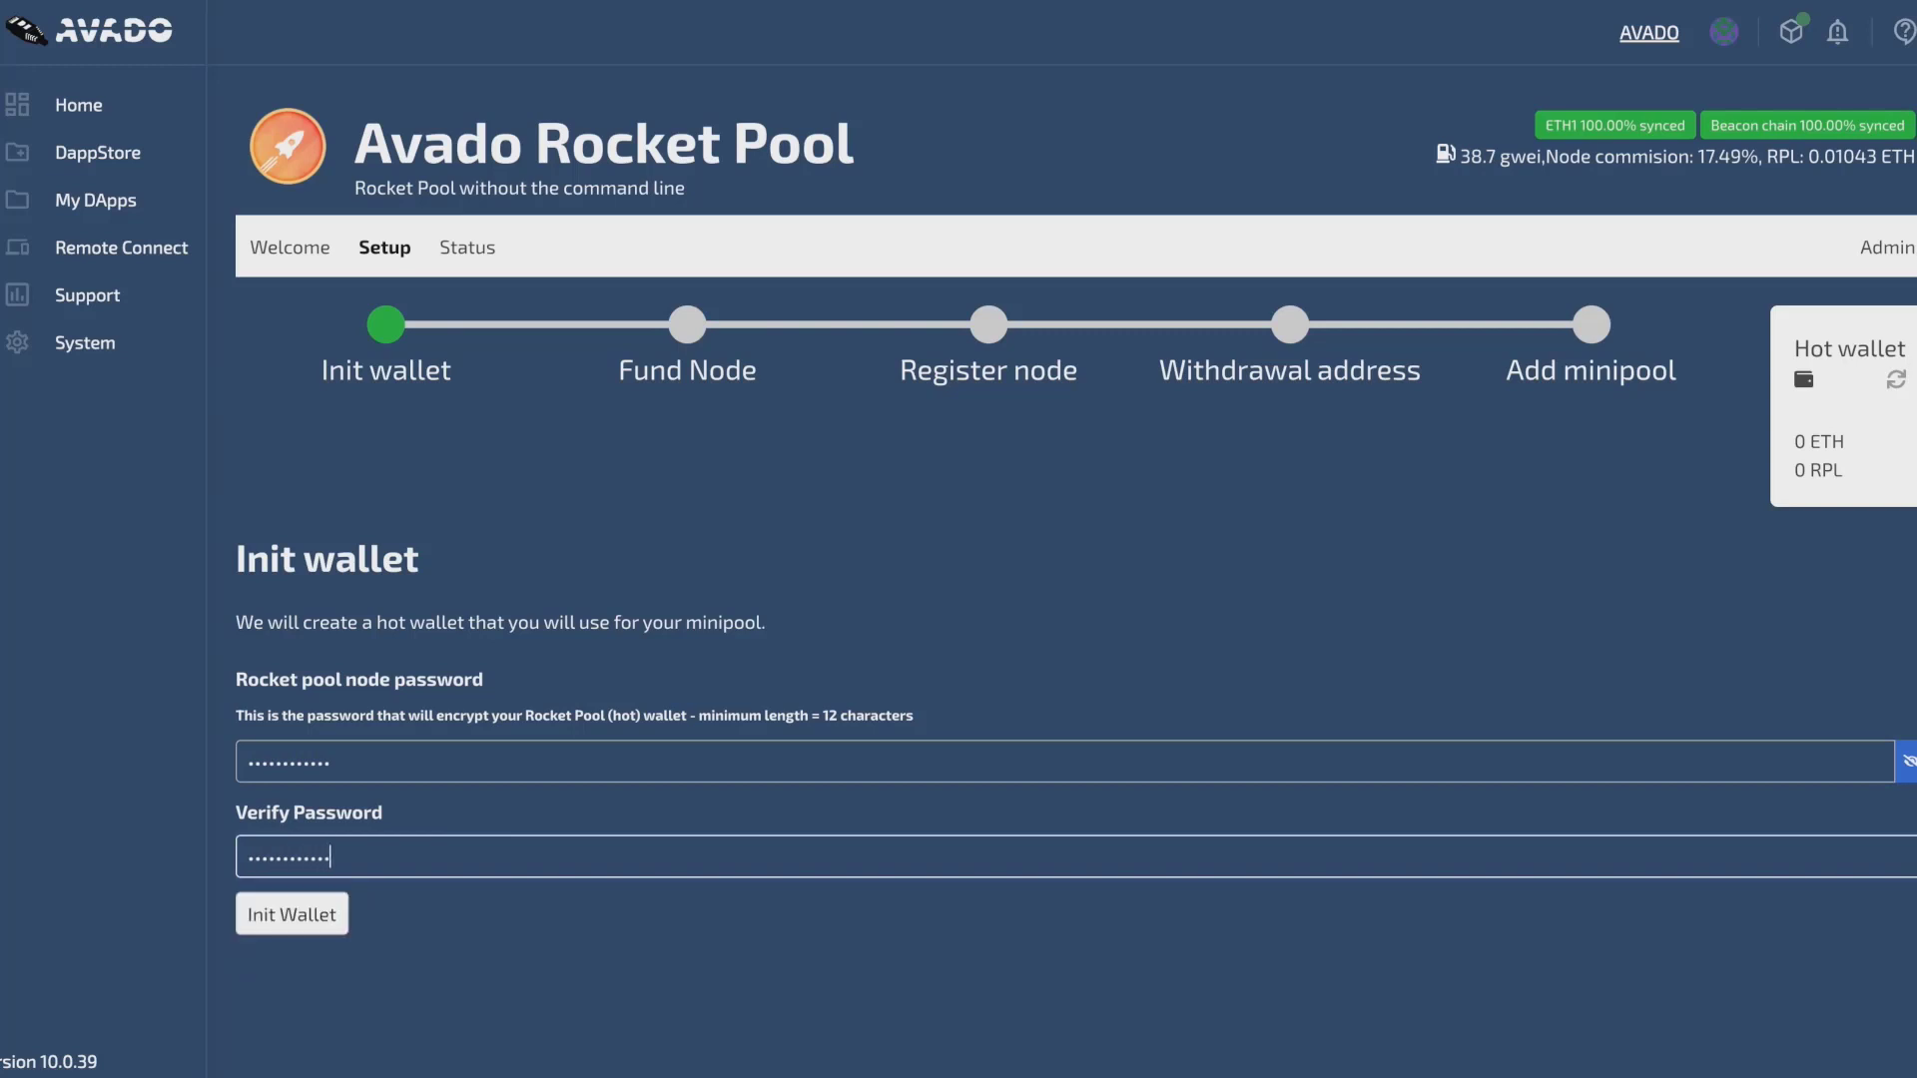
left_click(300, 914)
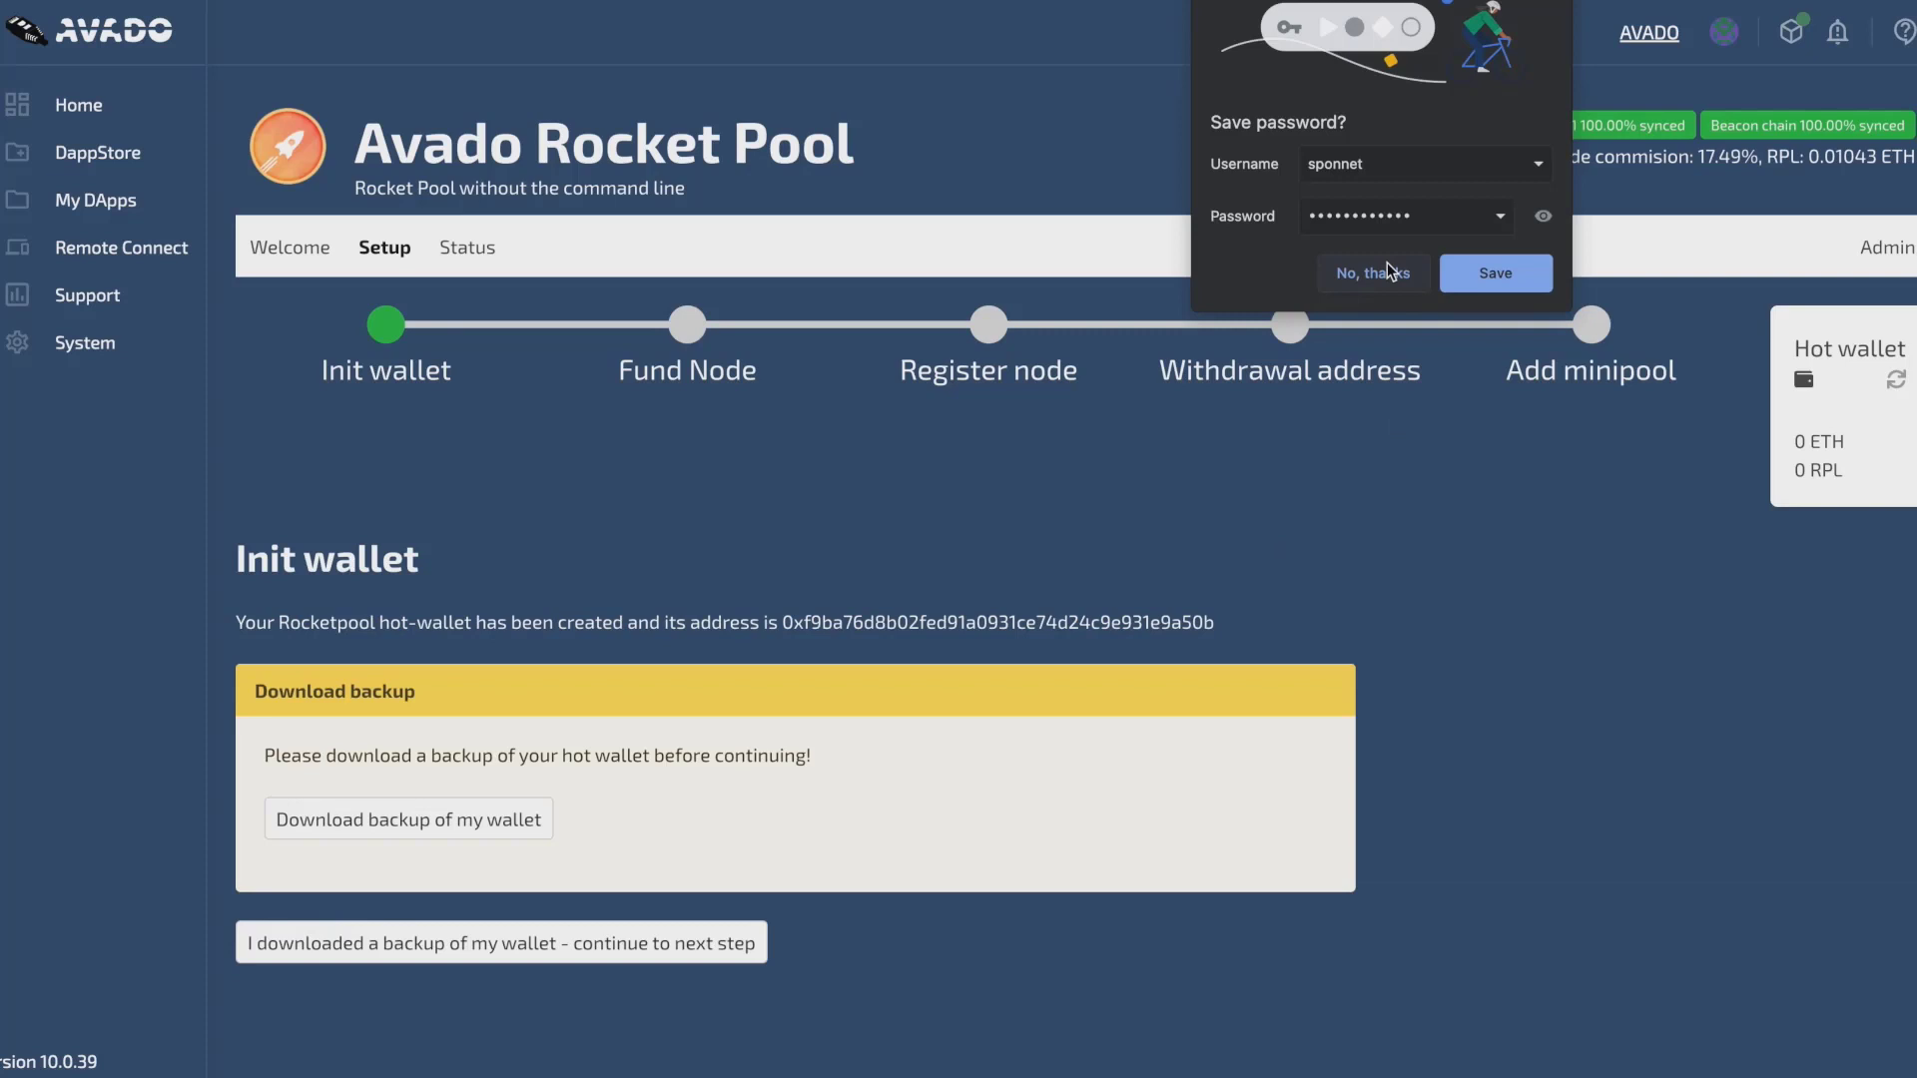
Step: Decline browser password saving, download the wallet backup zip, and continue to the Fund wallet step
left_click(1386, 271)
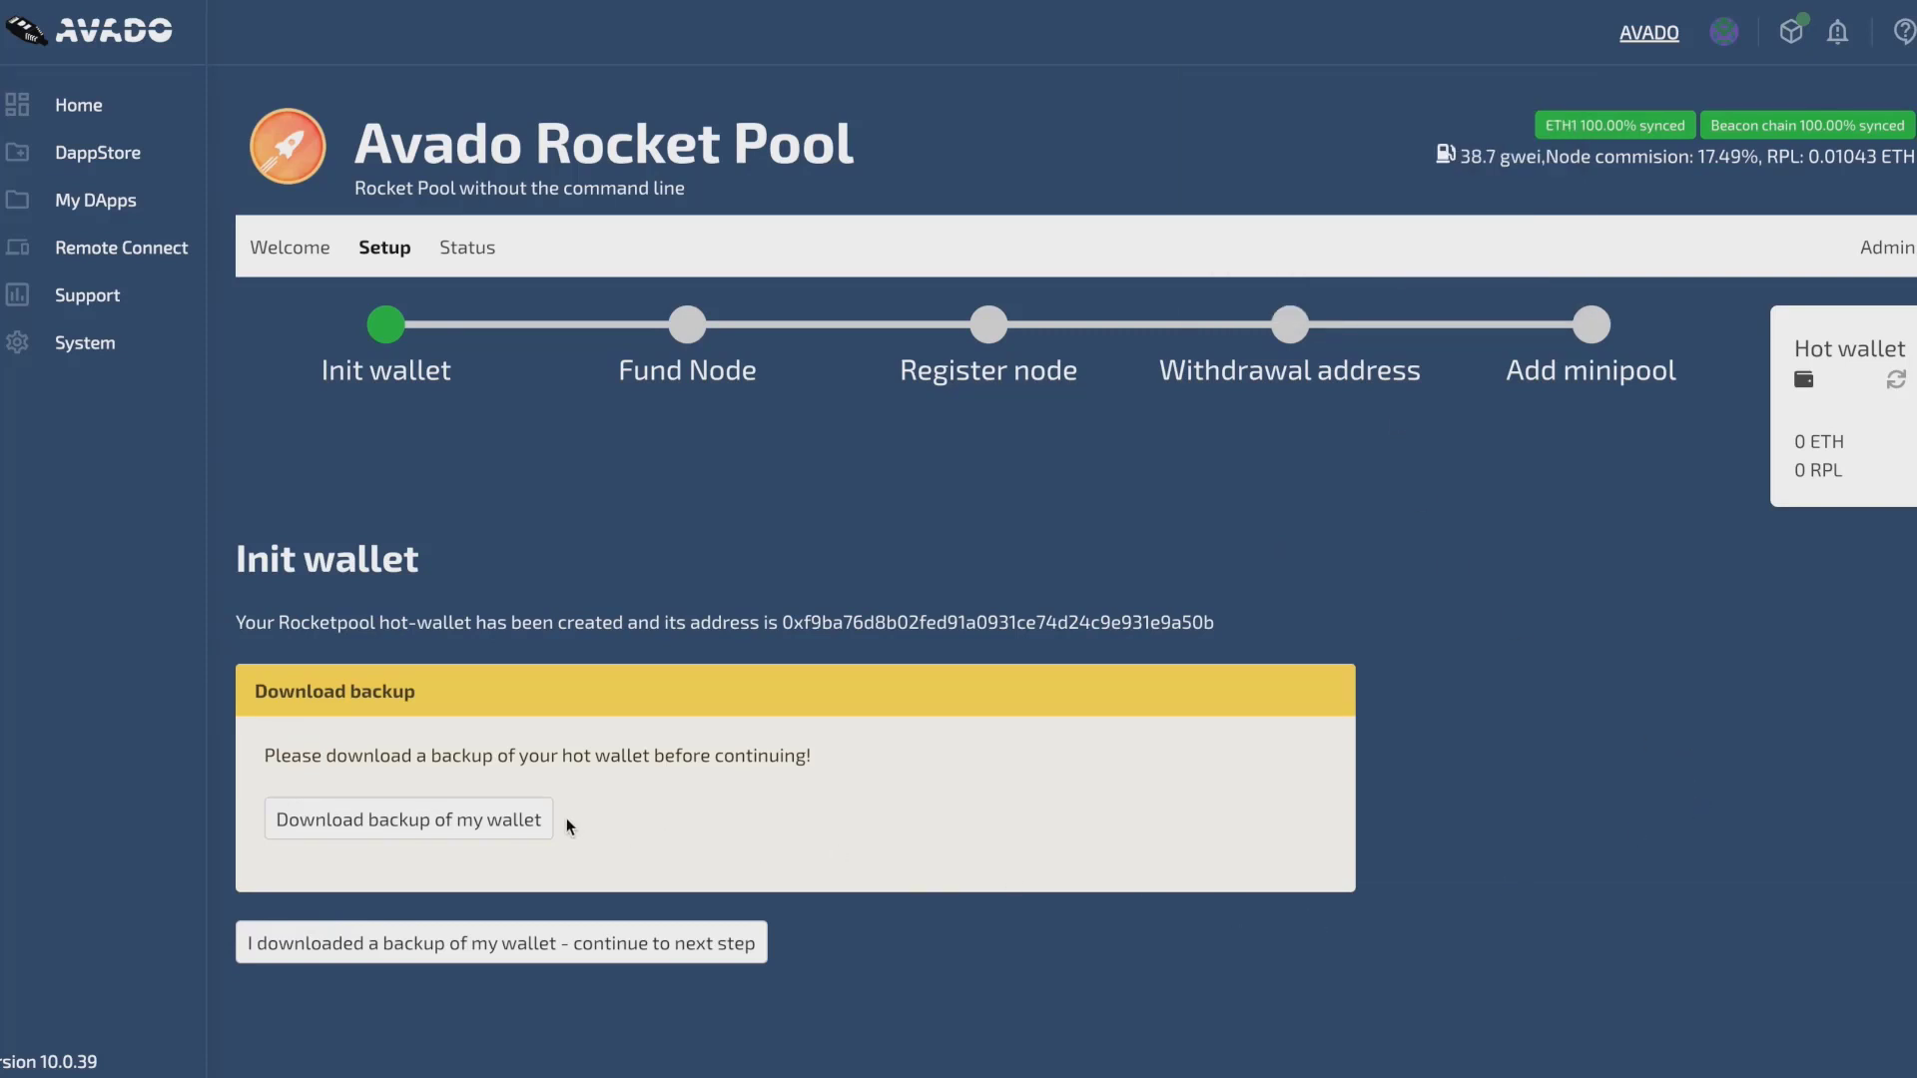
left_click(486, 824)
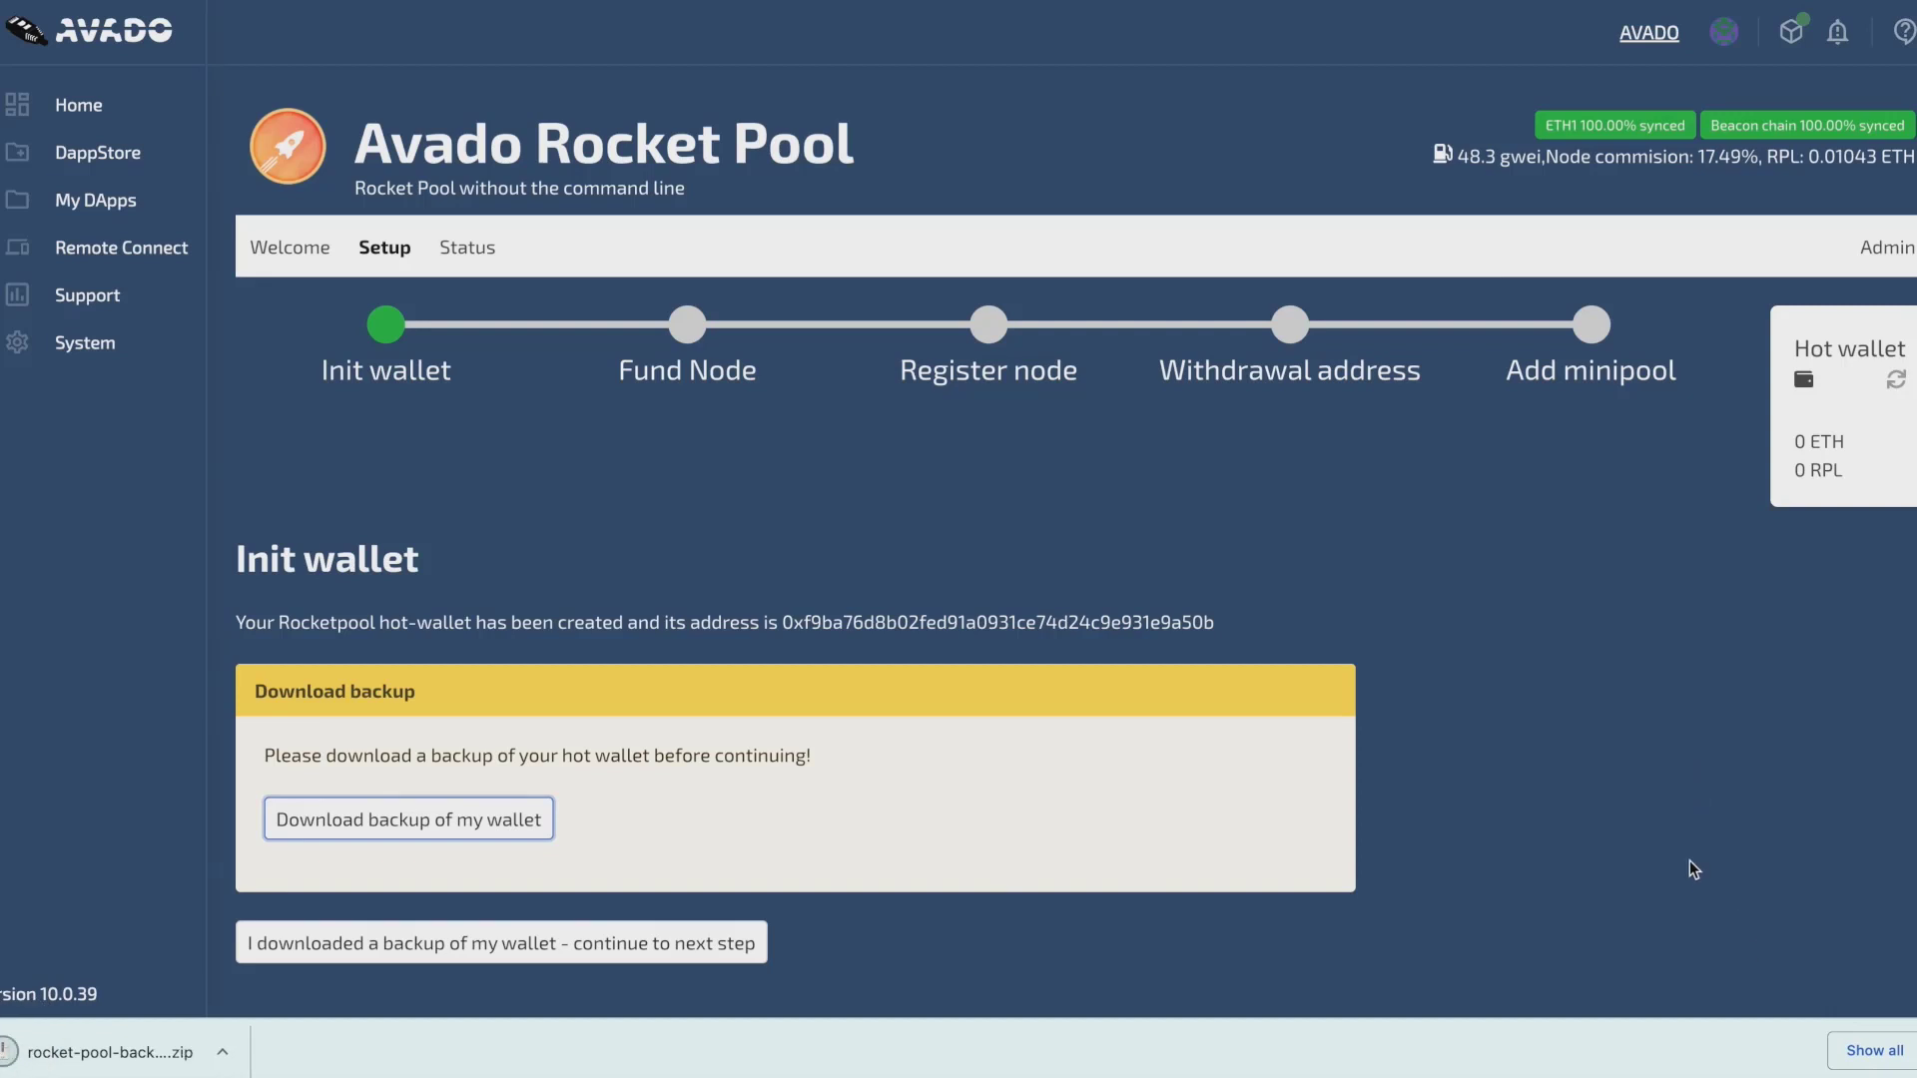
left_click(709, 942)
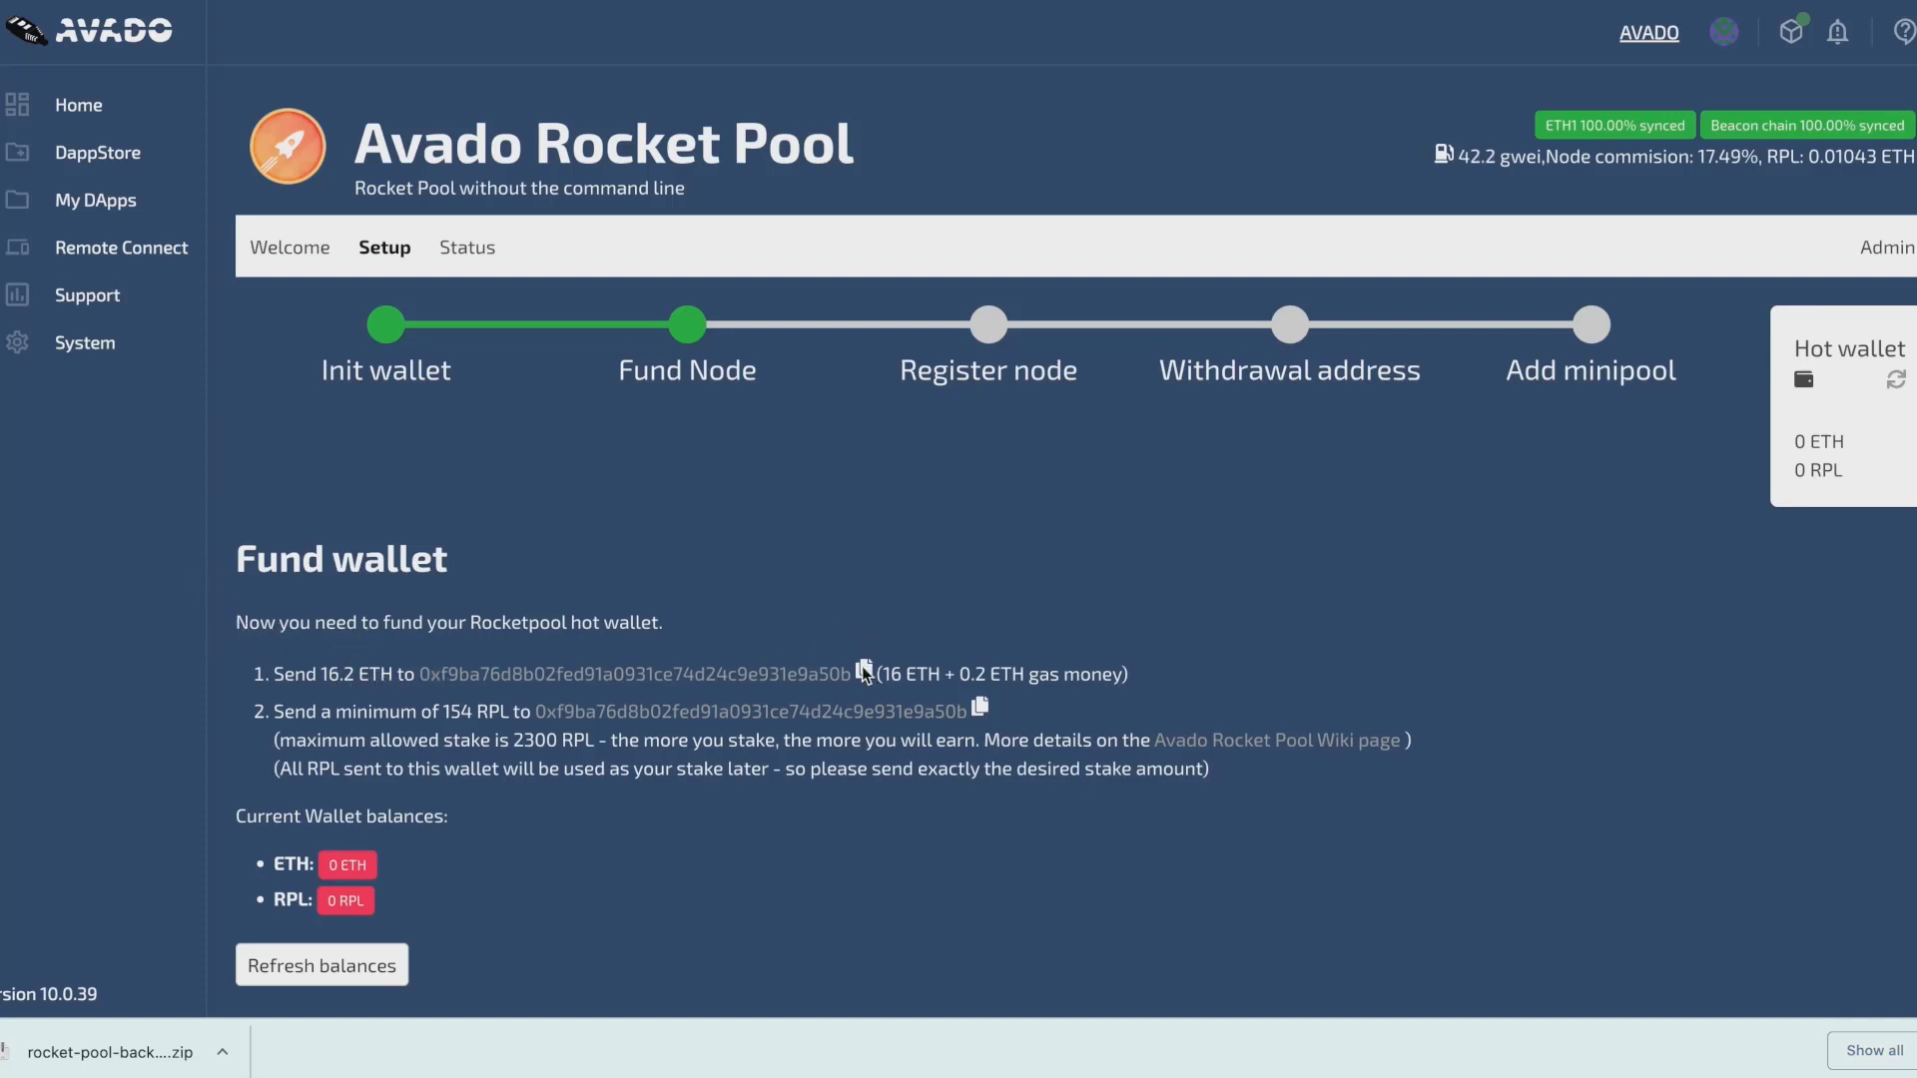
Step: Copy the hot wallet address and bring up MetaMask showing 16.2353 ETH and 160 RPL
left_click(863, 671)
key("alt+shift+m")
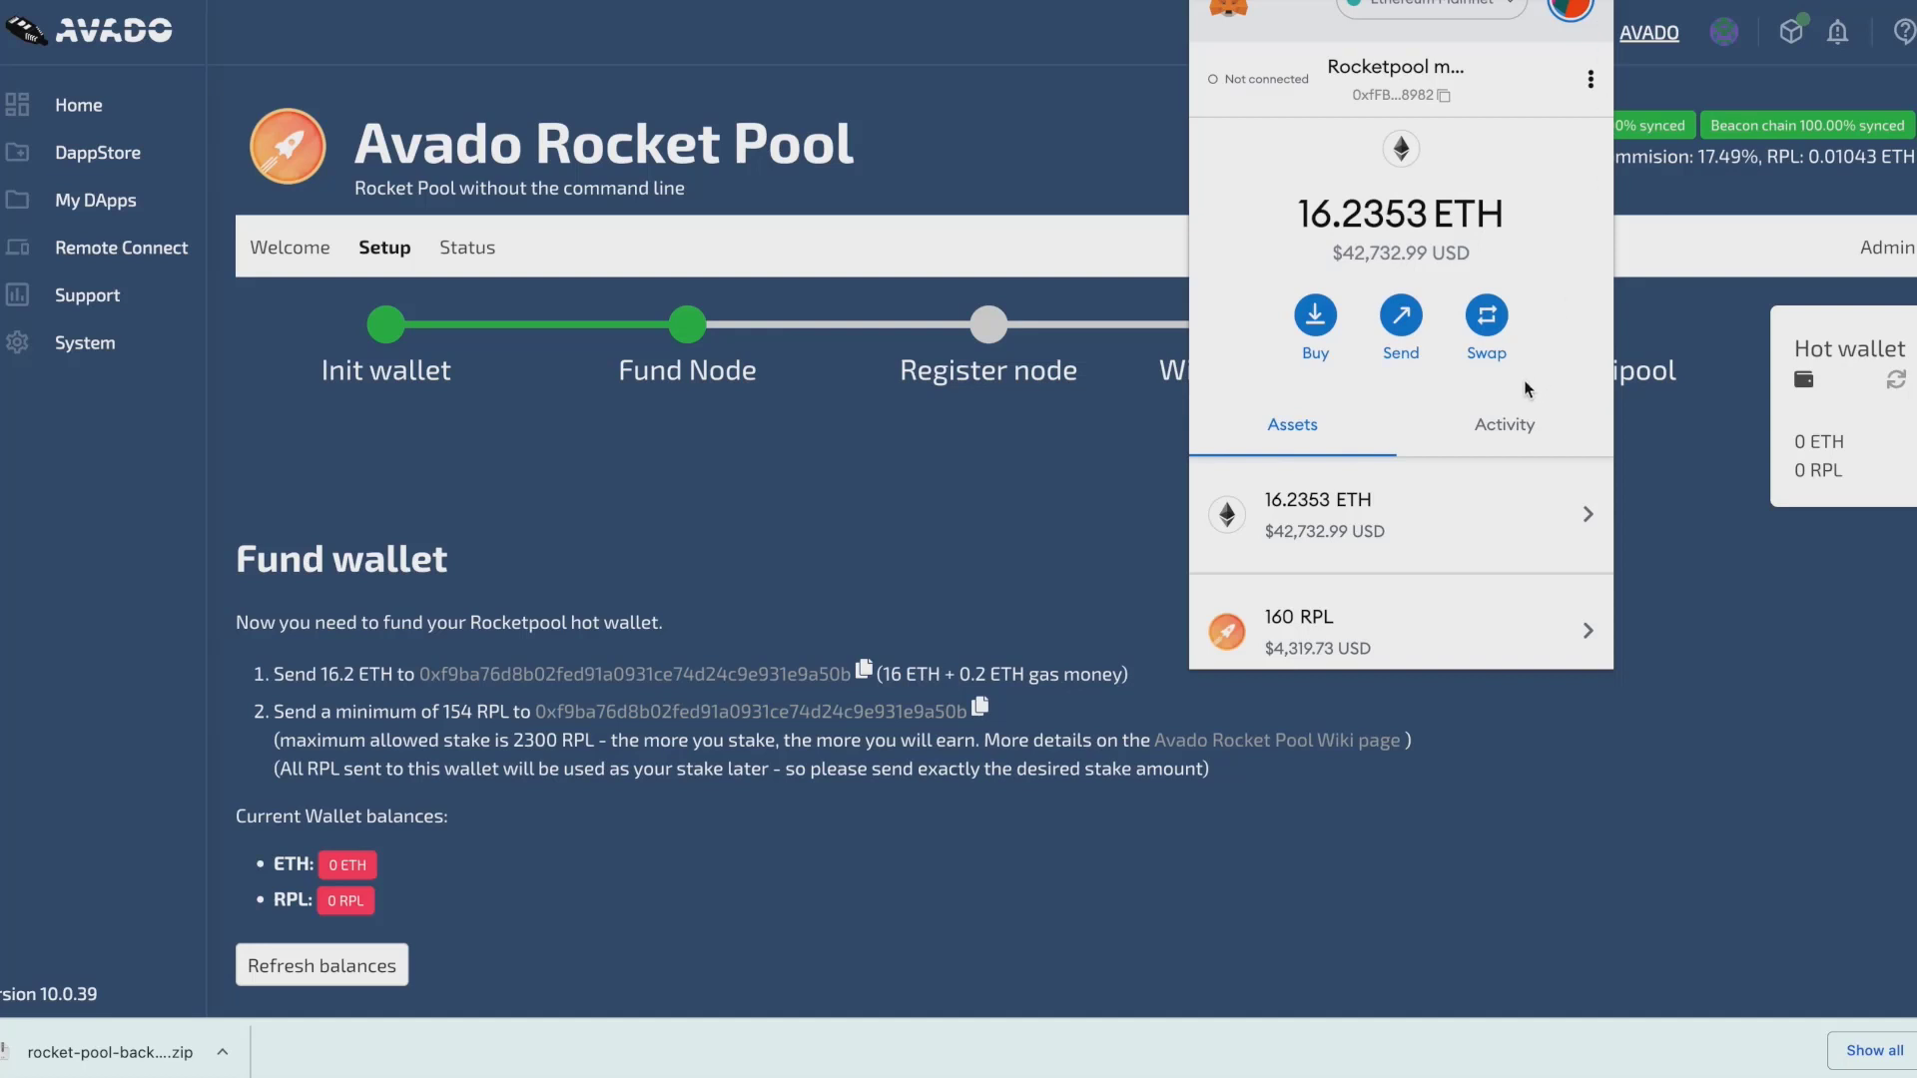
Step: Send 160 RPL from MetaMask to the pasted hot wallet address and confirm the transfer
left_click(1403, 317)
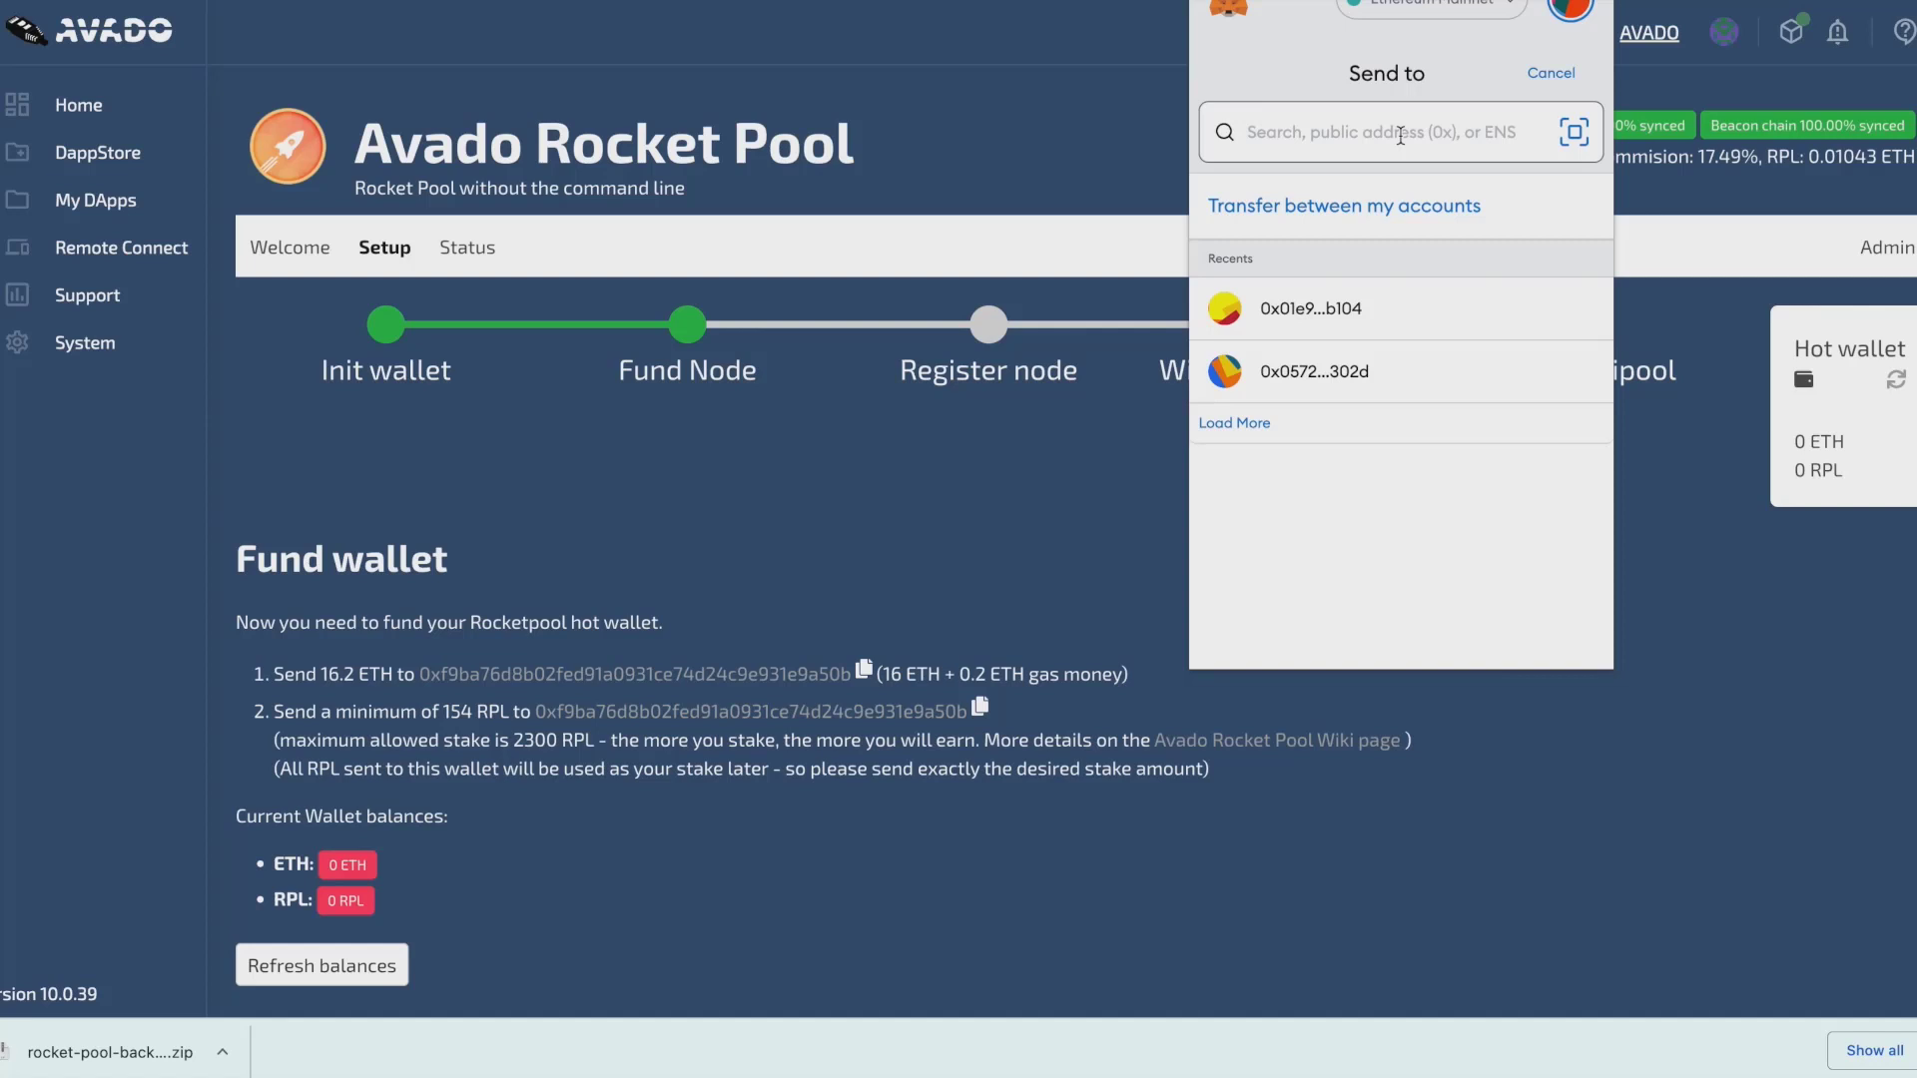
key("ctrl+v")
left_click(1390, 357)
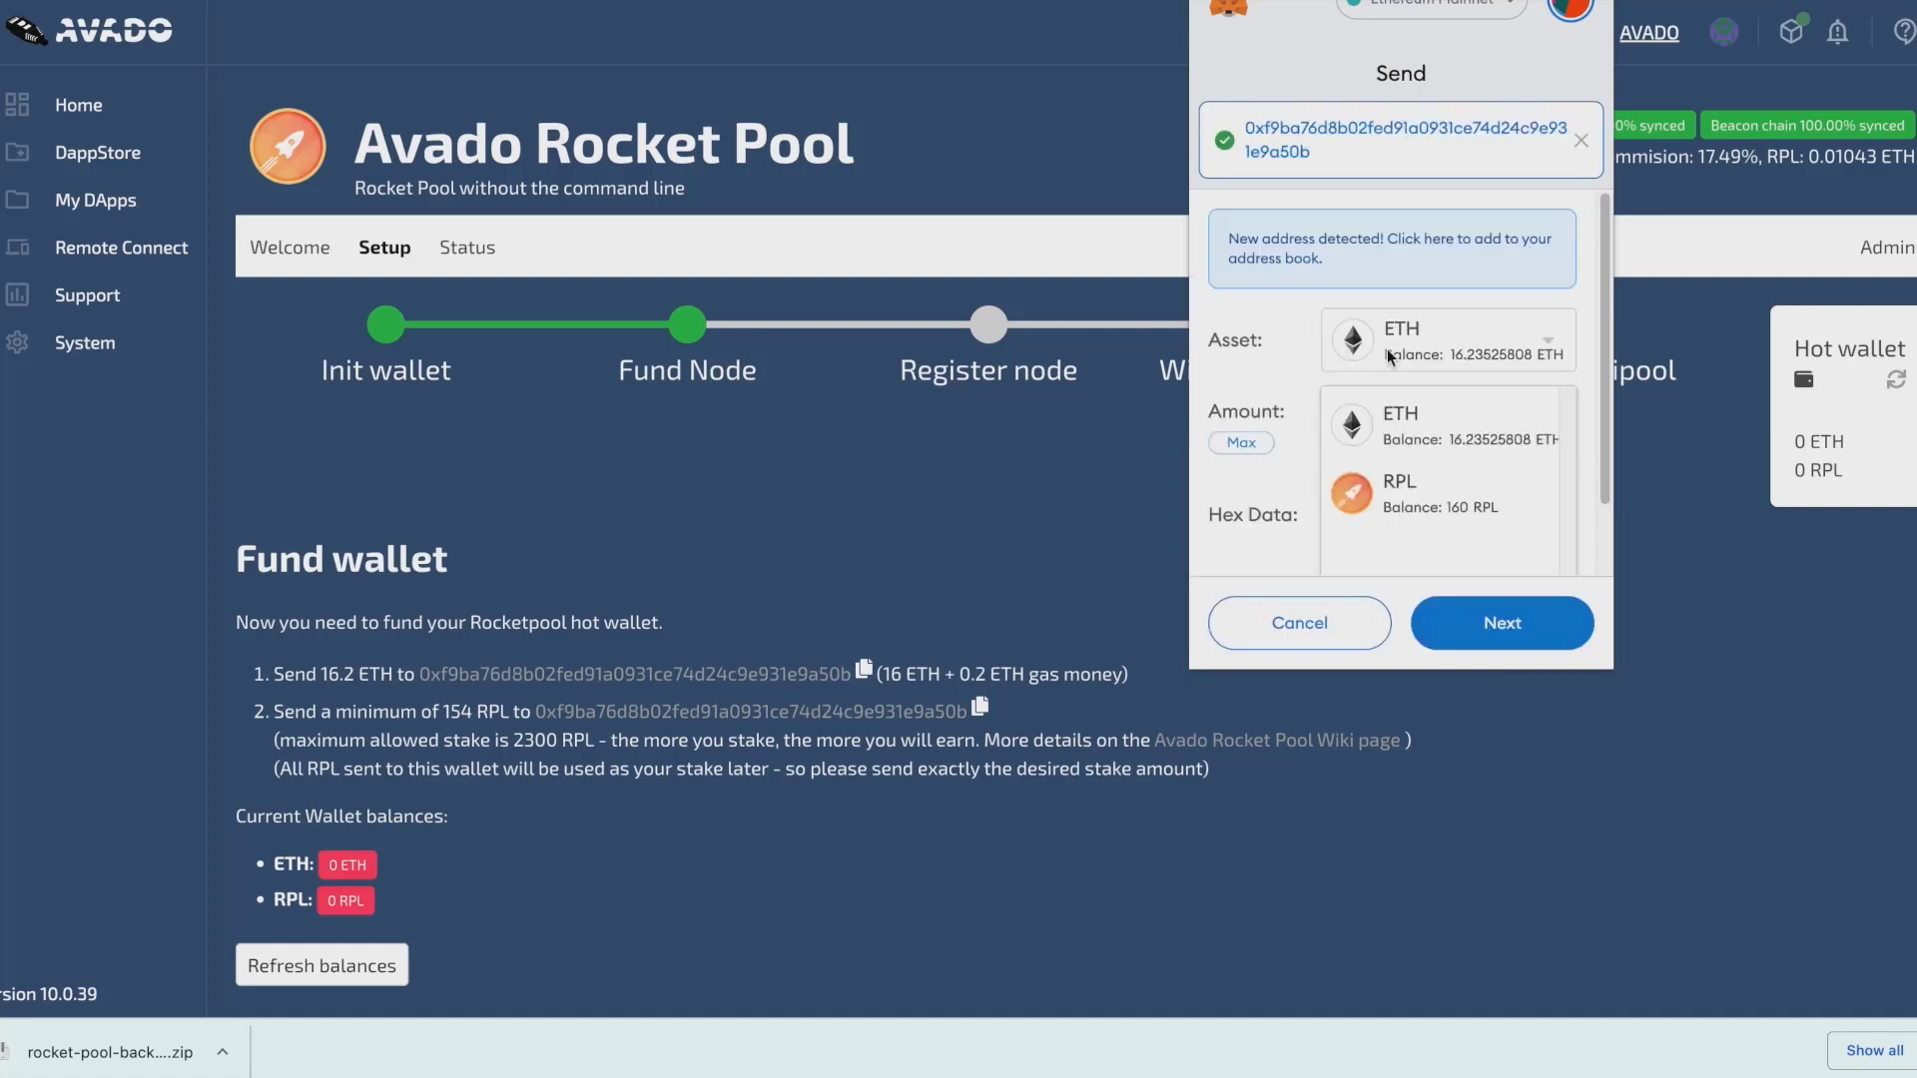
left_click(1410, 504)
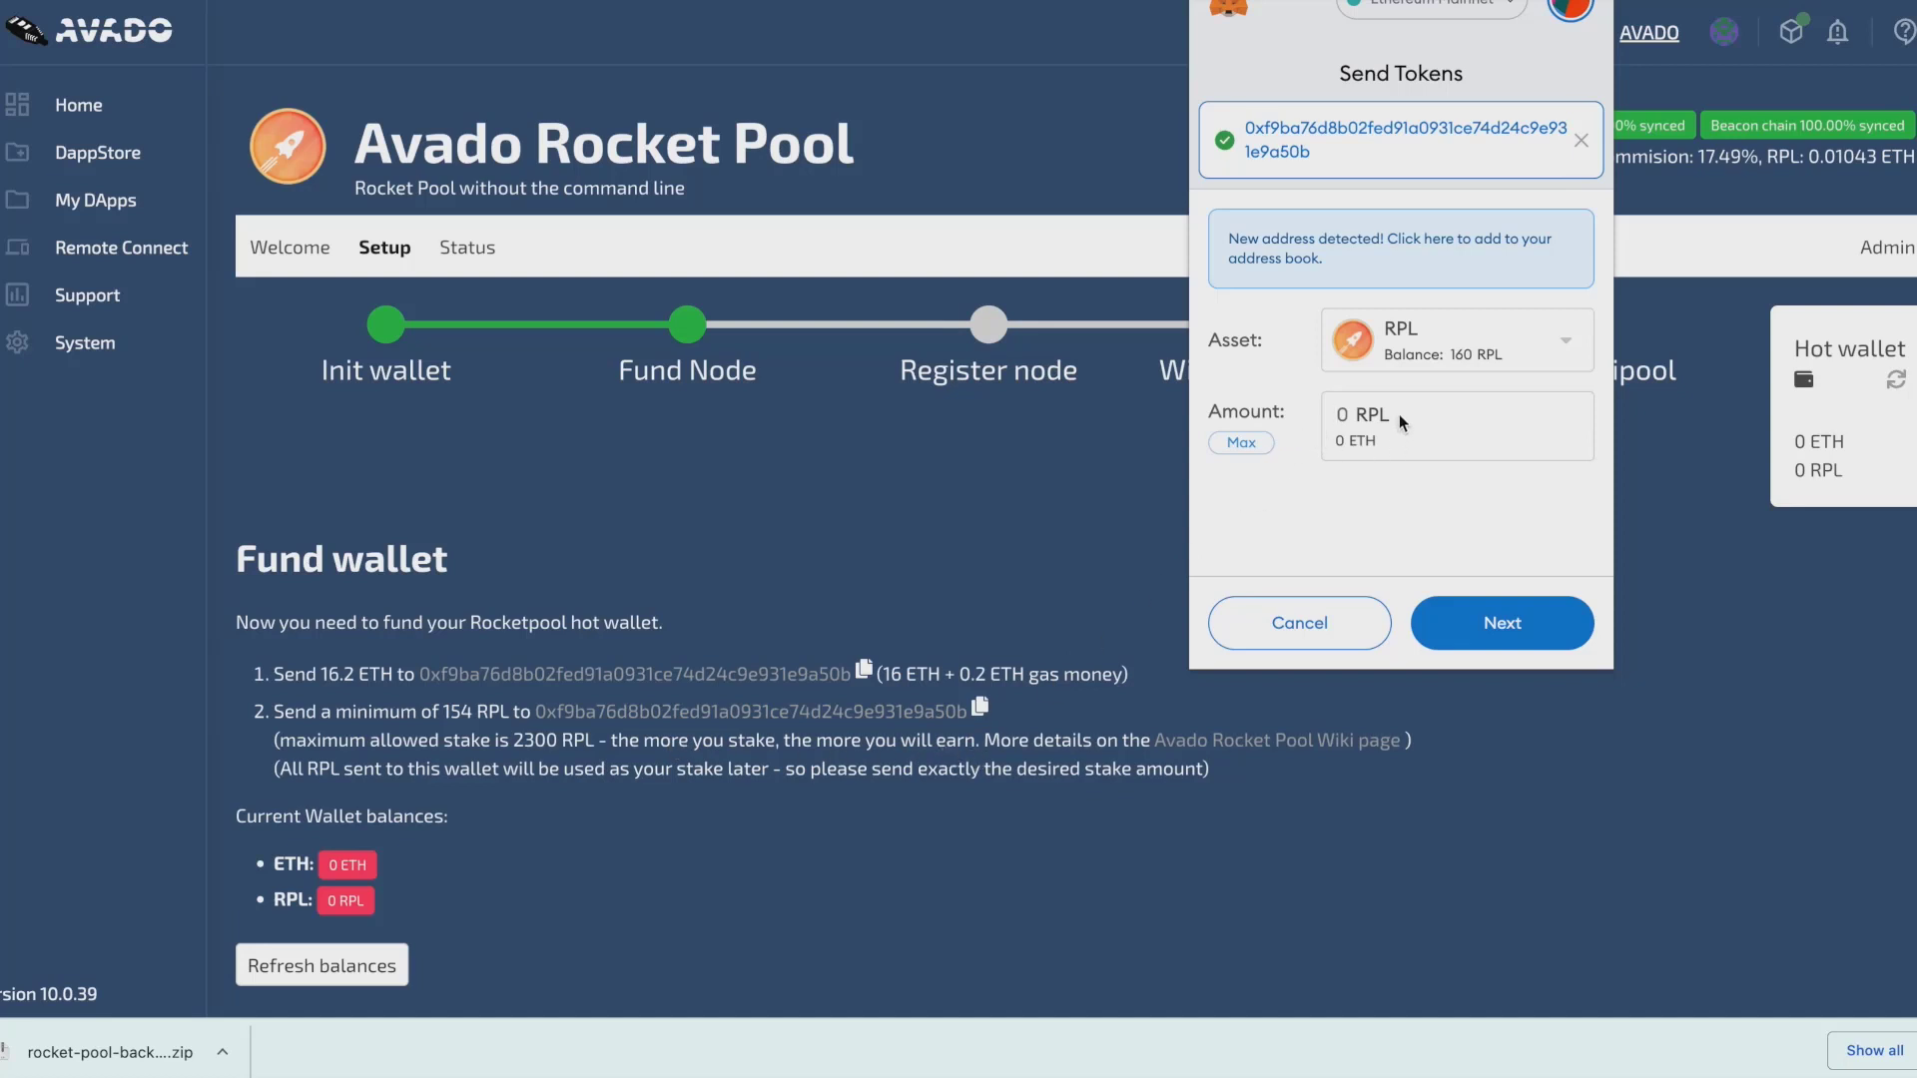
type("160")
left_click(1482, 637)
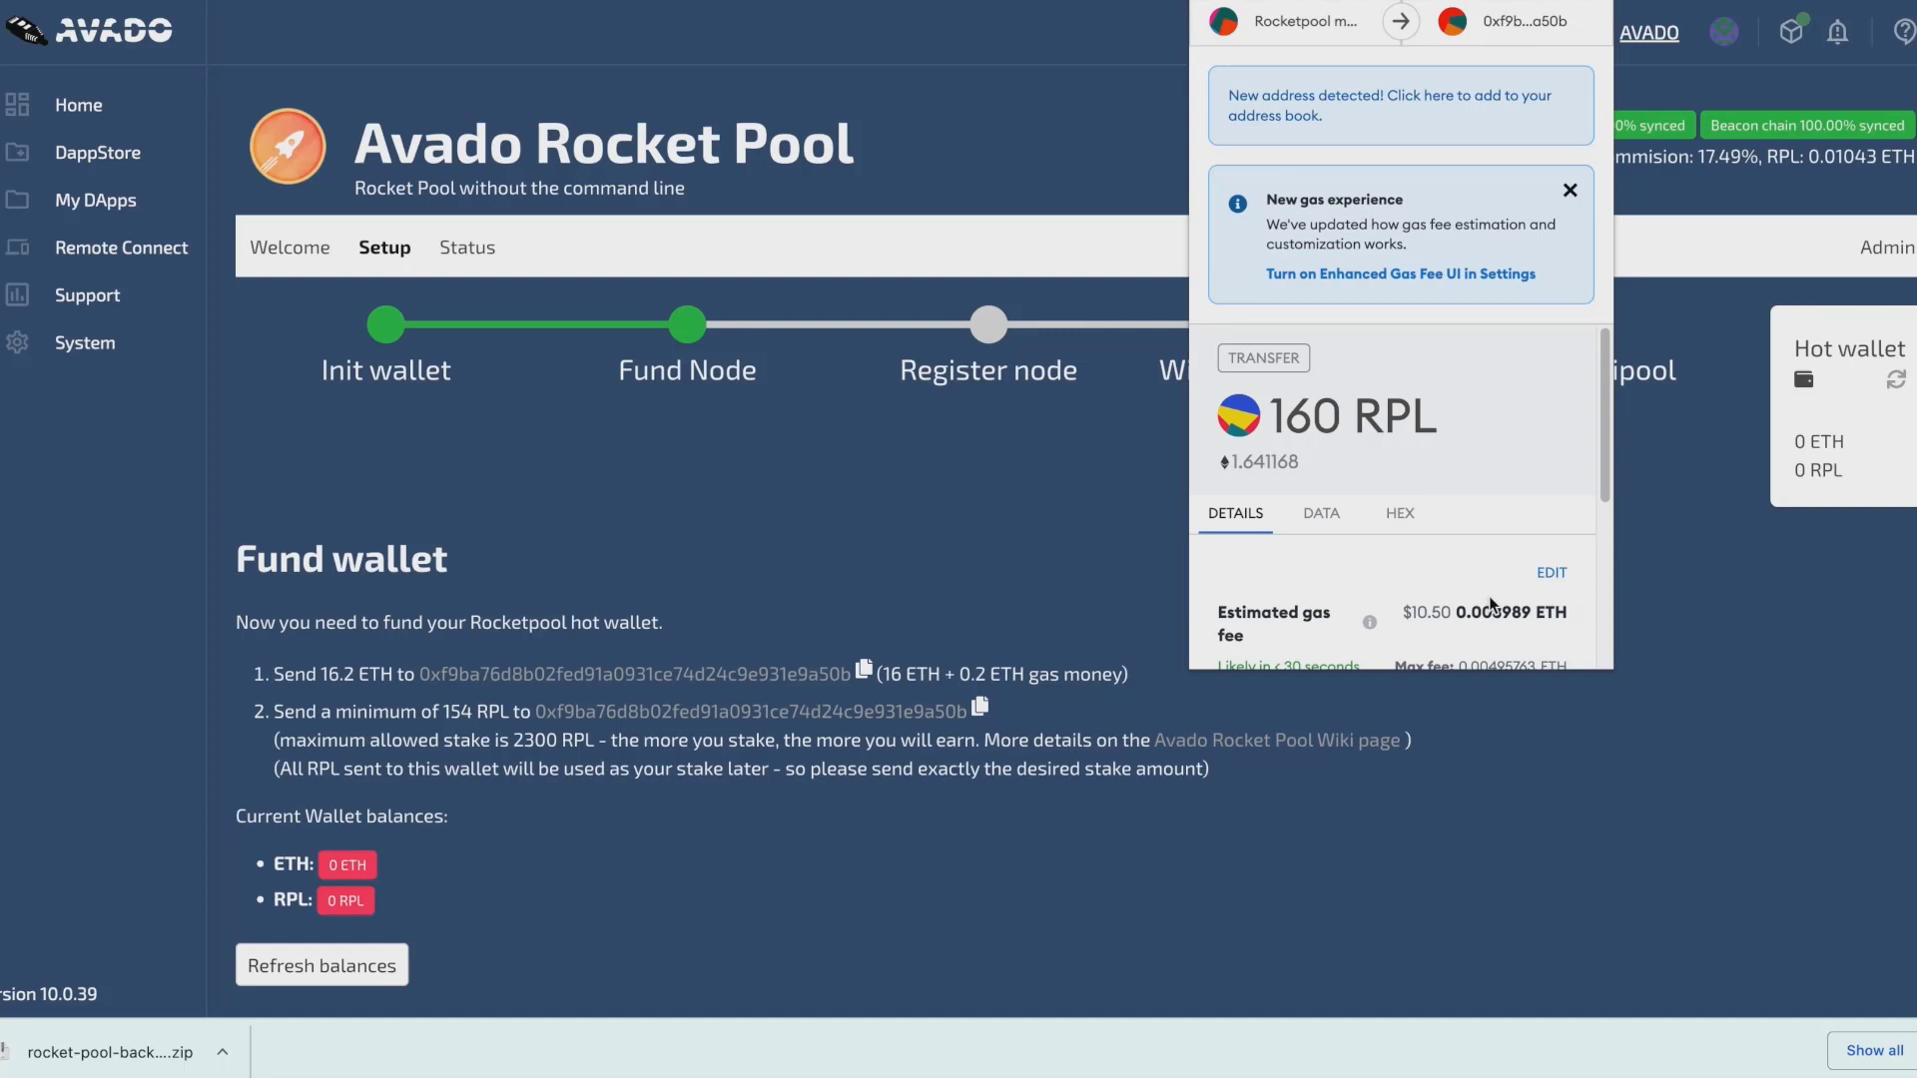
scroll(1490, 598, "down", 3)
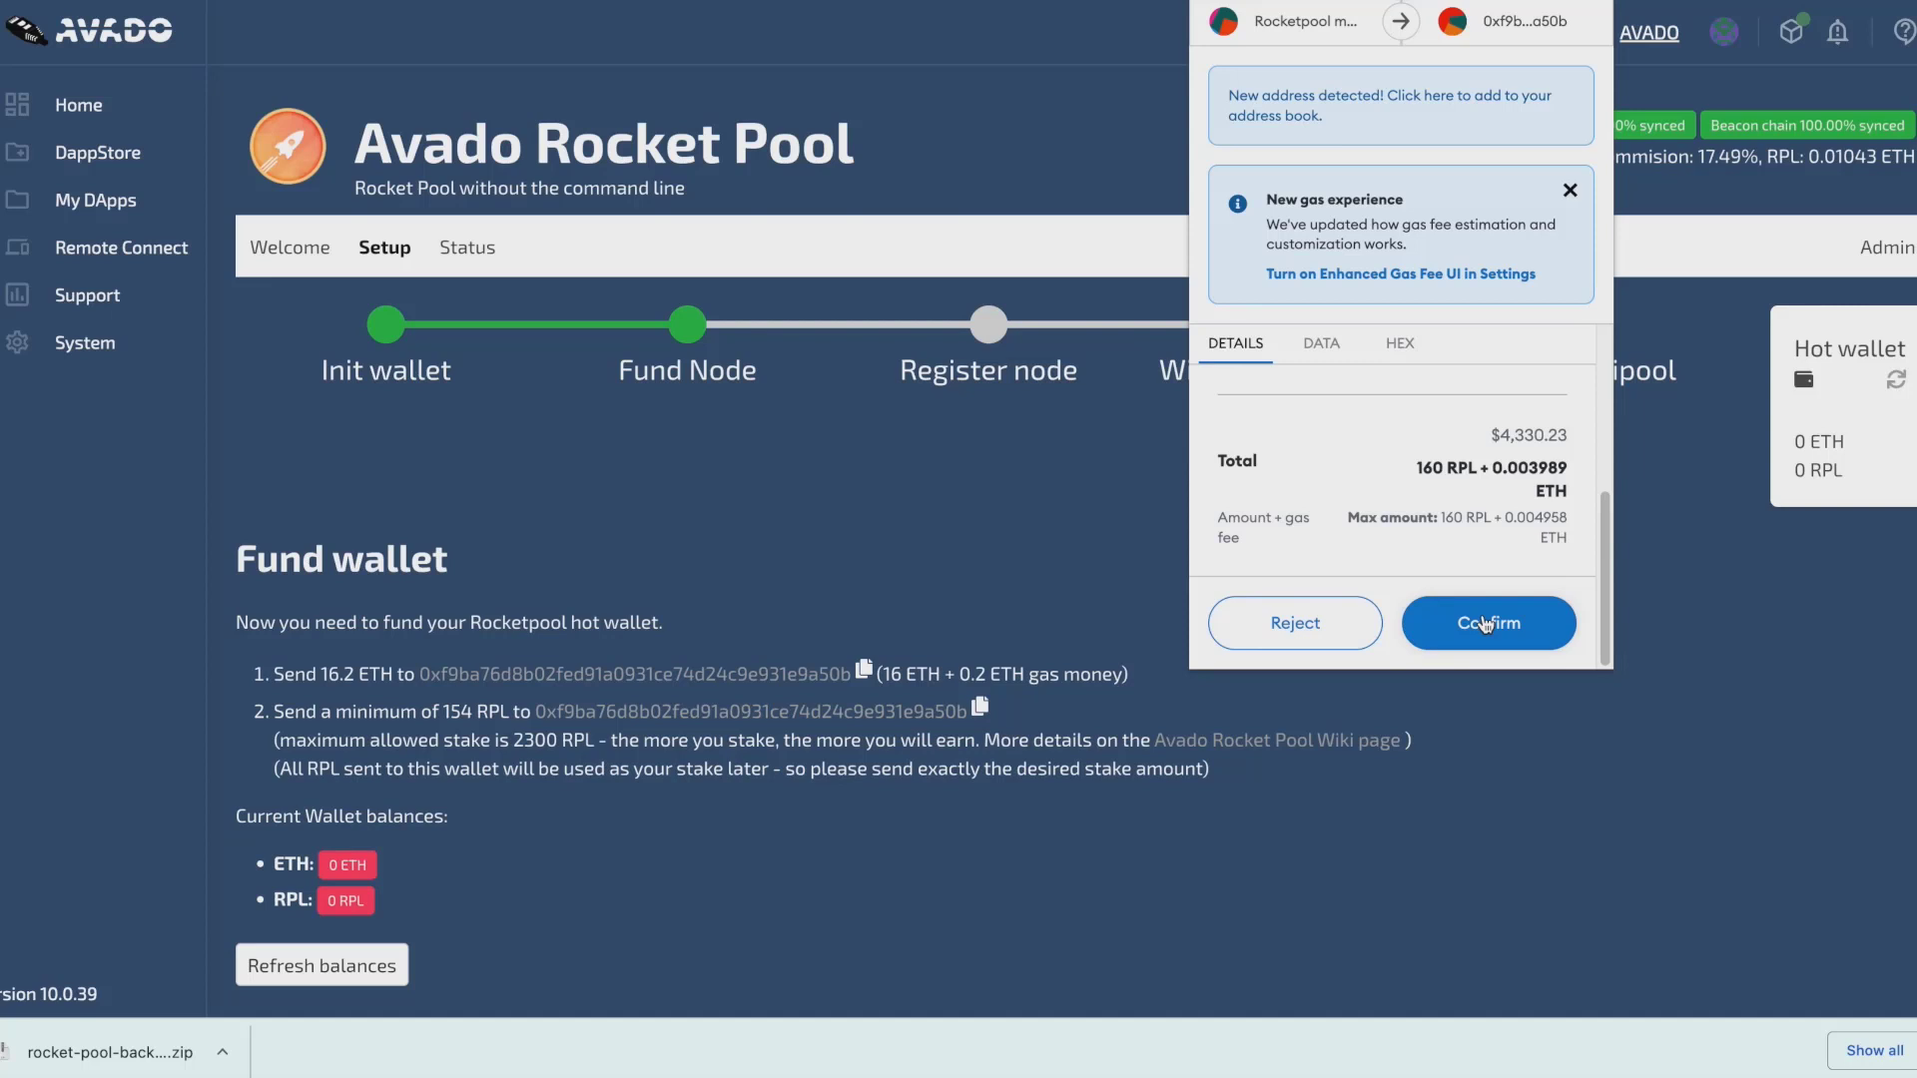
left_click(1487, 623)
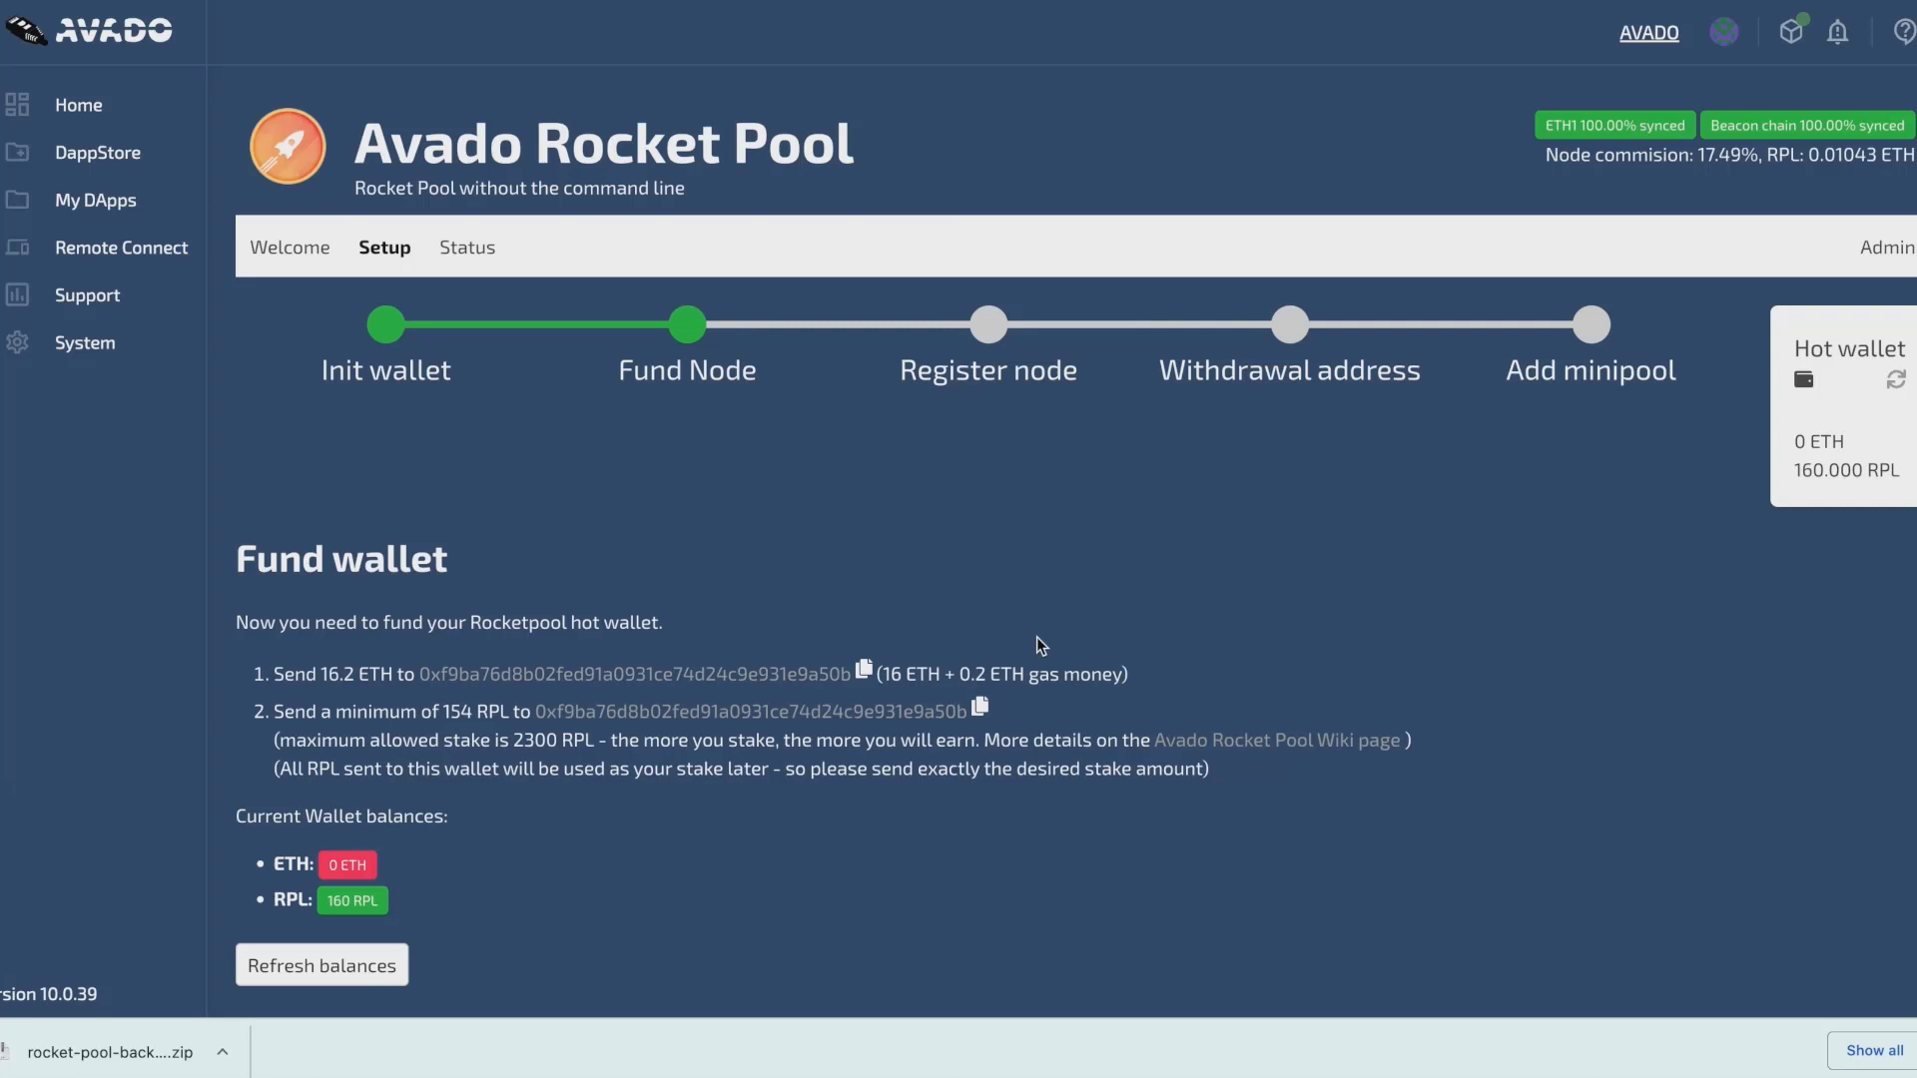
Step: Copy the hot wallet ETH deposit address and reopen MetaMask, now showing 16.2331 ETH
left_click(866, 670)
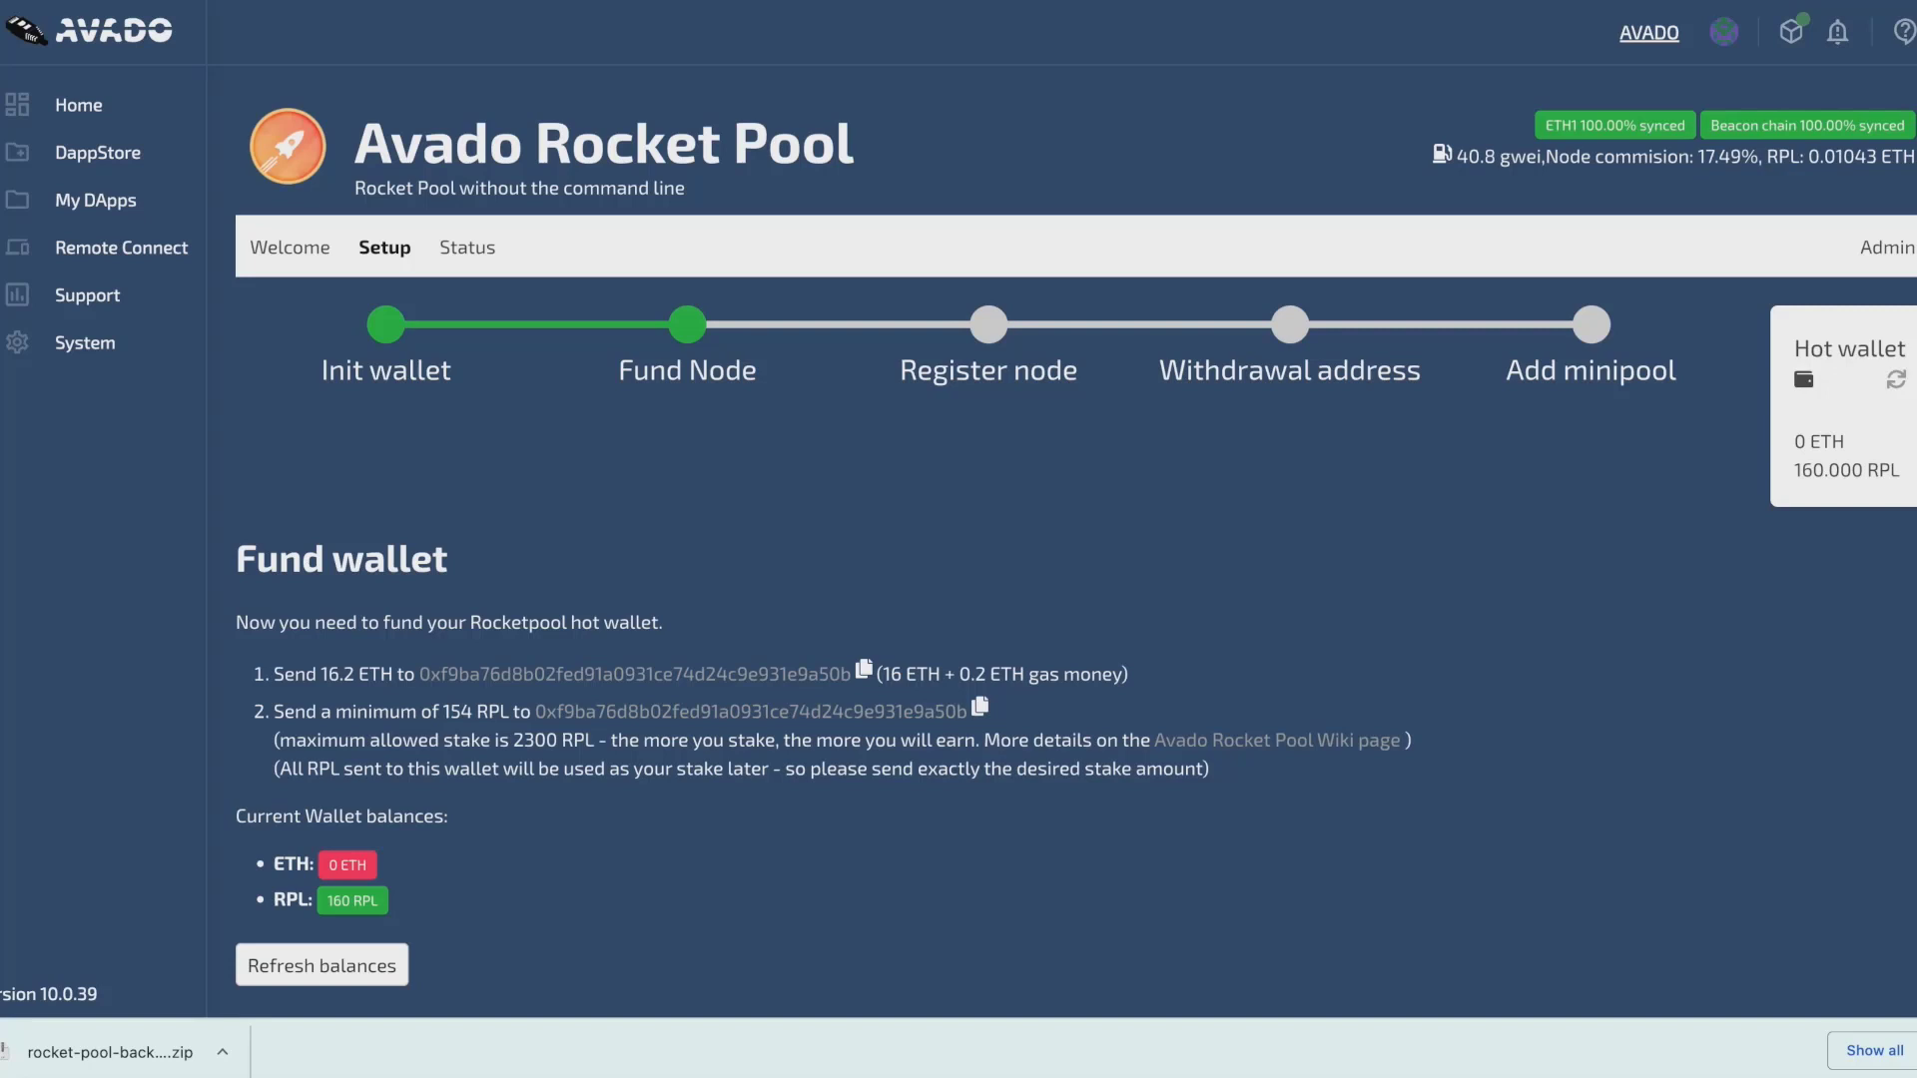
left_click(1597, 0)
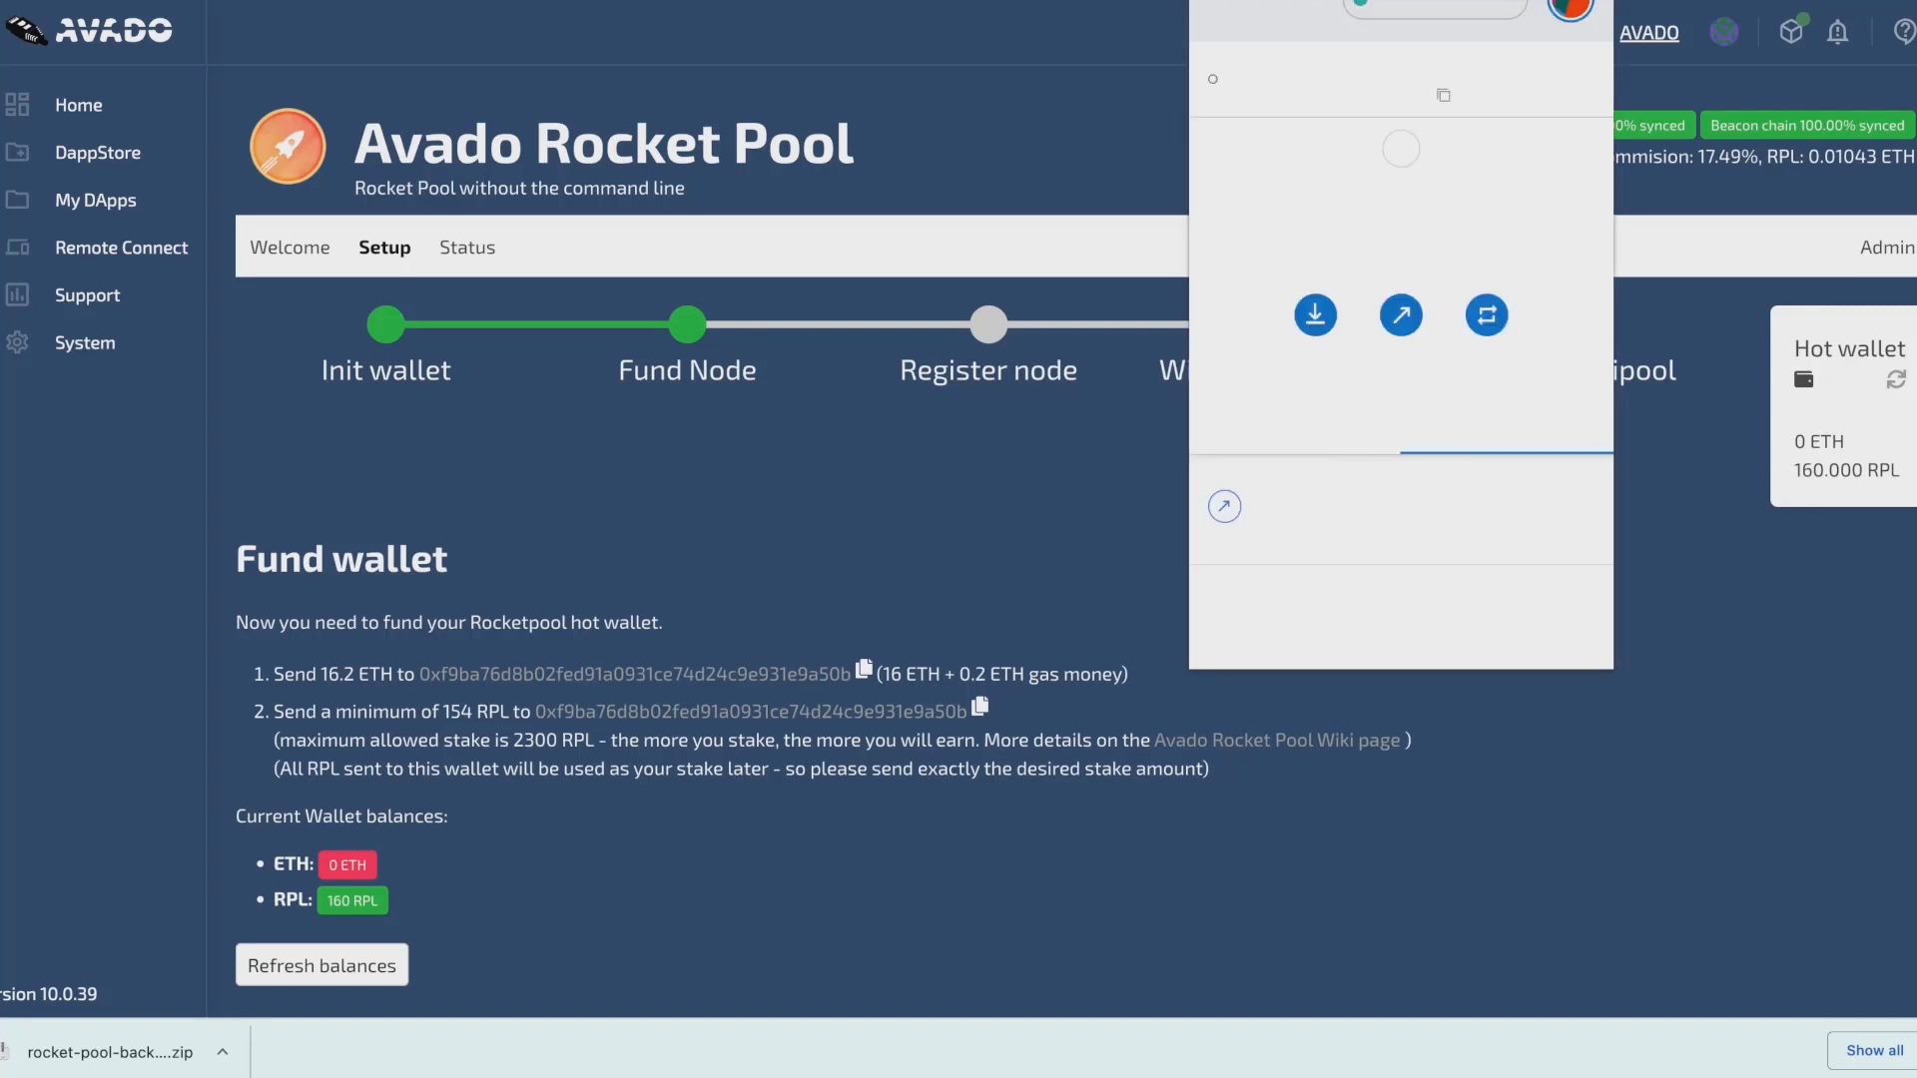
Step: Send 16.2 ETH from MetaMask to the pasted hot wallet address, confirm it, and close the popup
left_click(1403, 310)
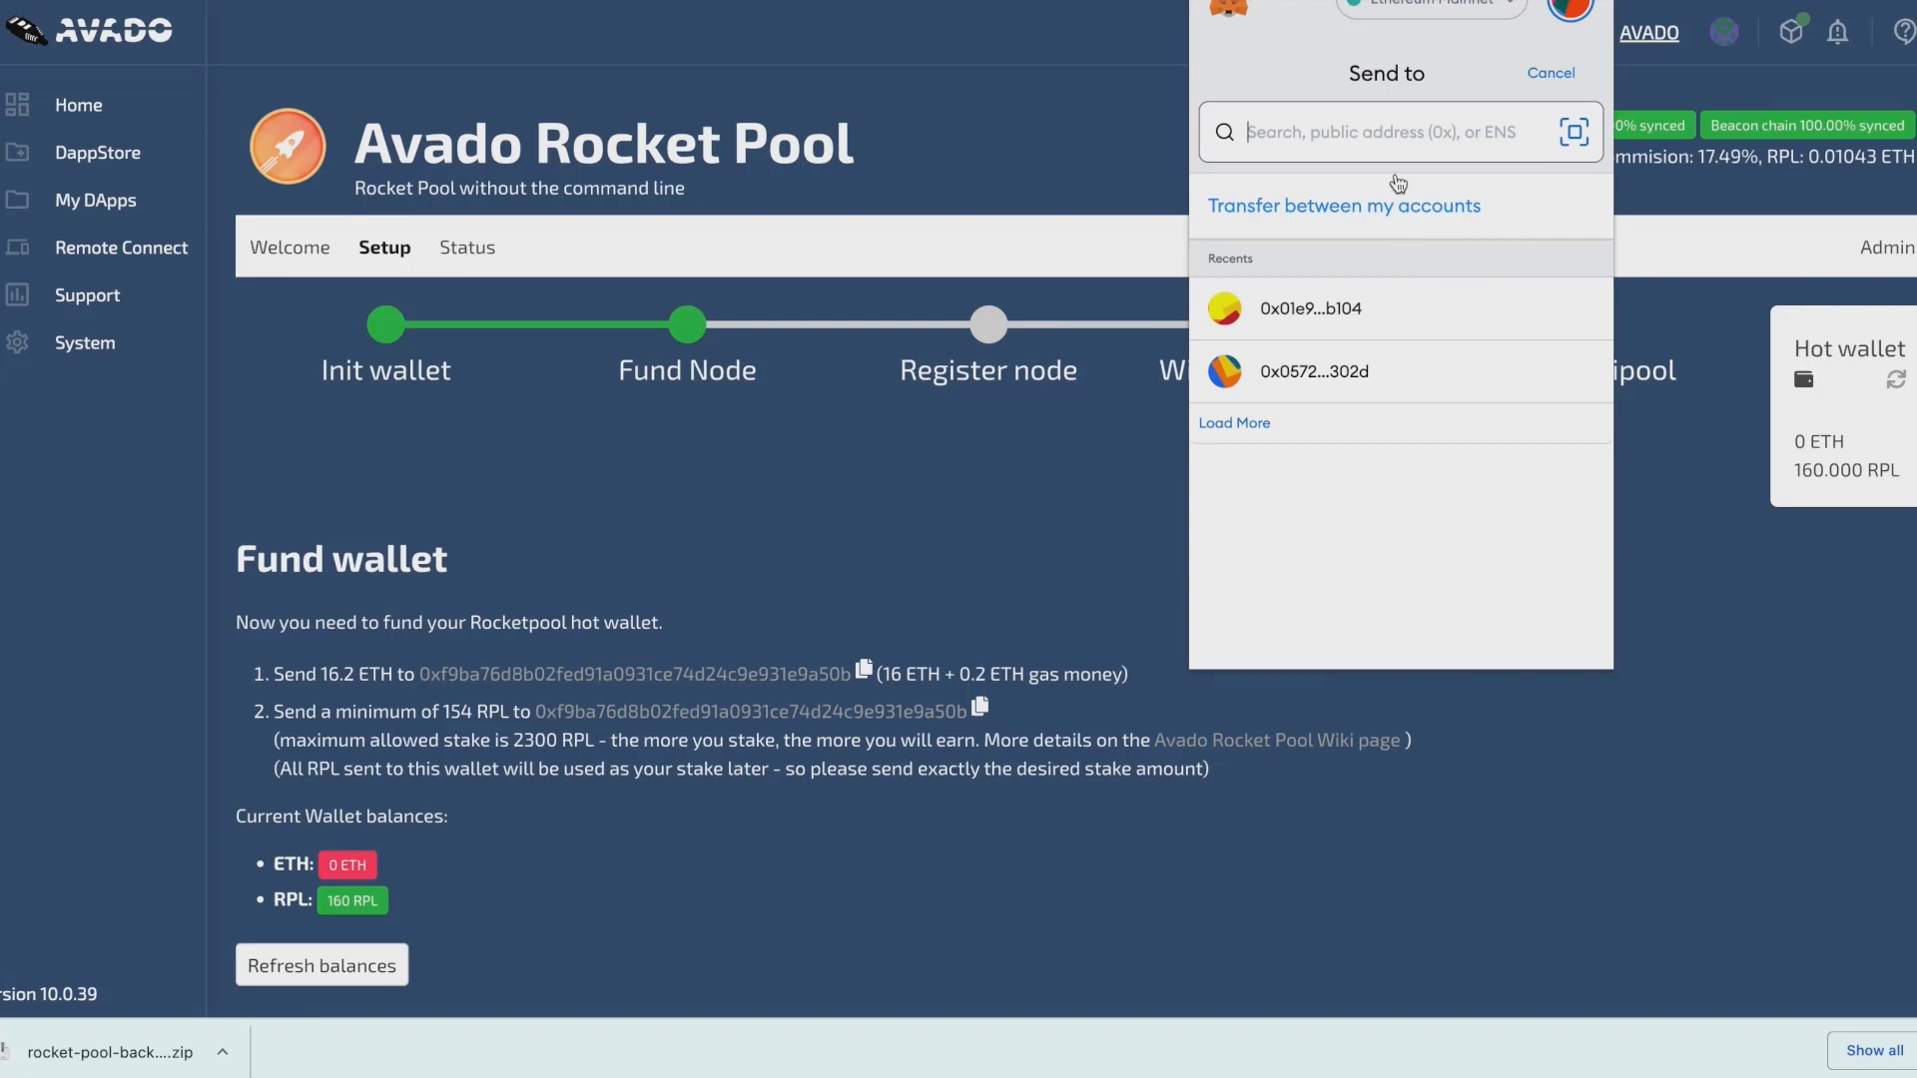
key("ctrl+v")
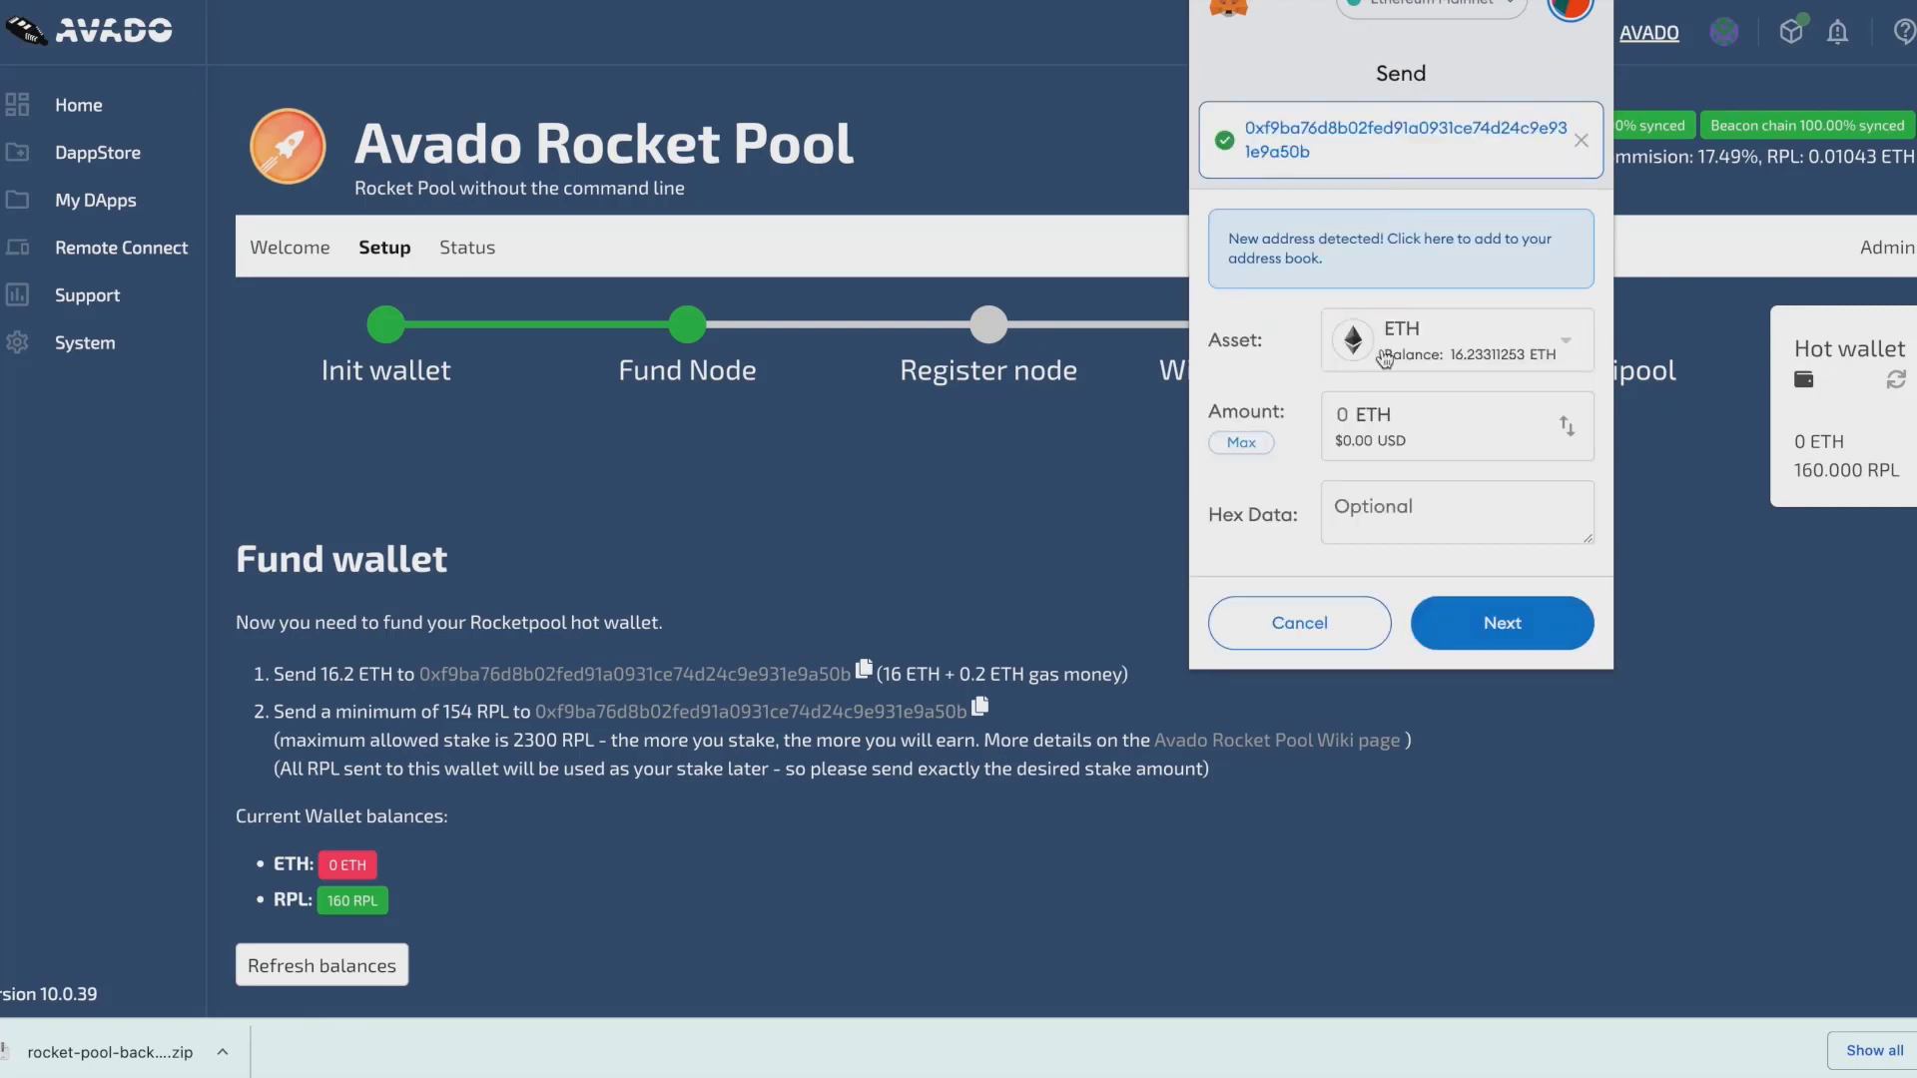
left_click(1367, 404)
type("16.2")
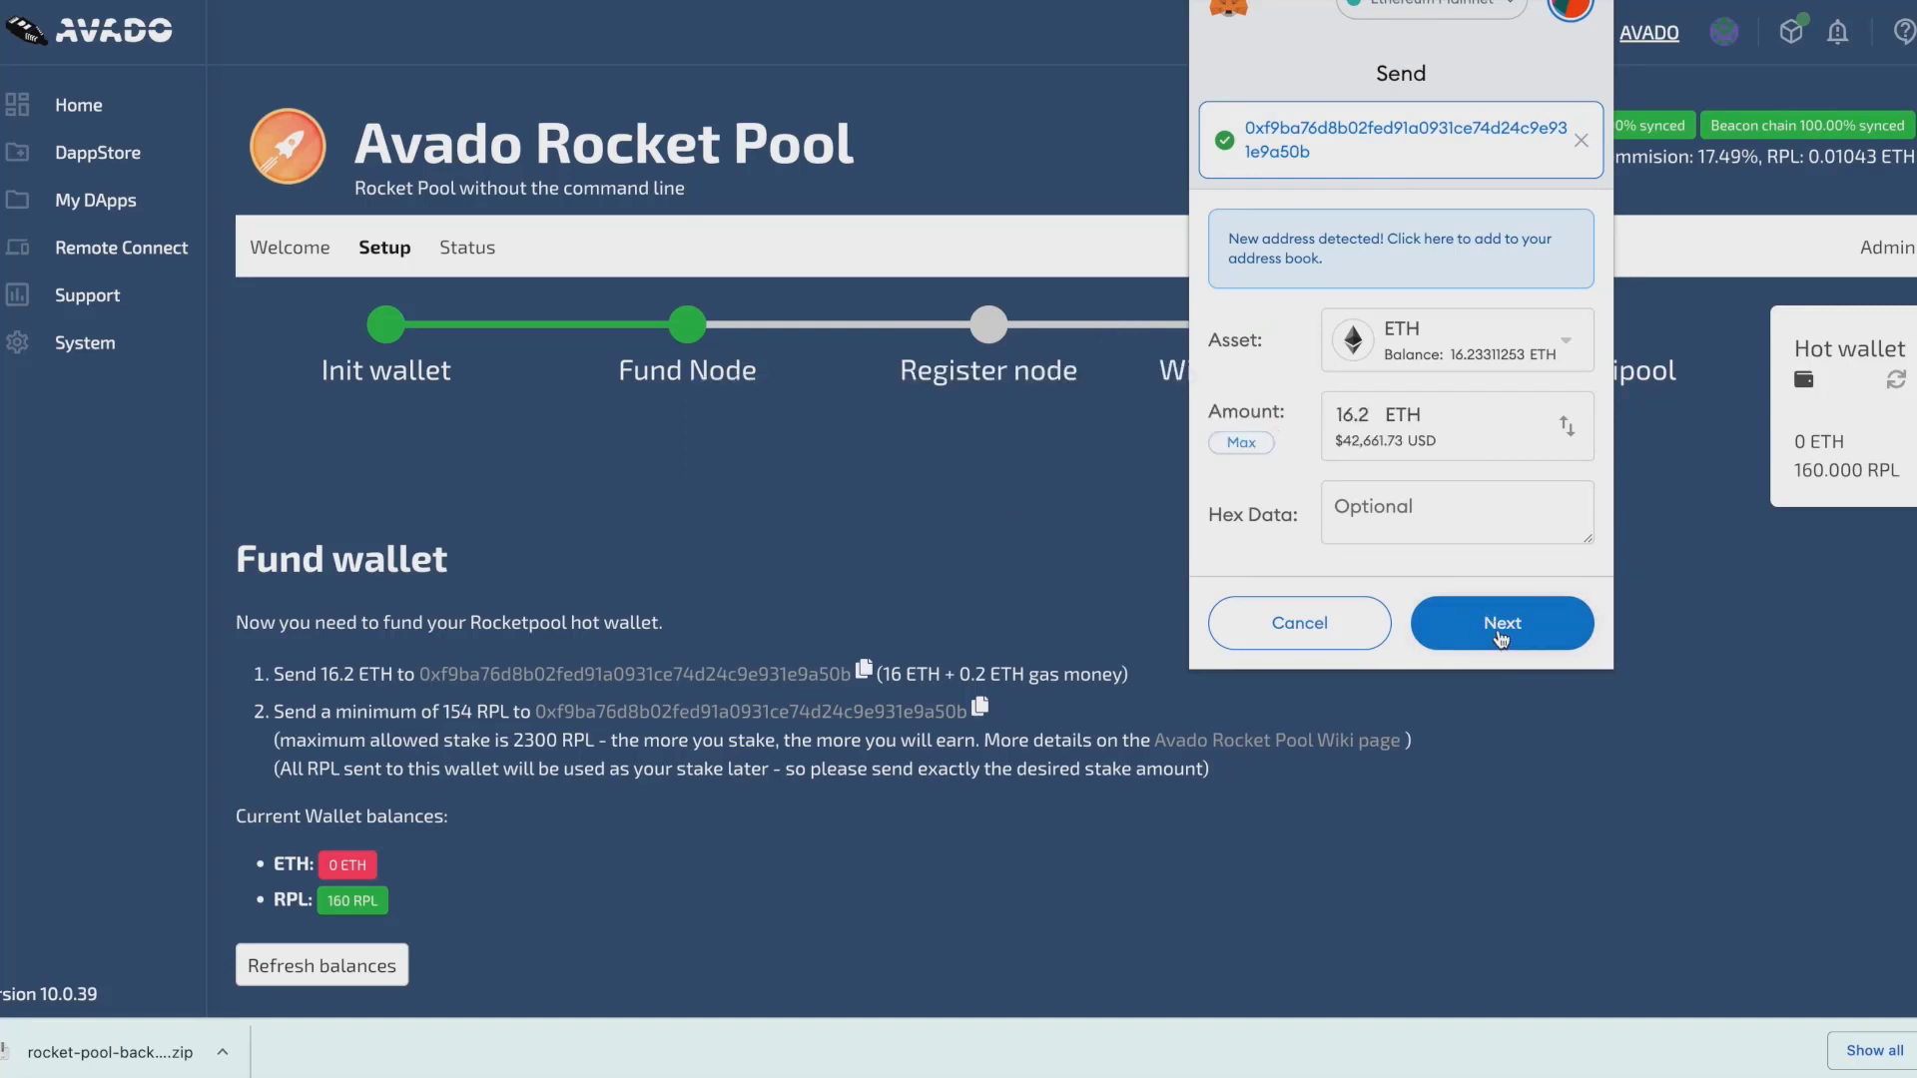
left_click(1498, 631)
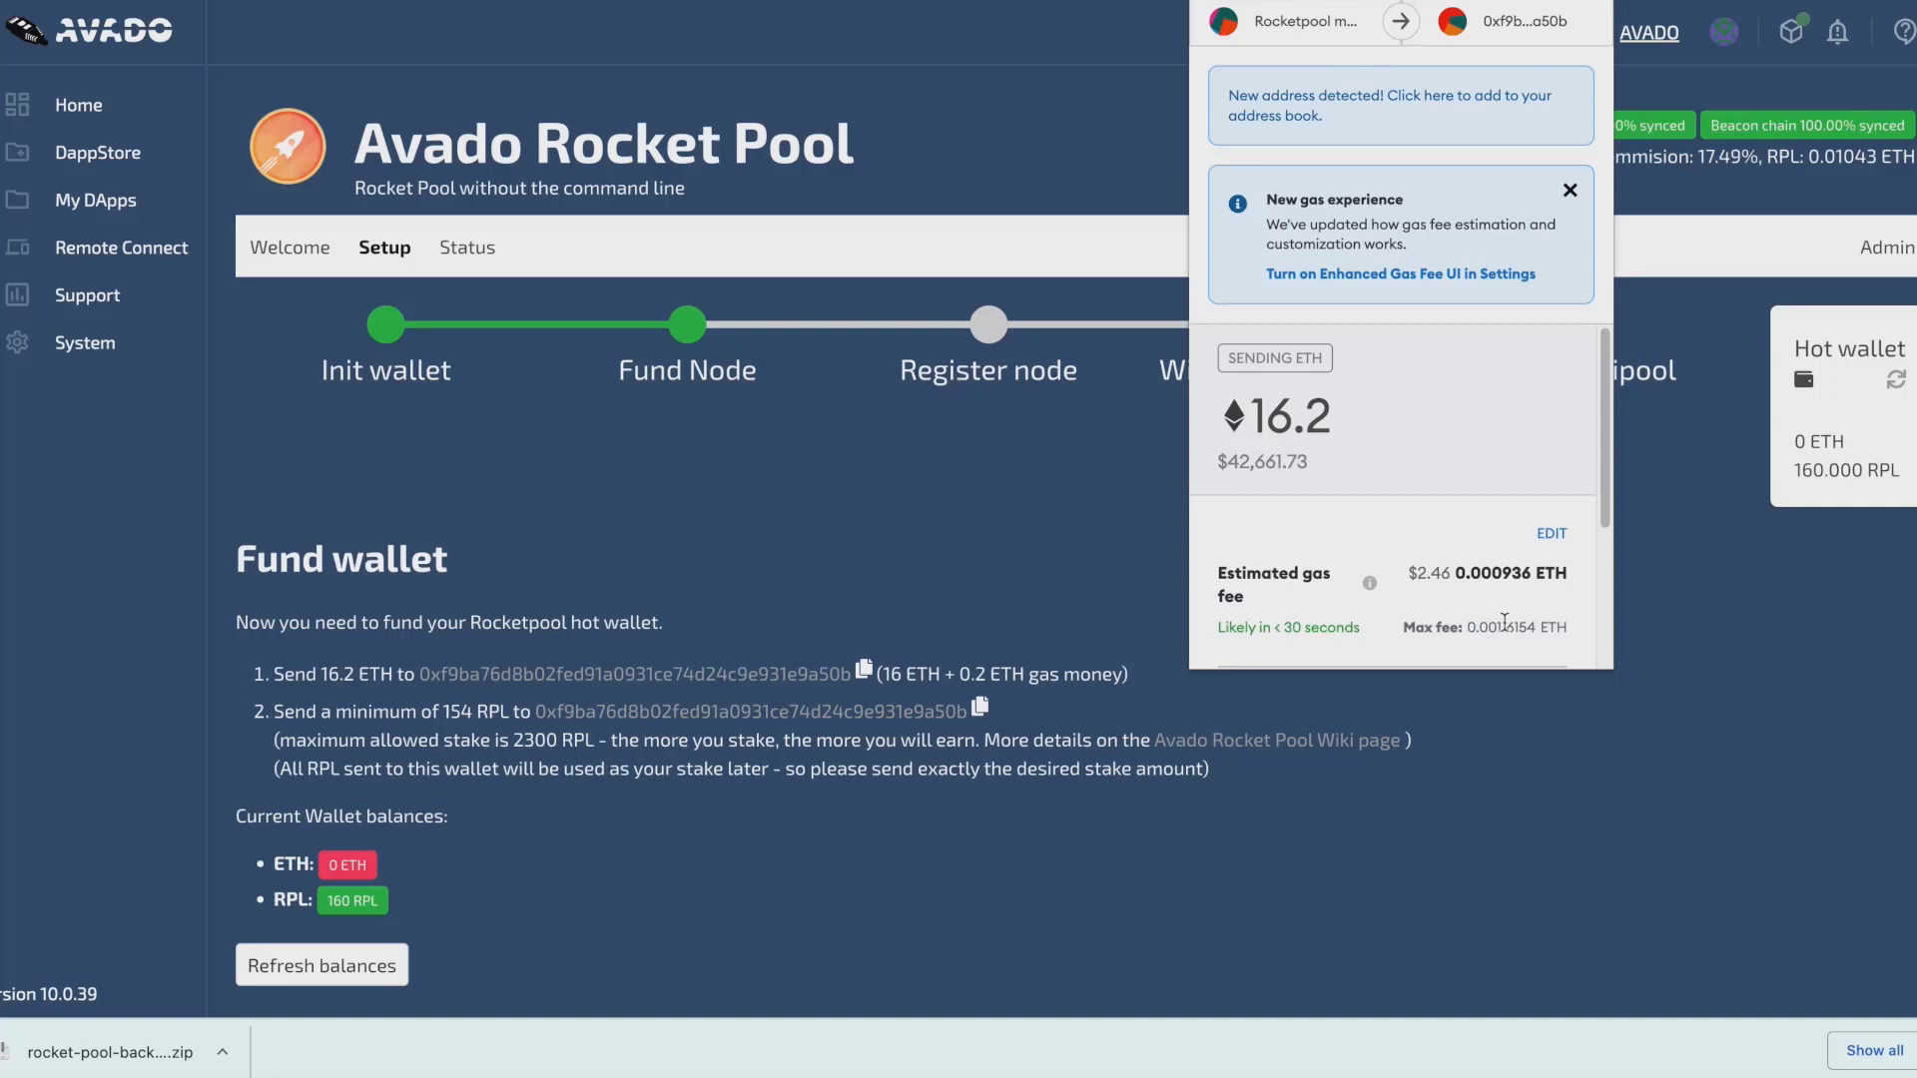
scroll(1502, 591, "down", 3)
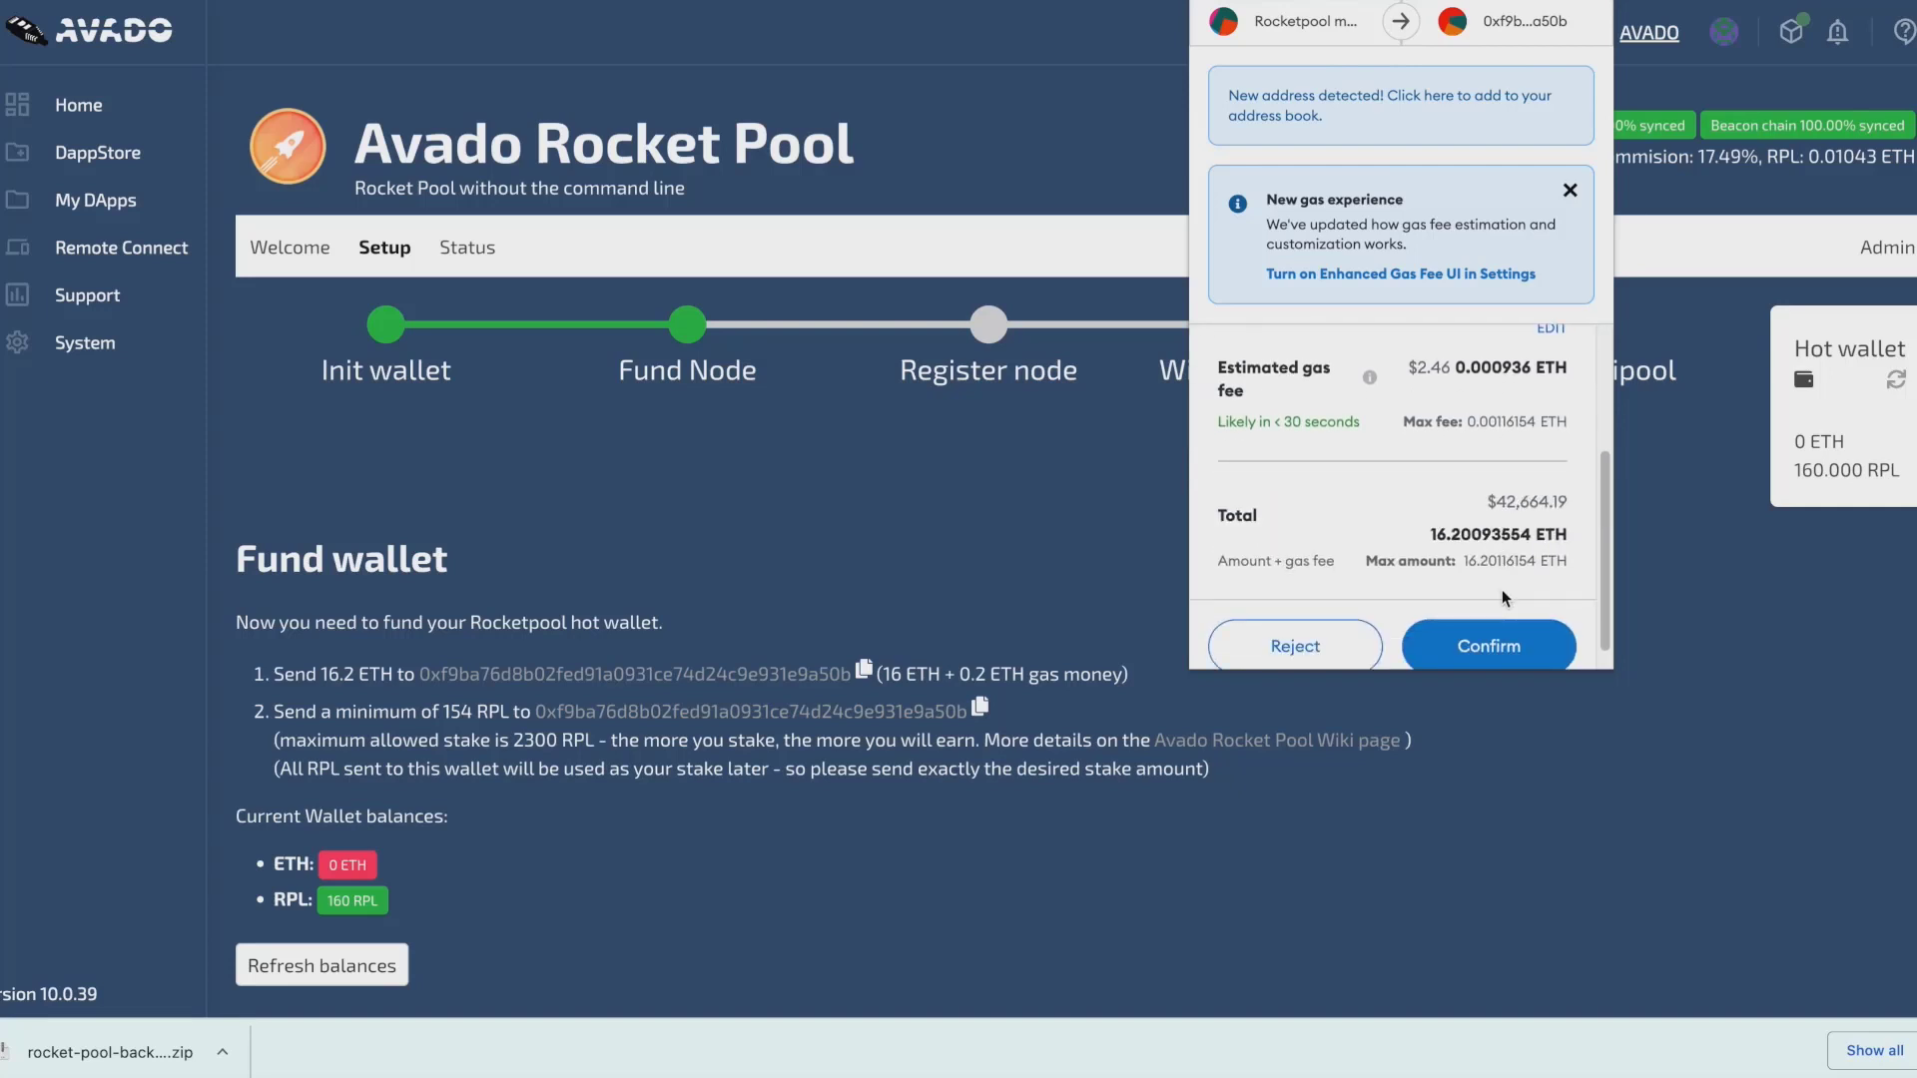
left_click(1502, 647)
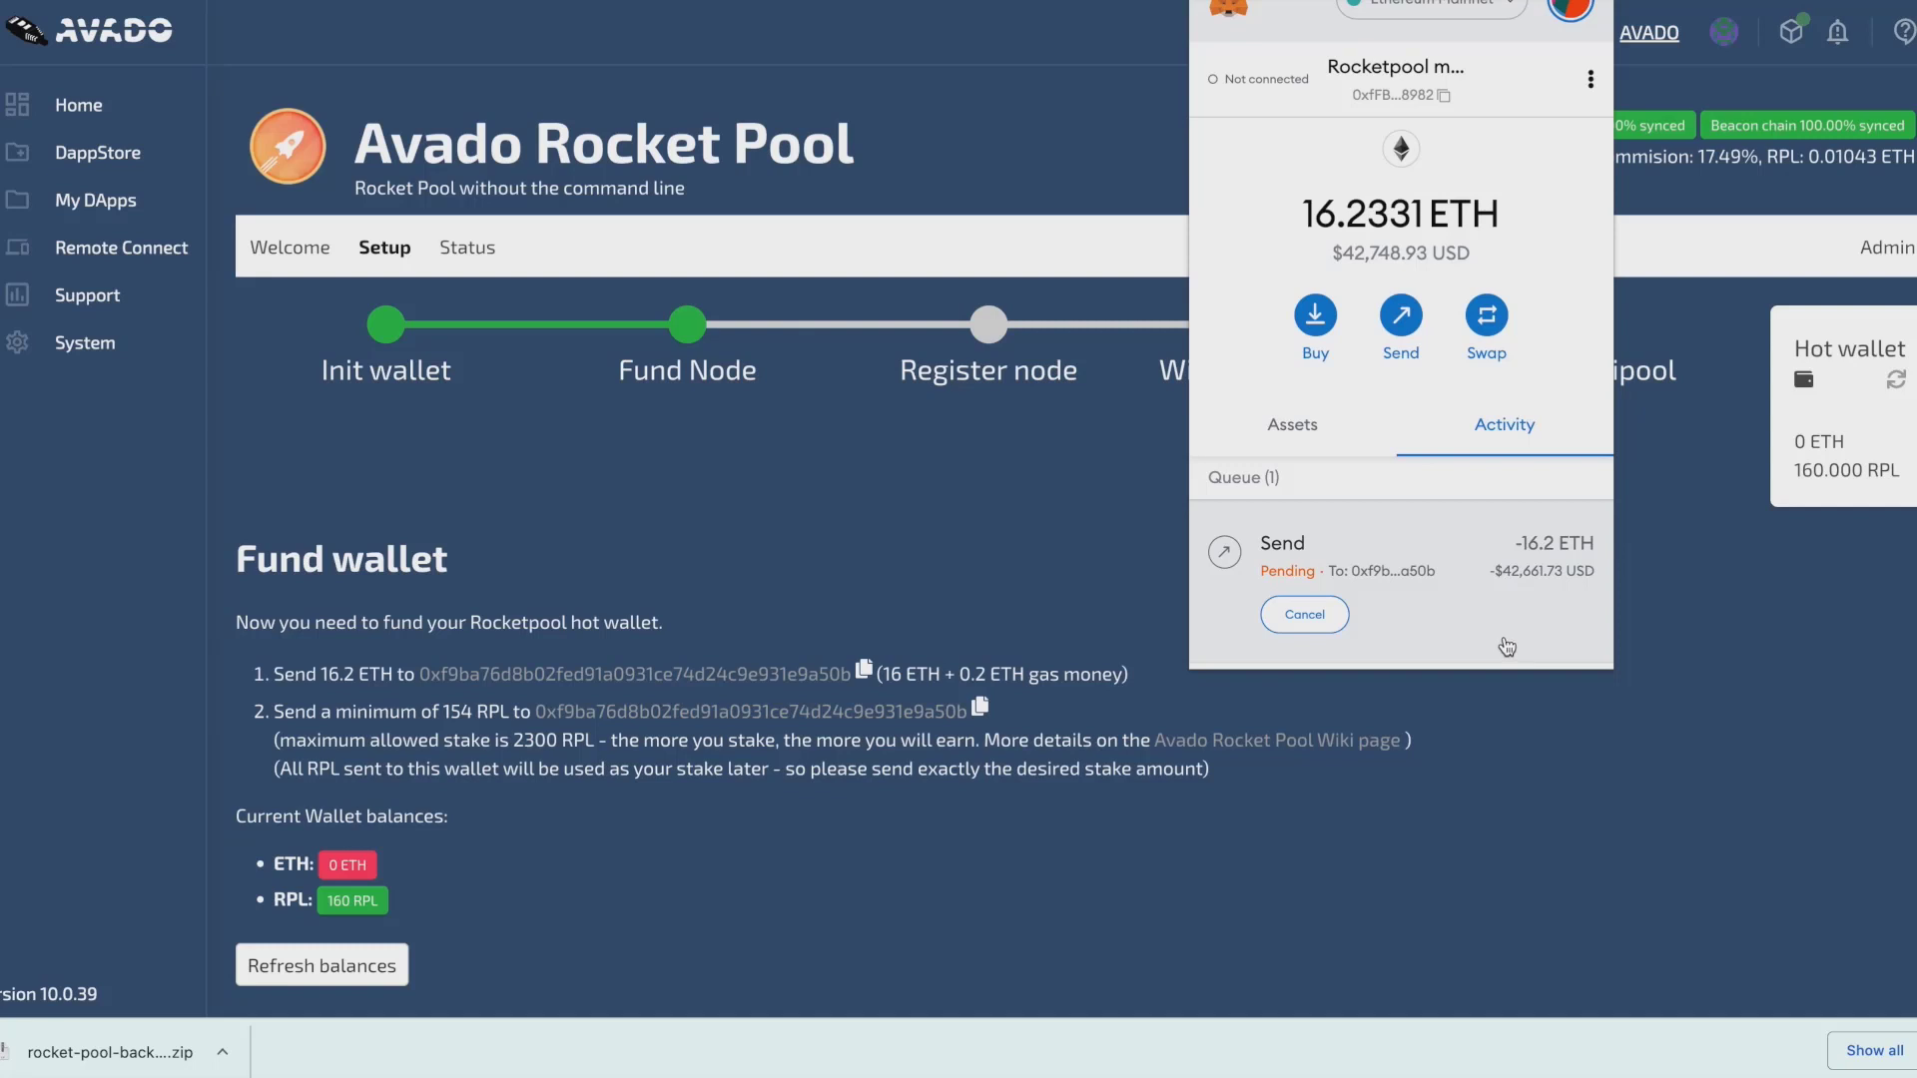
left_click(537, 939)
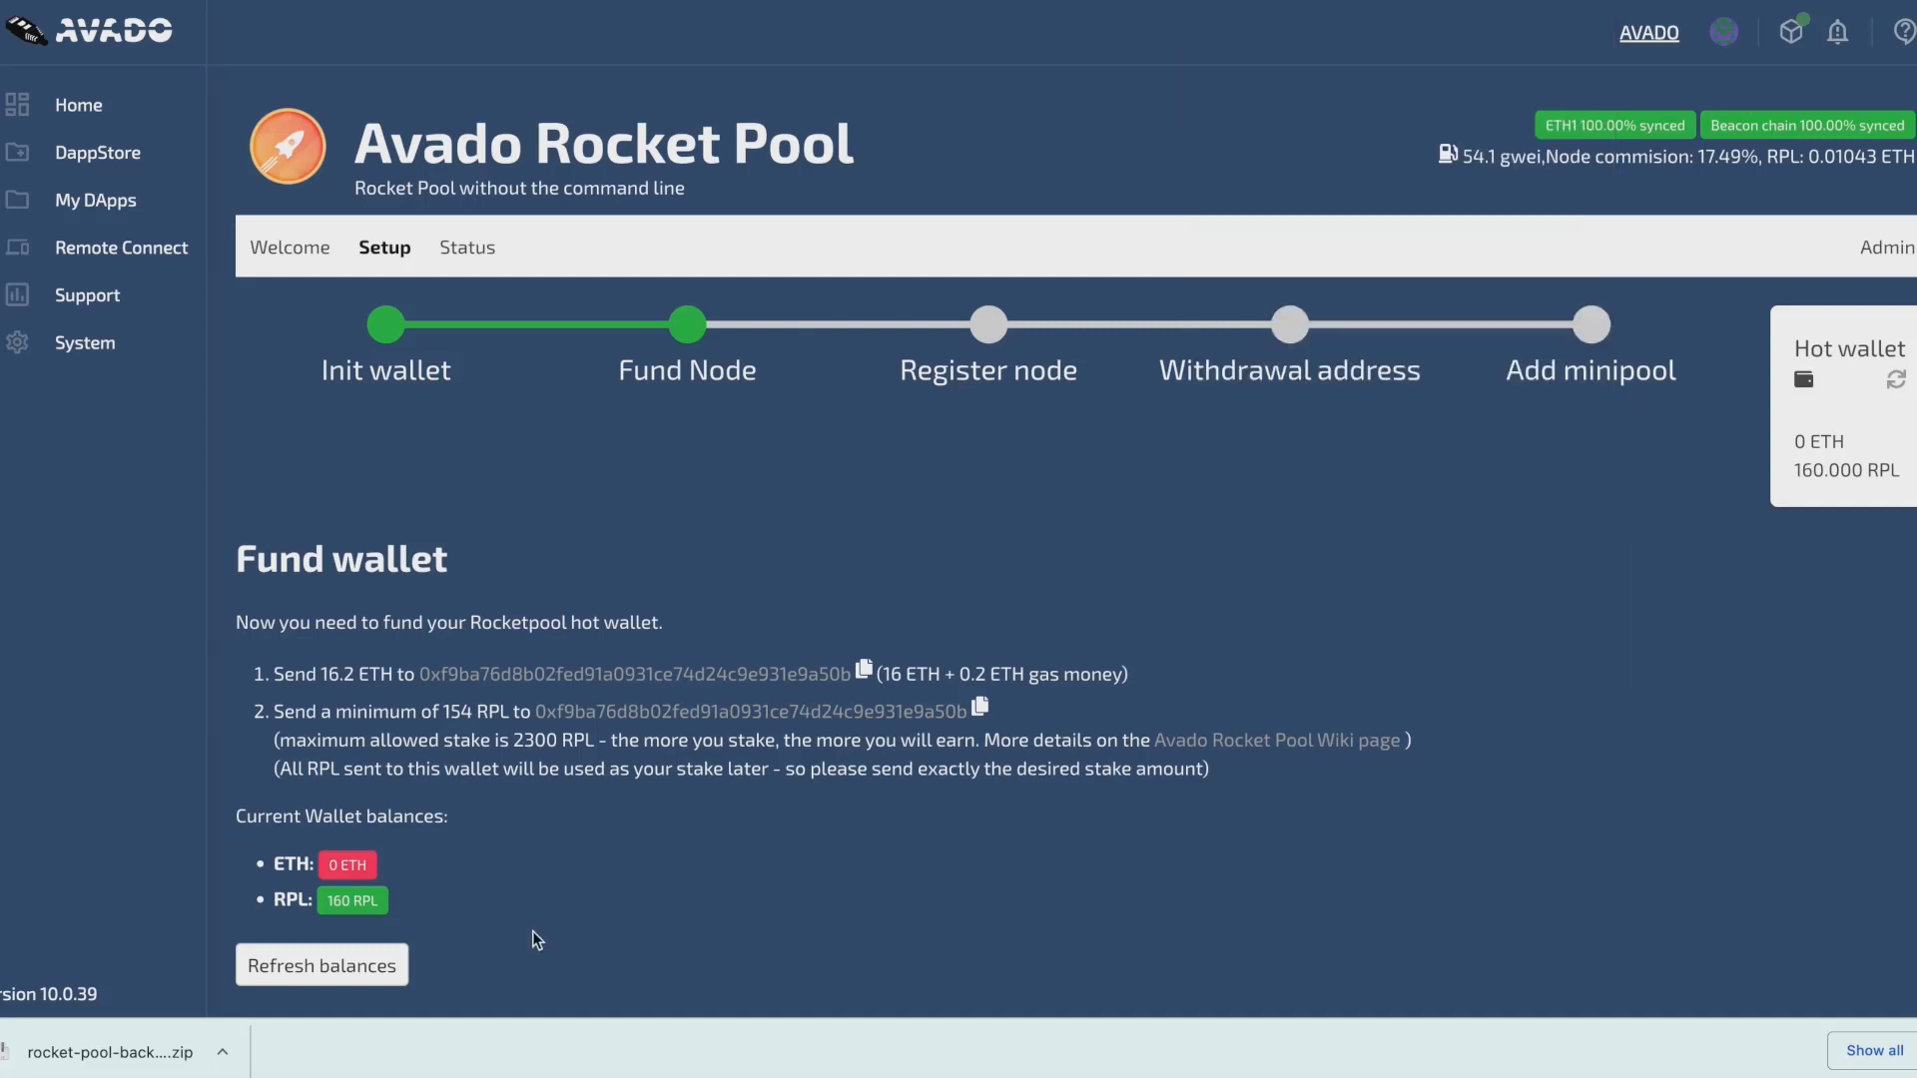
Step: Refresh the hot wallet balances to show 16.200 ETH and 160 RPL
left_click(400, 972)
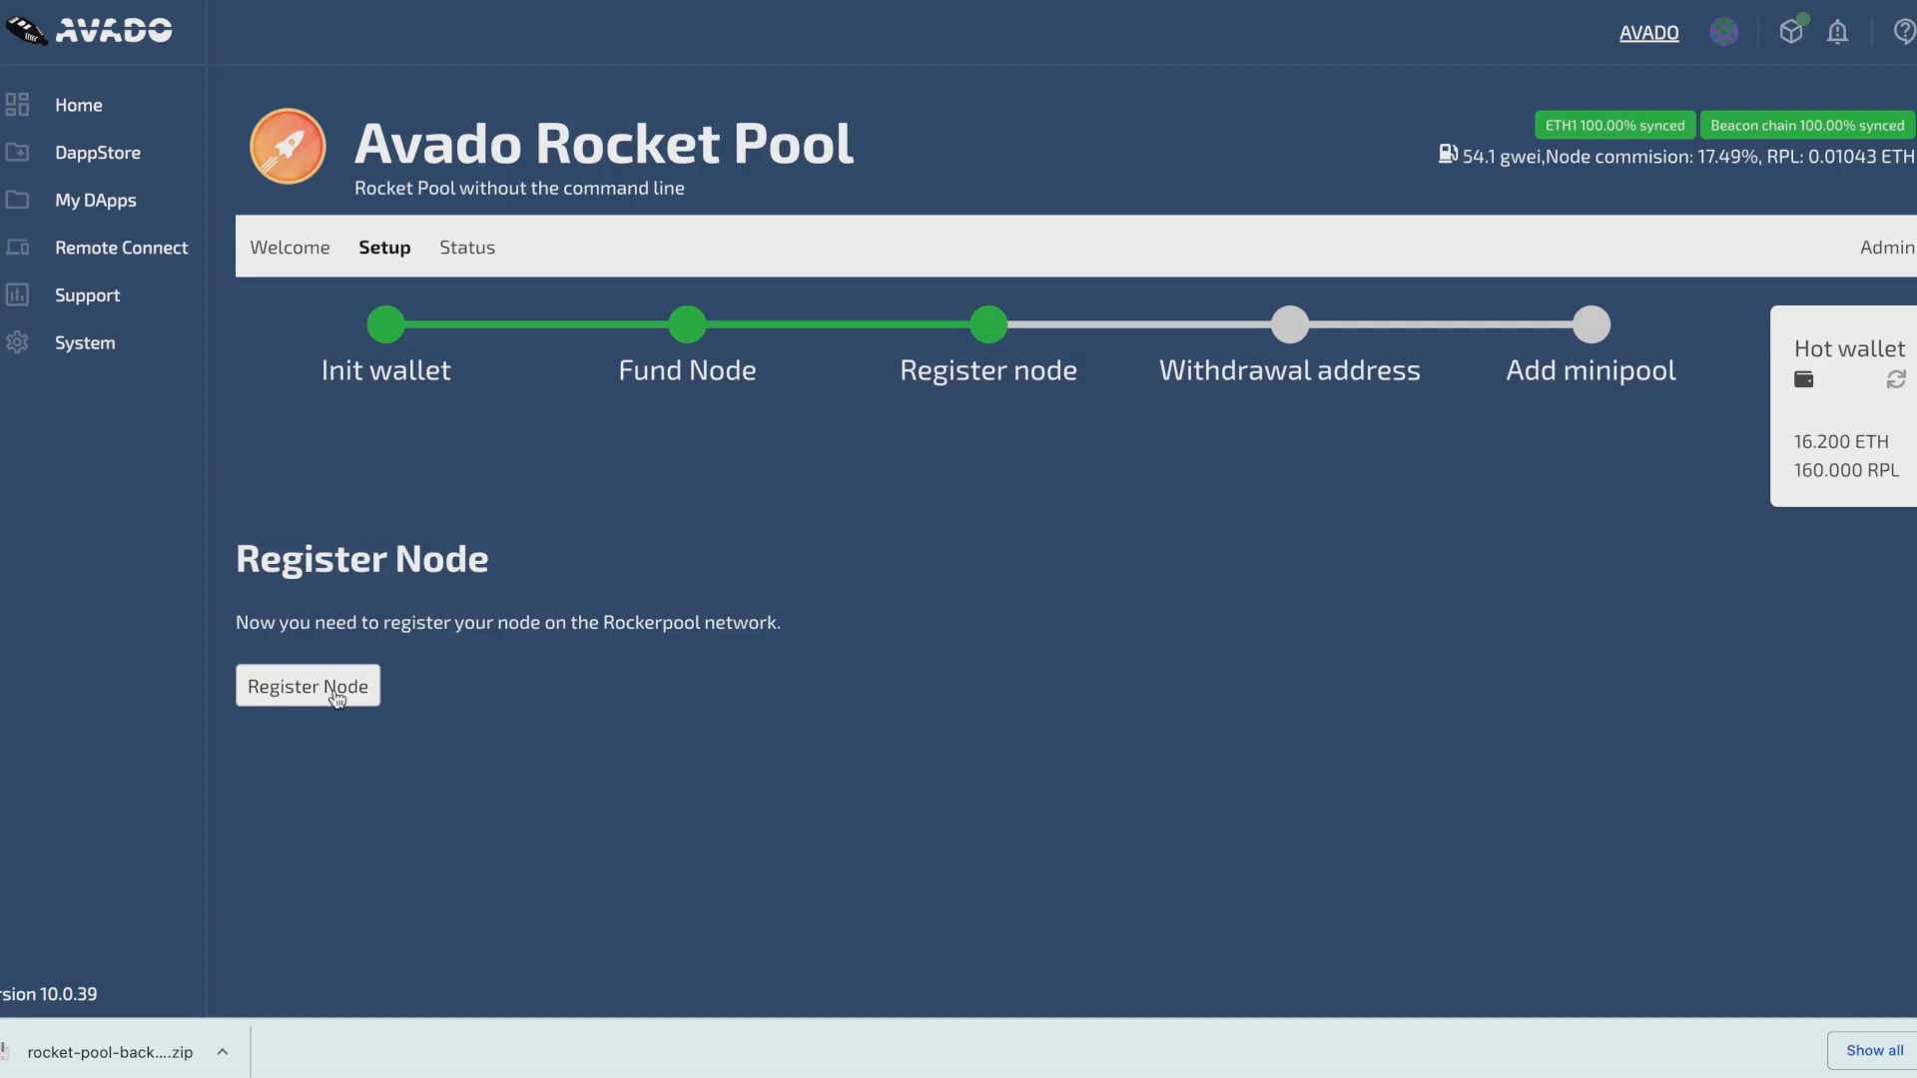
Step: Register the node on the Rocketpool network and confirm with Yes
left_click(335, 696)
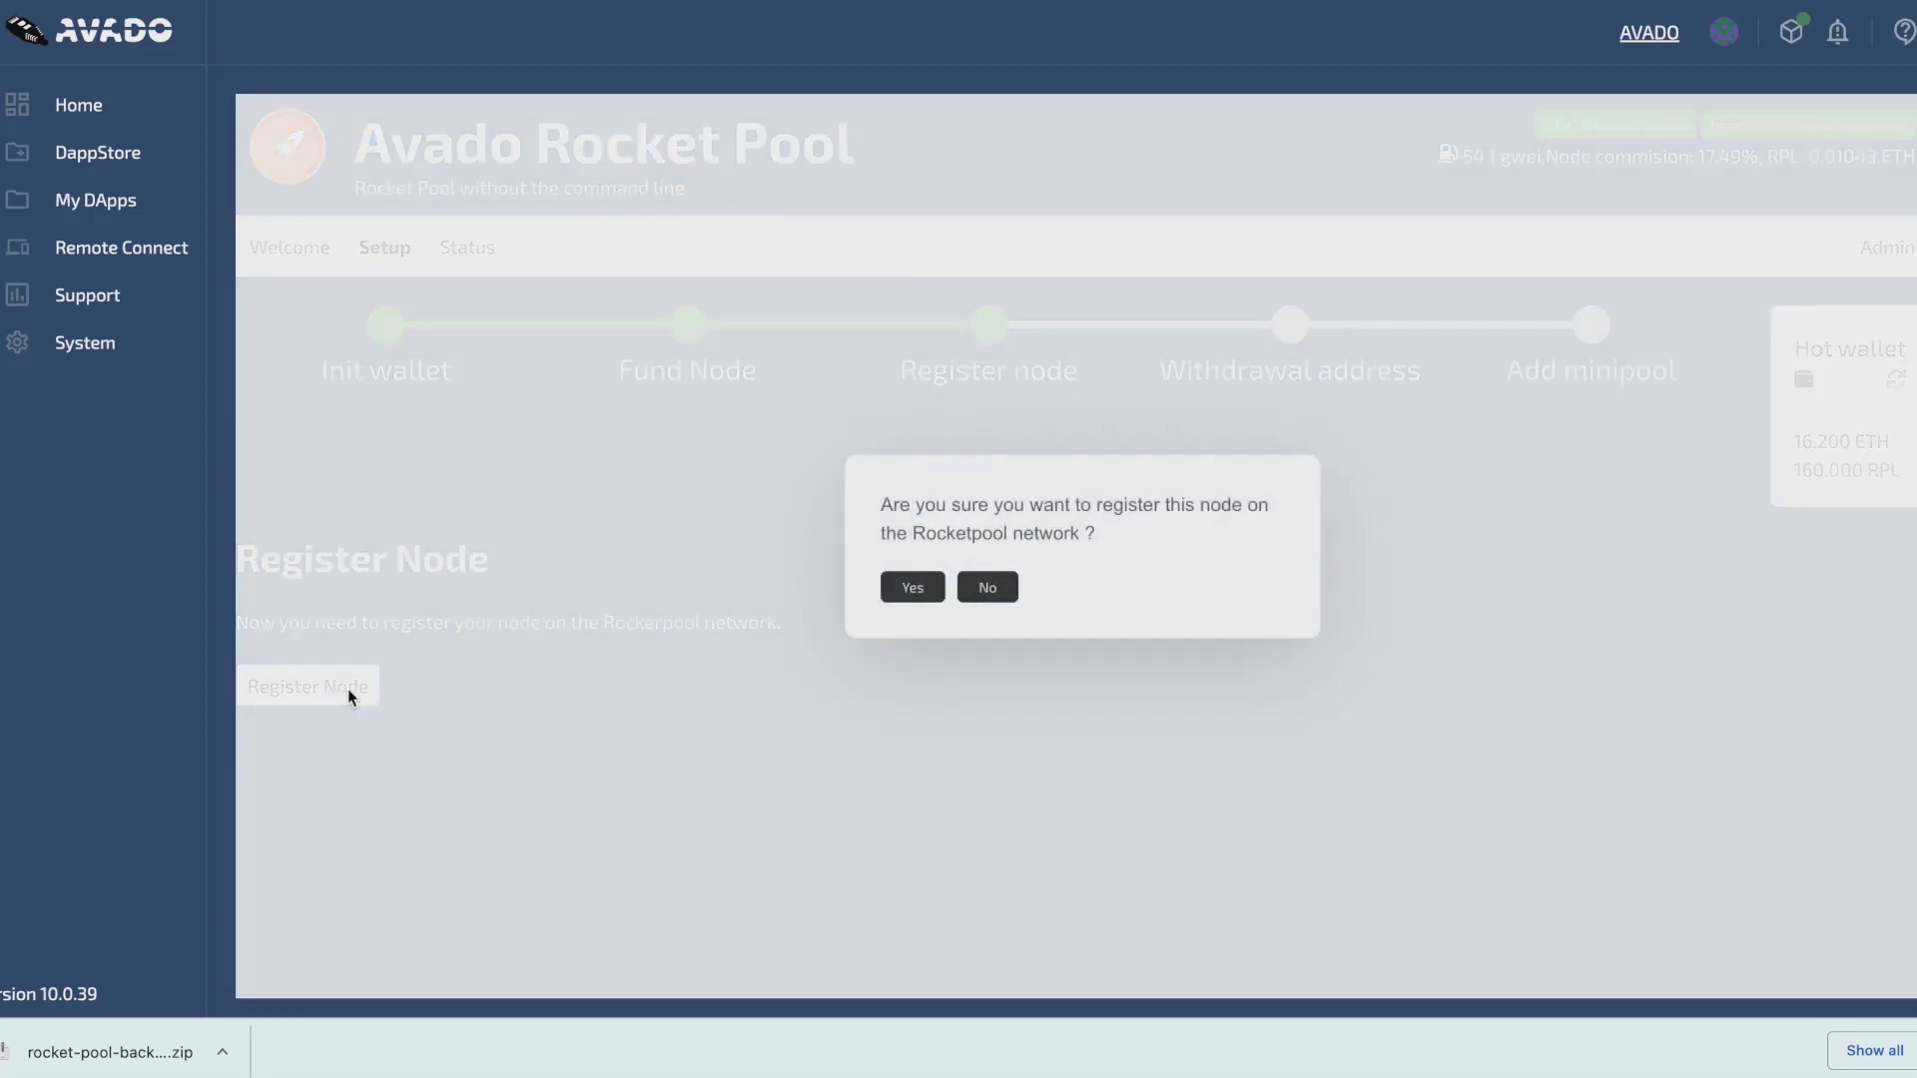
left_click(912, 589)
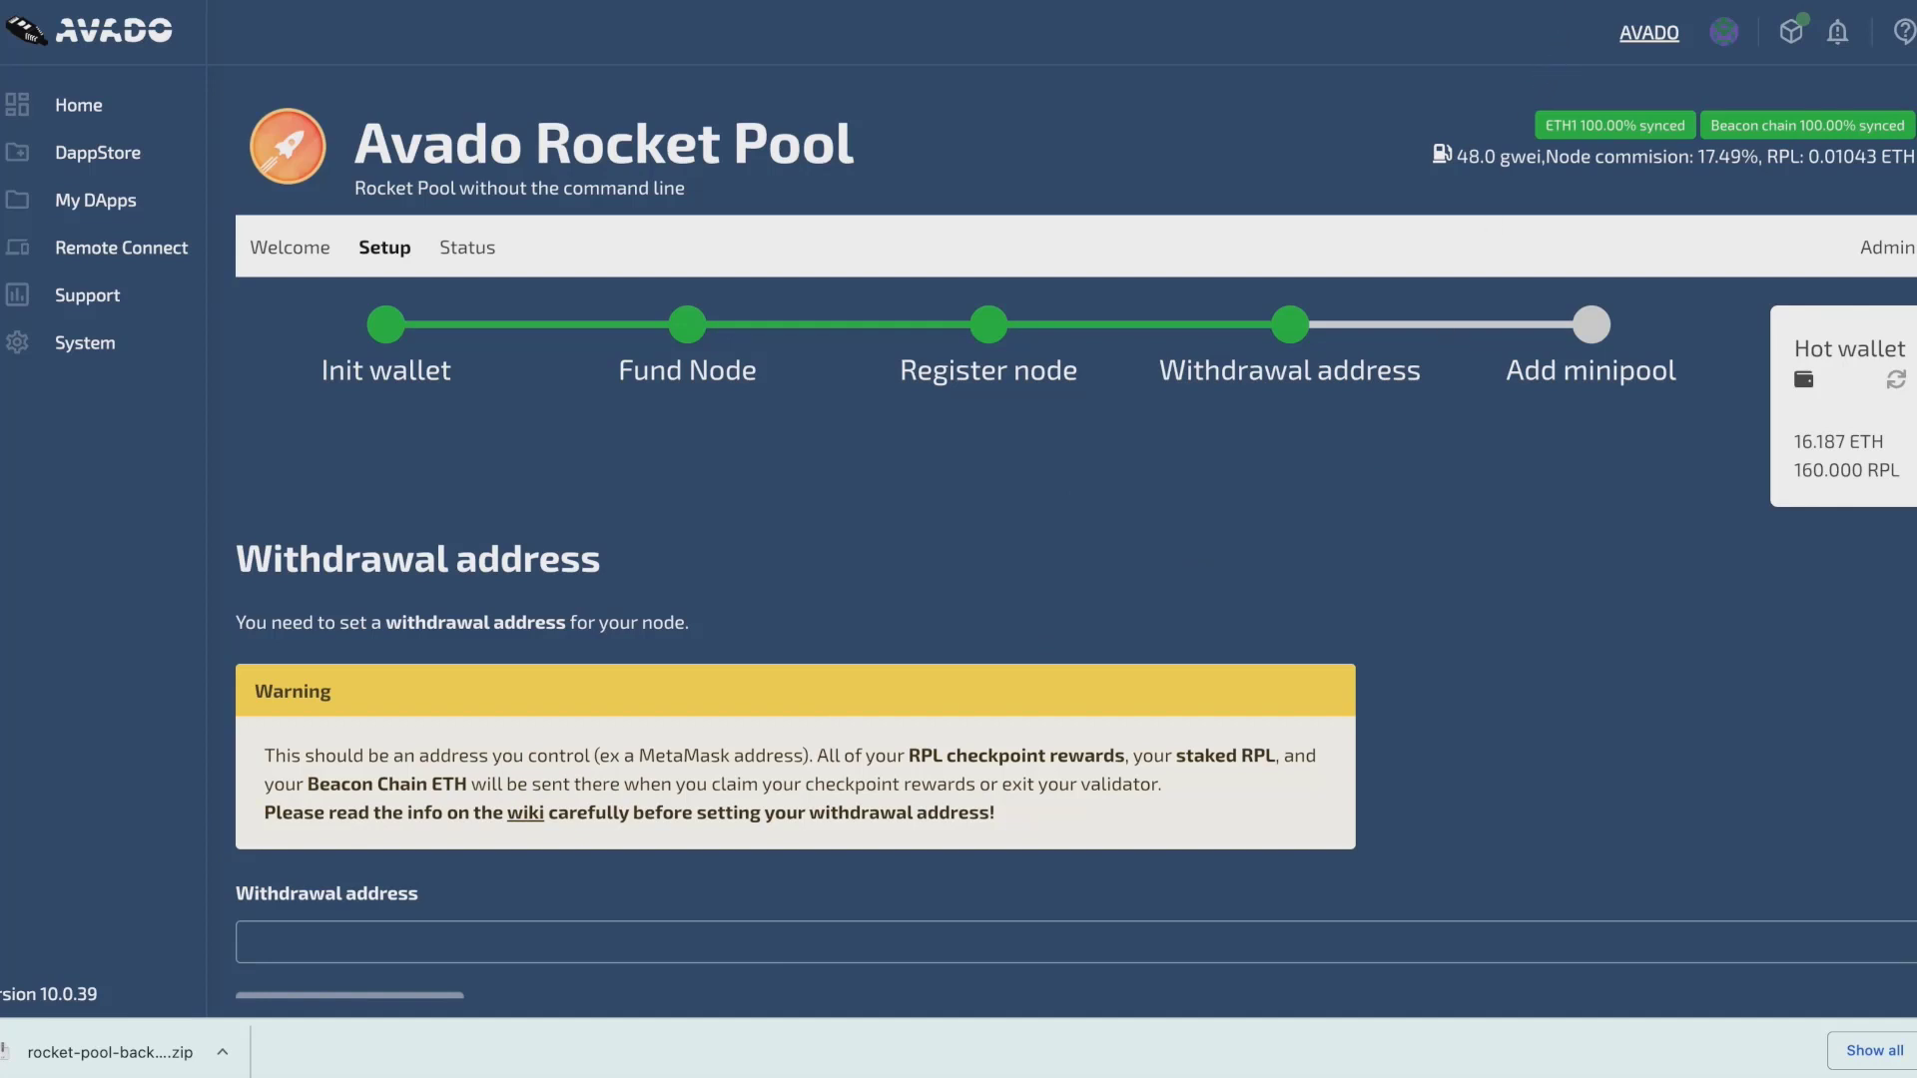
Step: Paste the MetaMask account address as the withdrawal address, submit it, and confirm ownership
left_click(1588, 0)
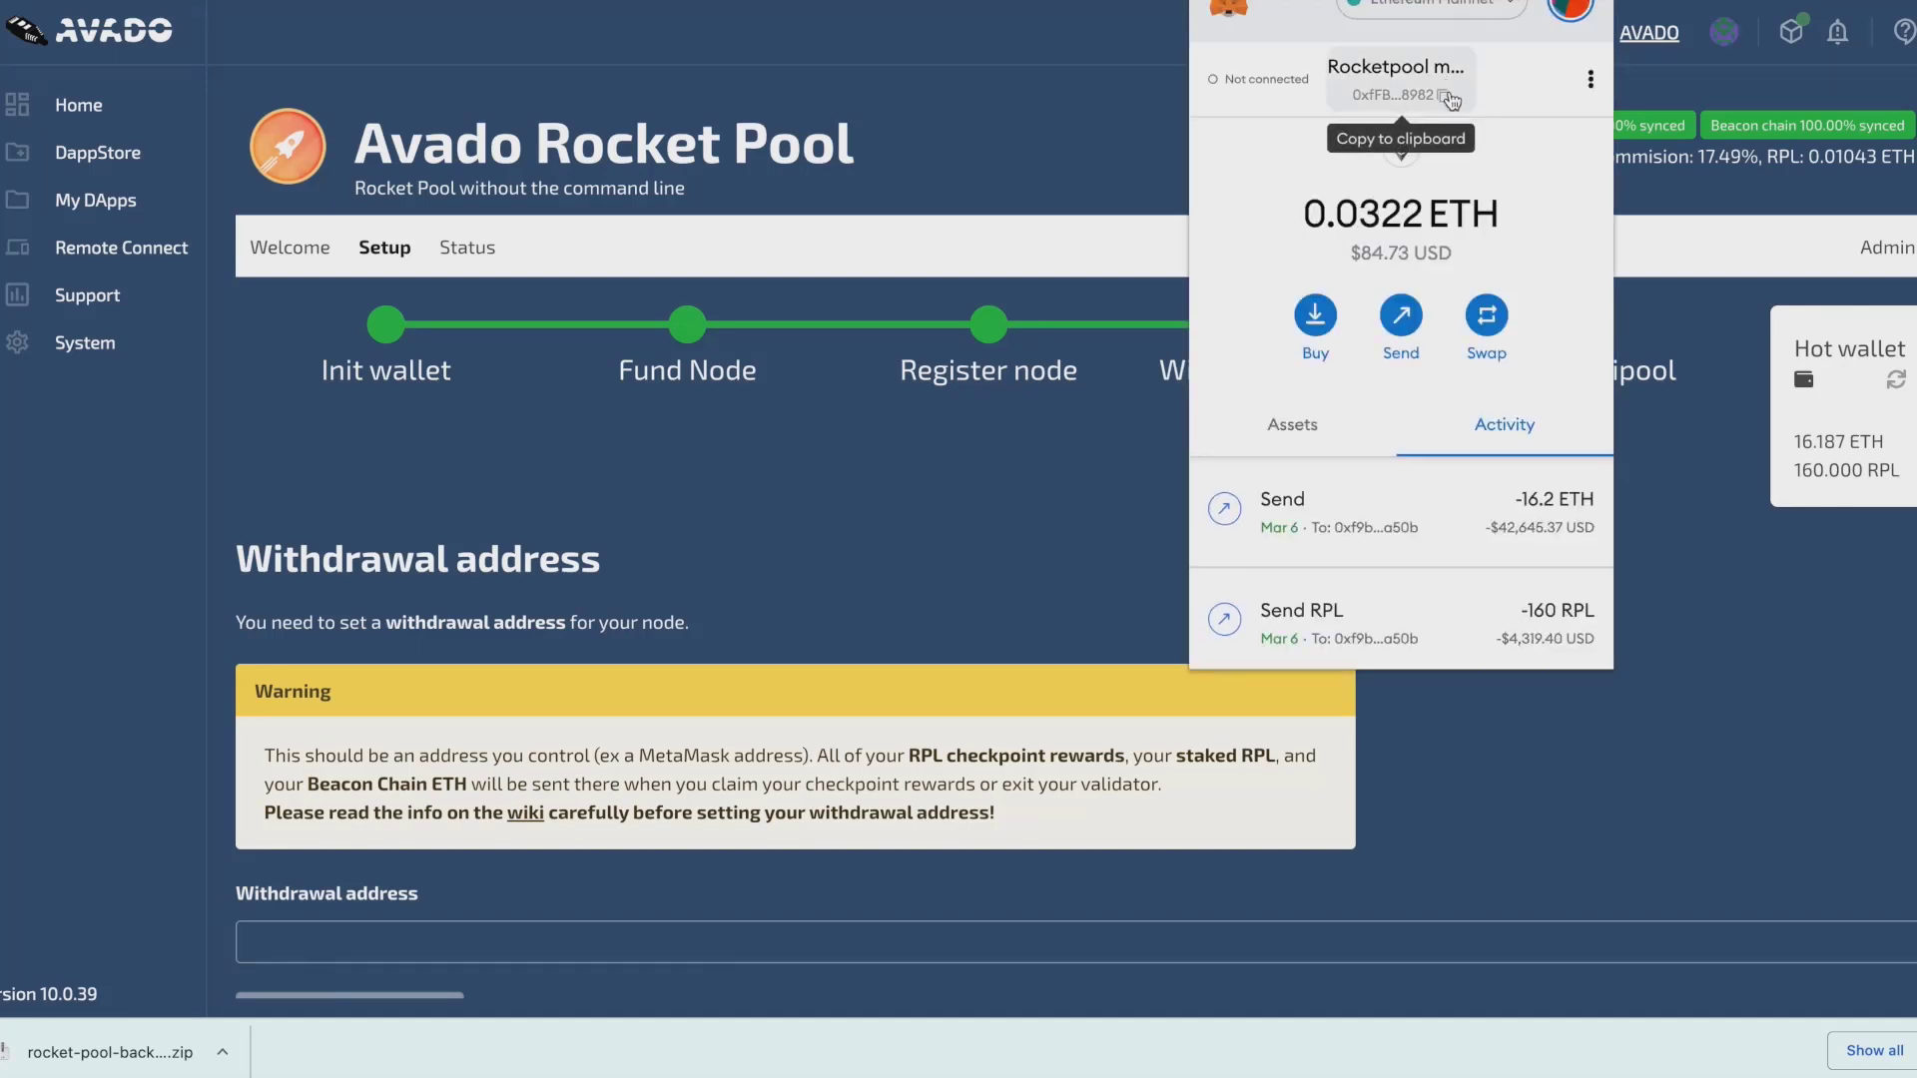
left_click(1445, 93)
left_click(1579, 838)
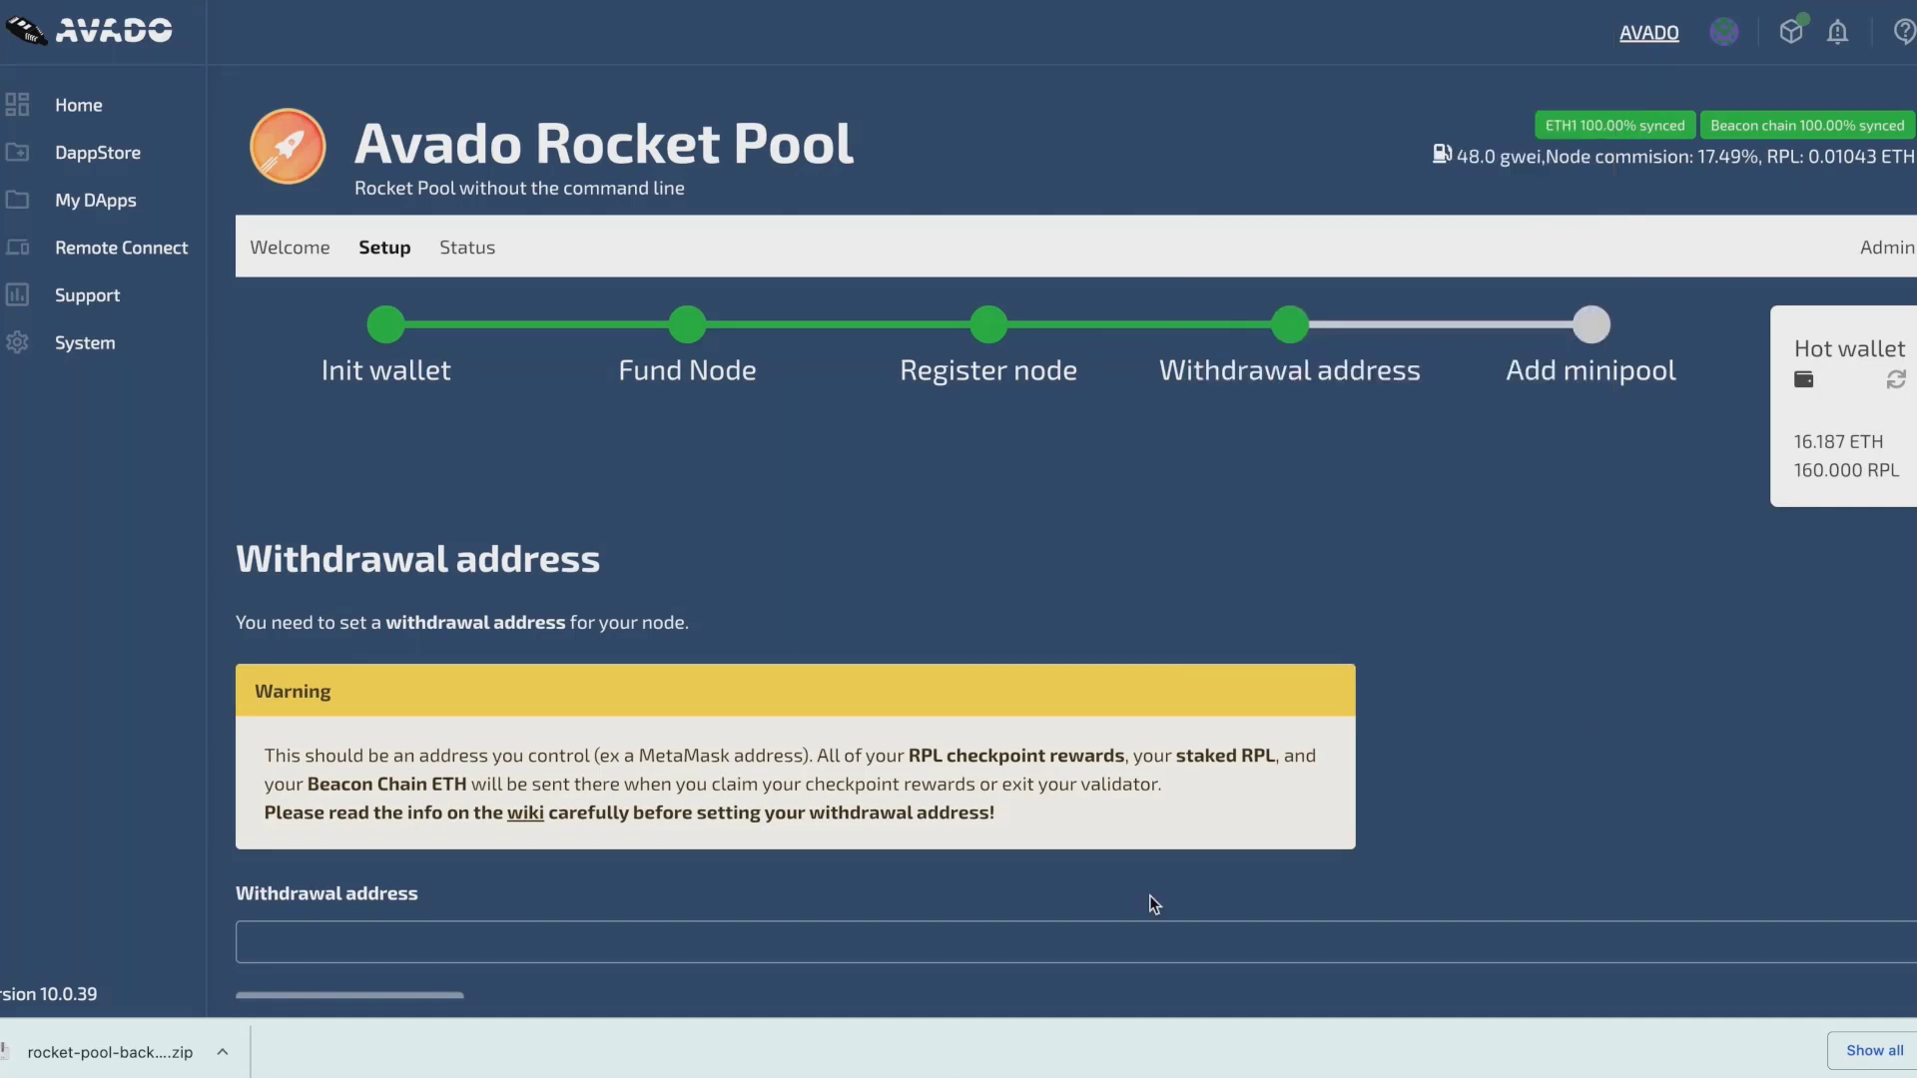
left_click(633, 952)
key("ctrl+v")
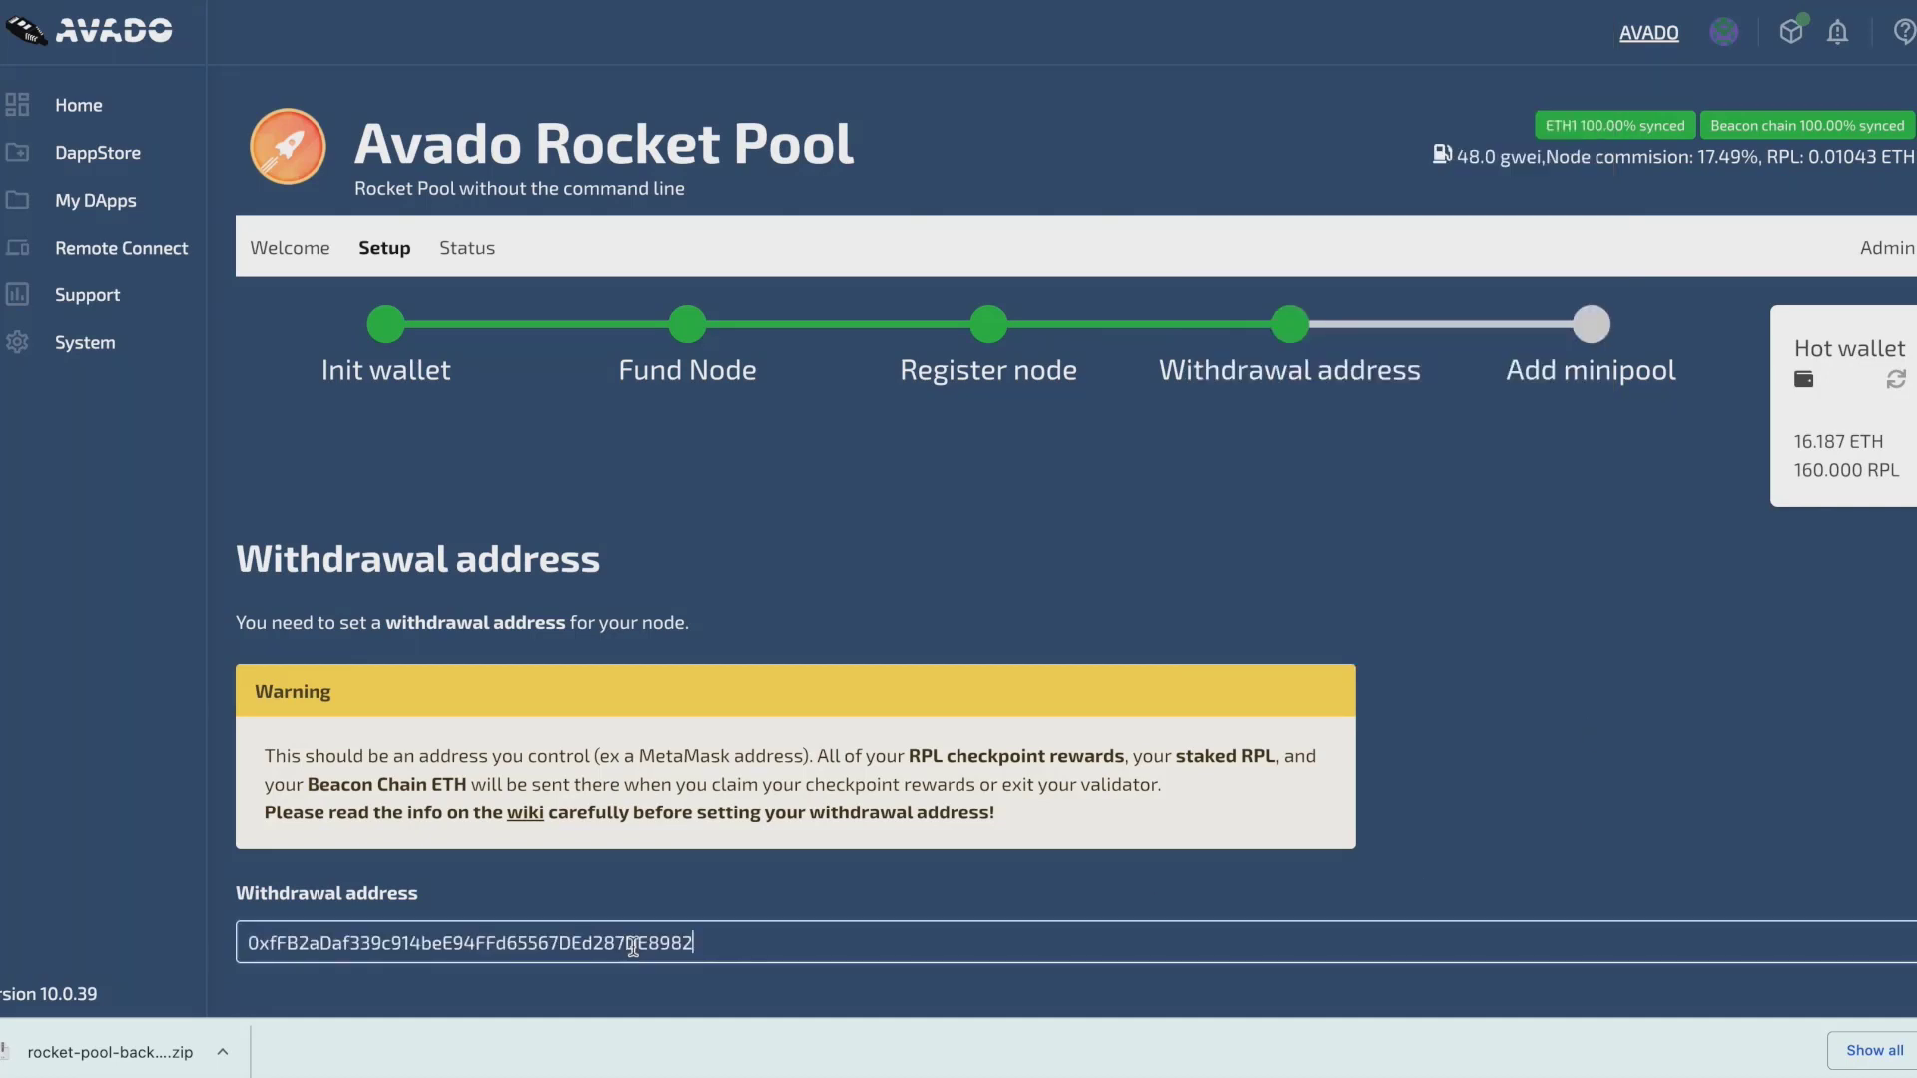
scroll(632, 952, "down", 1)
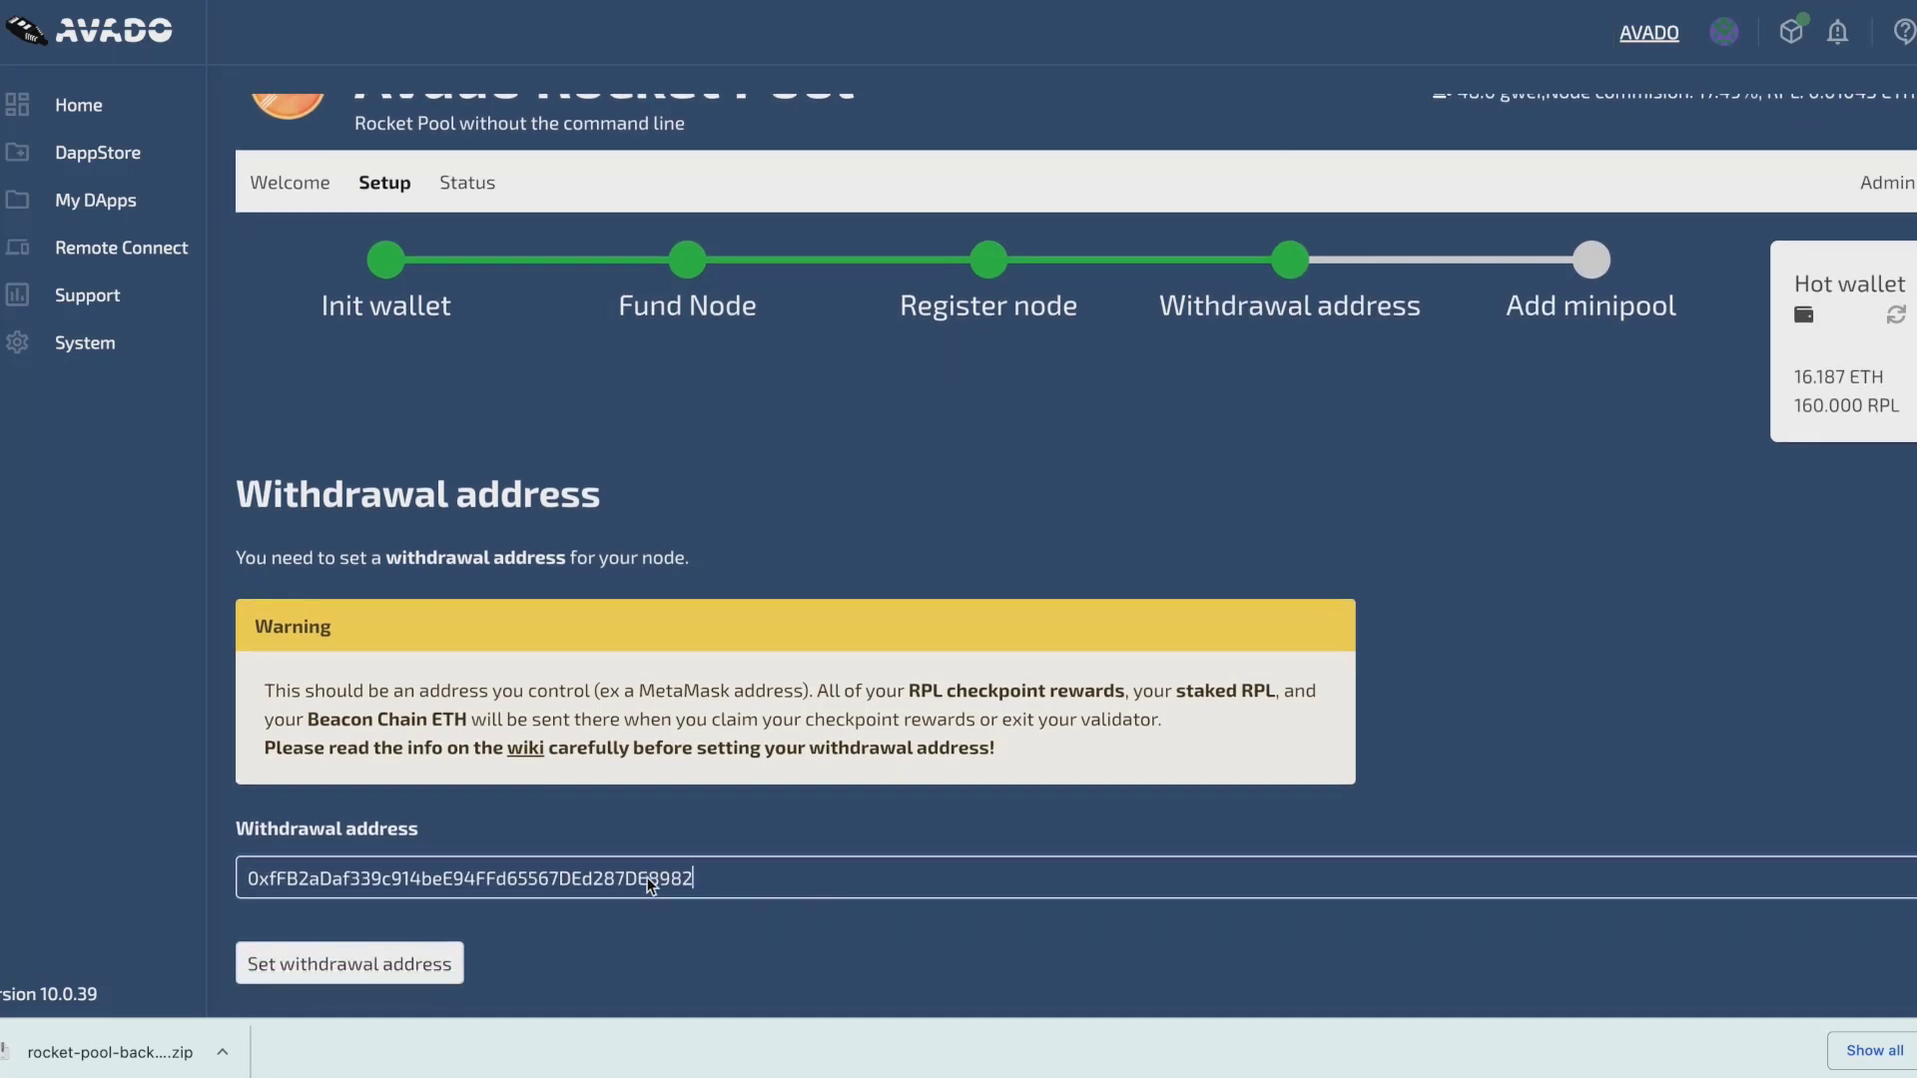
left_click(361, 961)
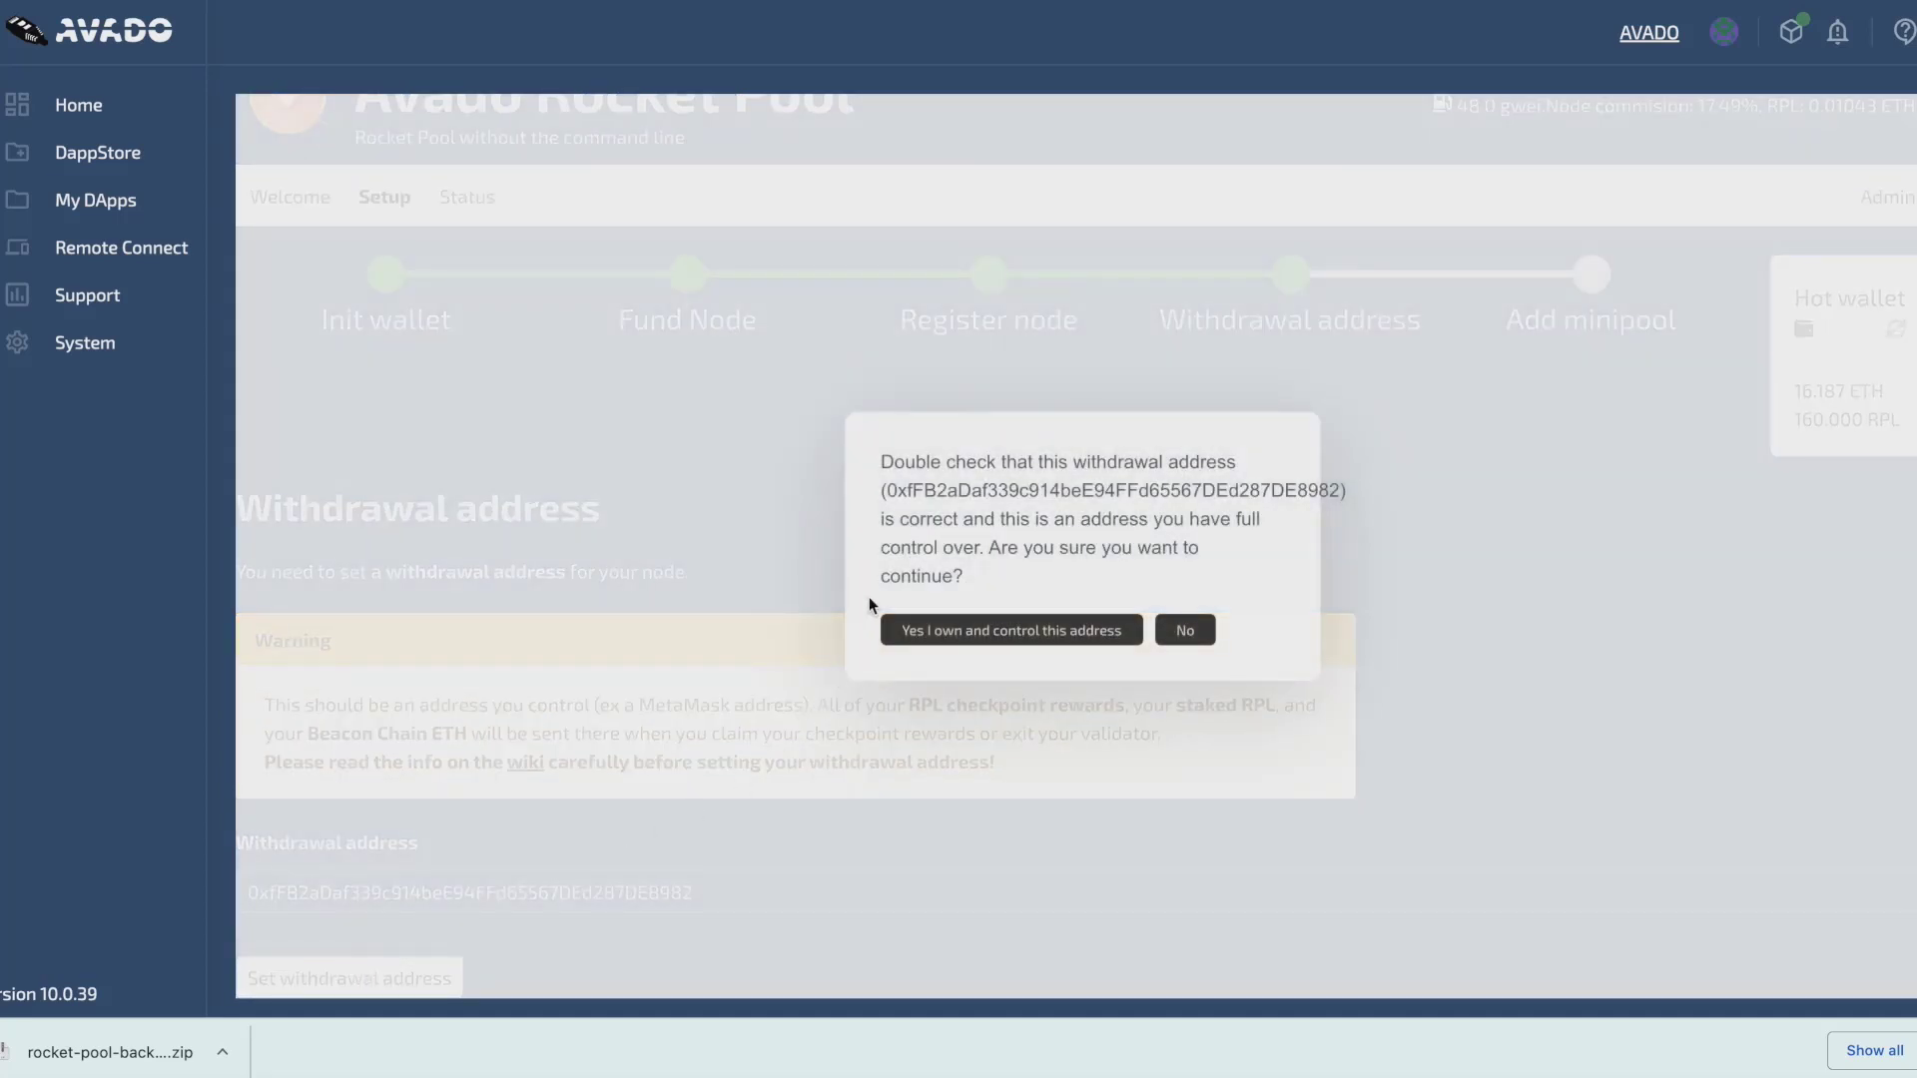
left_click(992, 635)
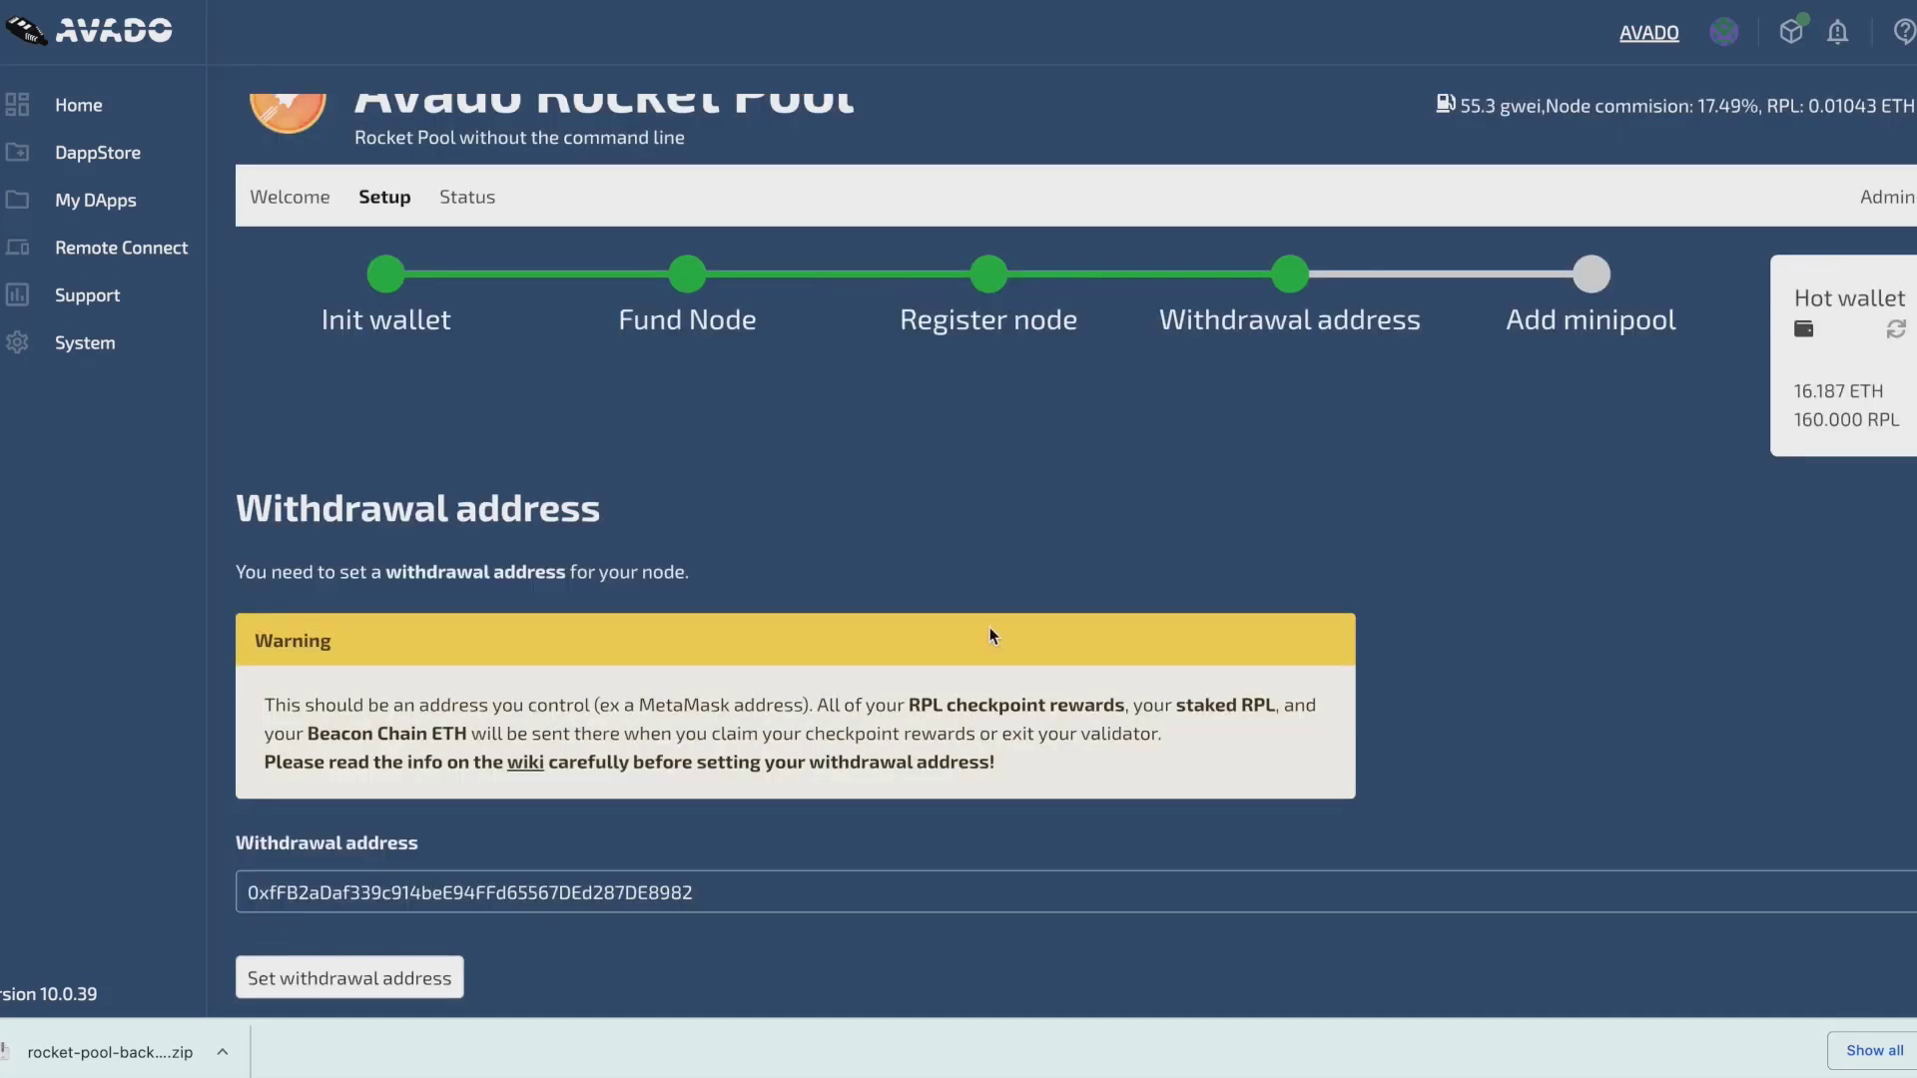
scroll(991, 635, "down", 1)
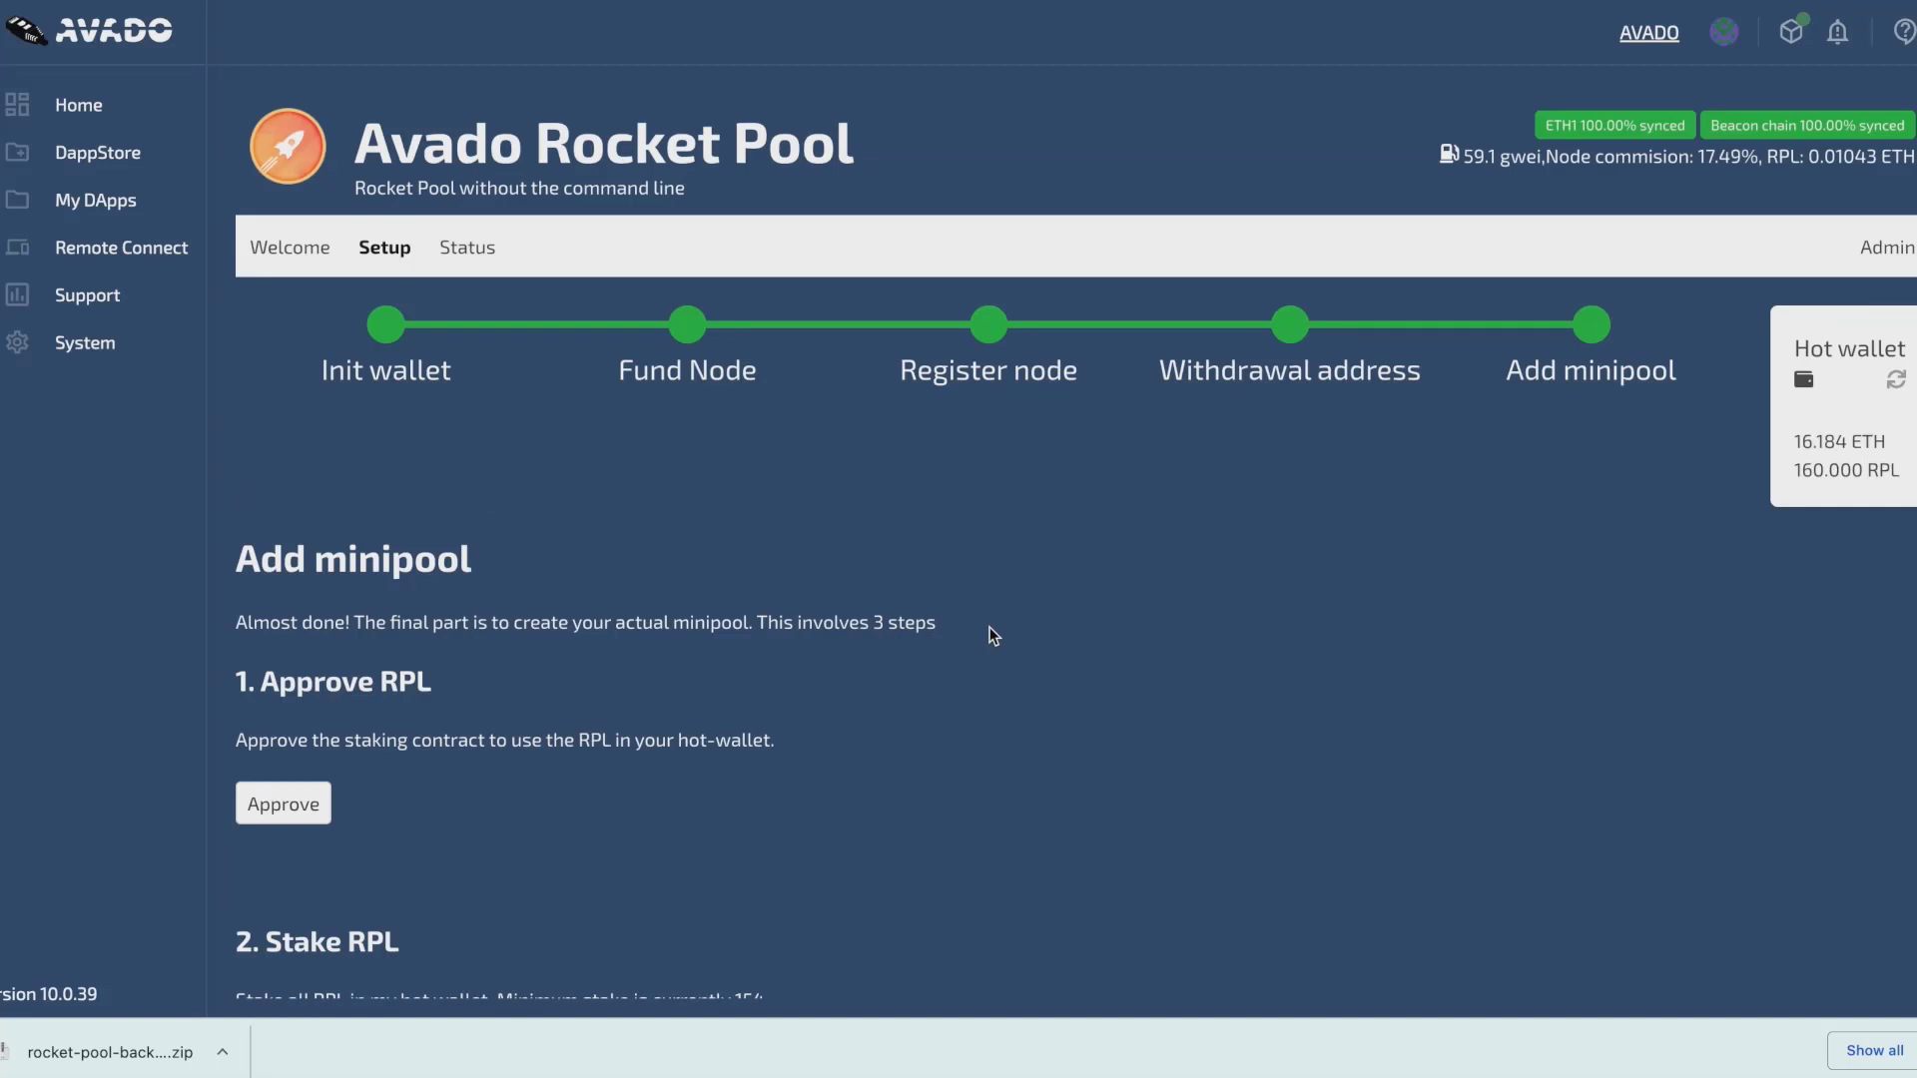
Step: Under '1. Approve RPL', approve the staking contract to spend all the hot wallet's RPL
scroll(987, 643, "down", 2)
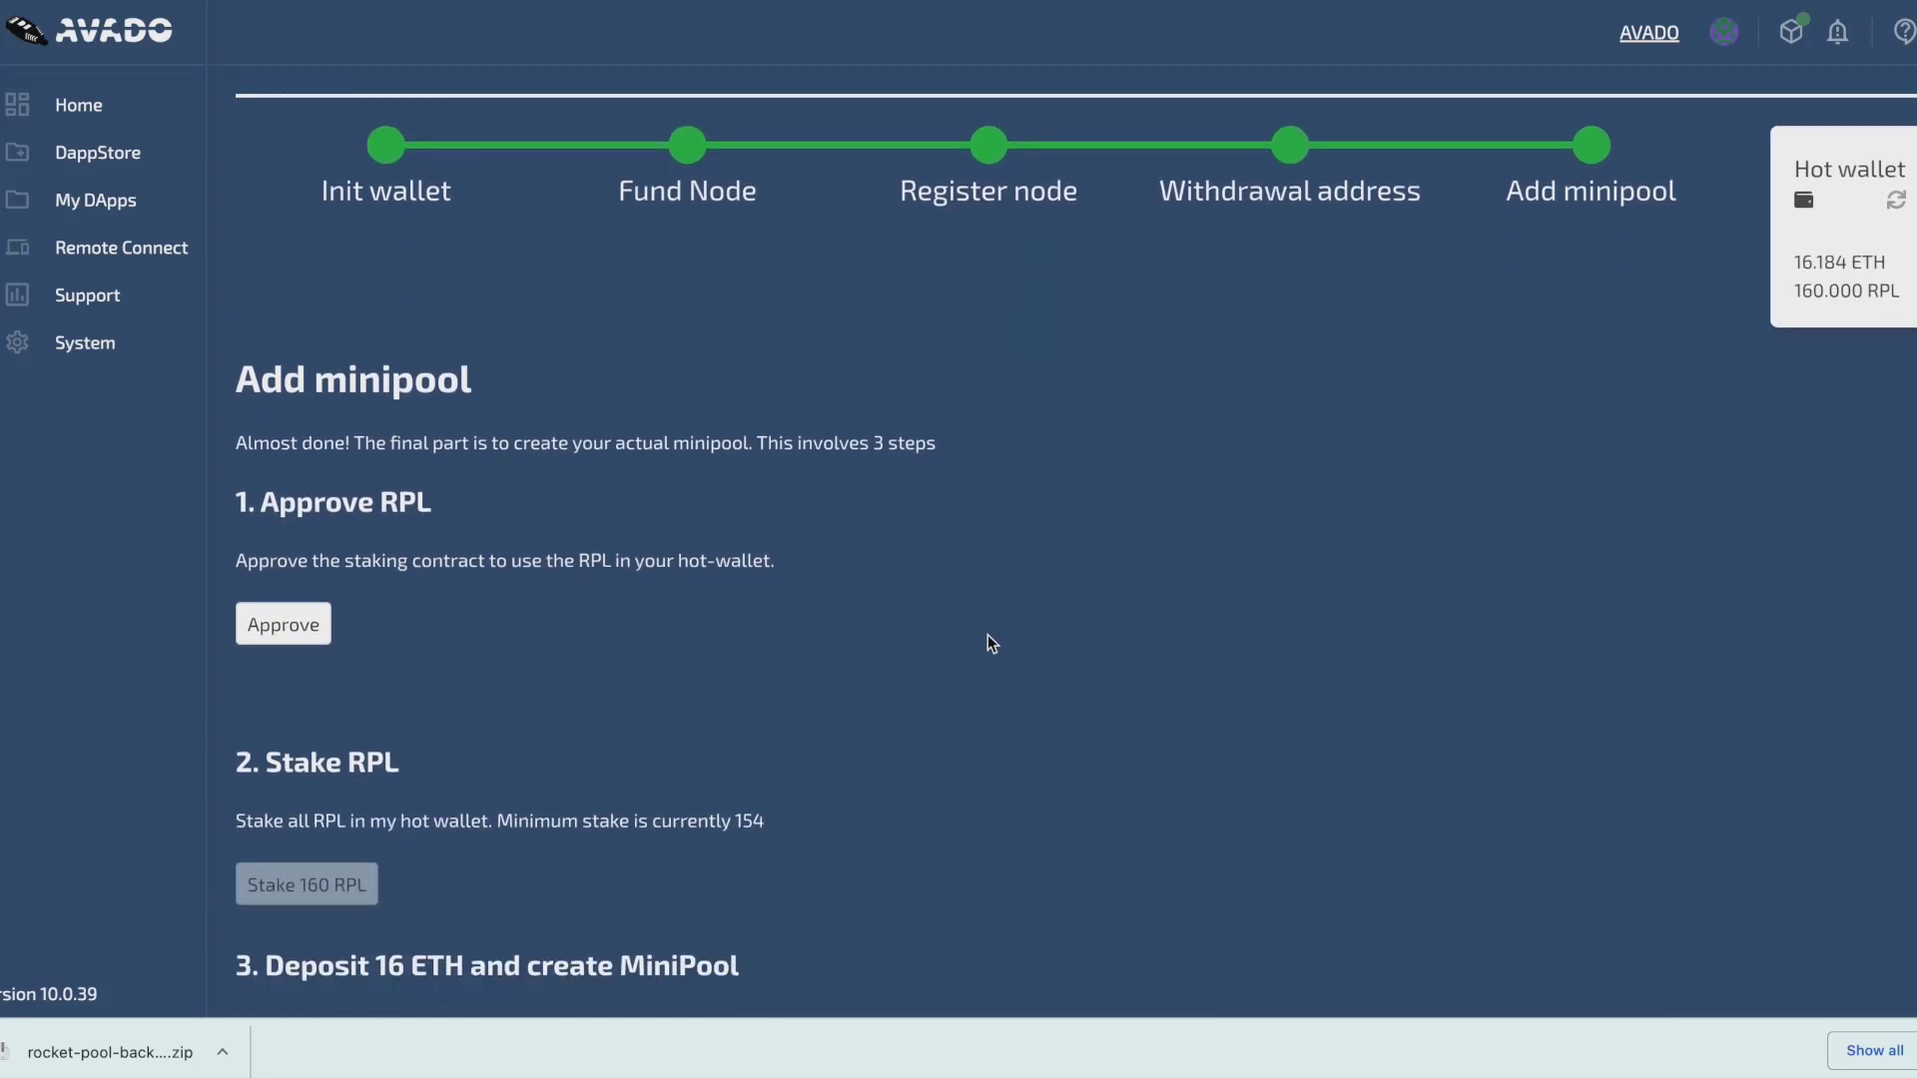
scroll(835, 518, "down", 1)
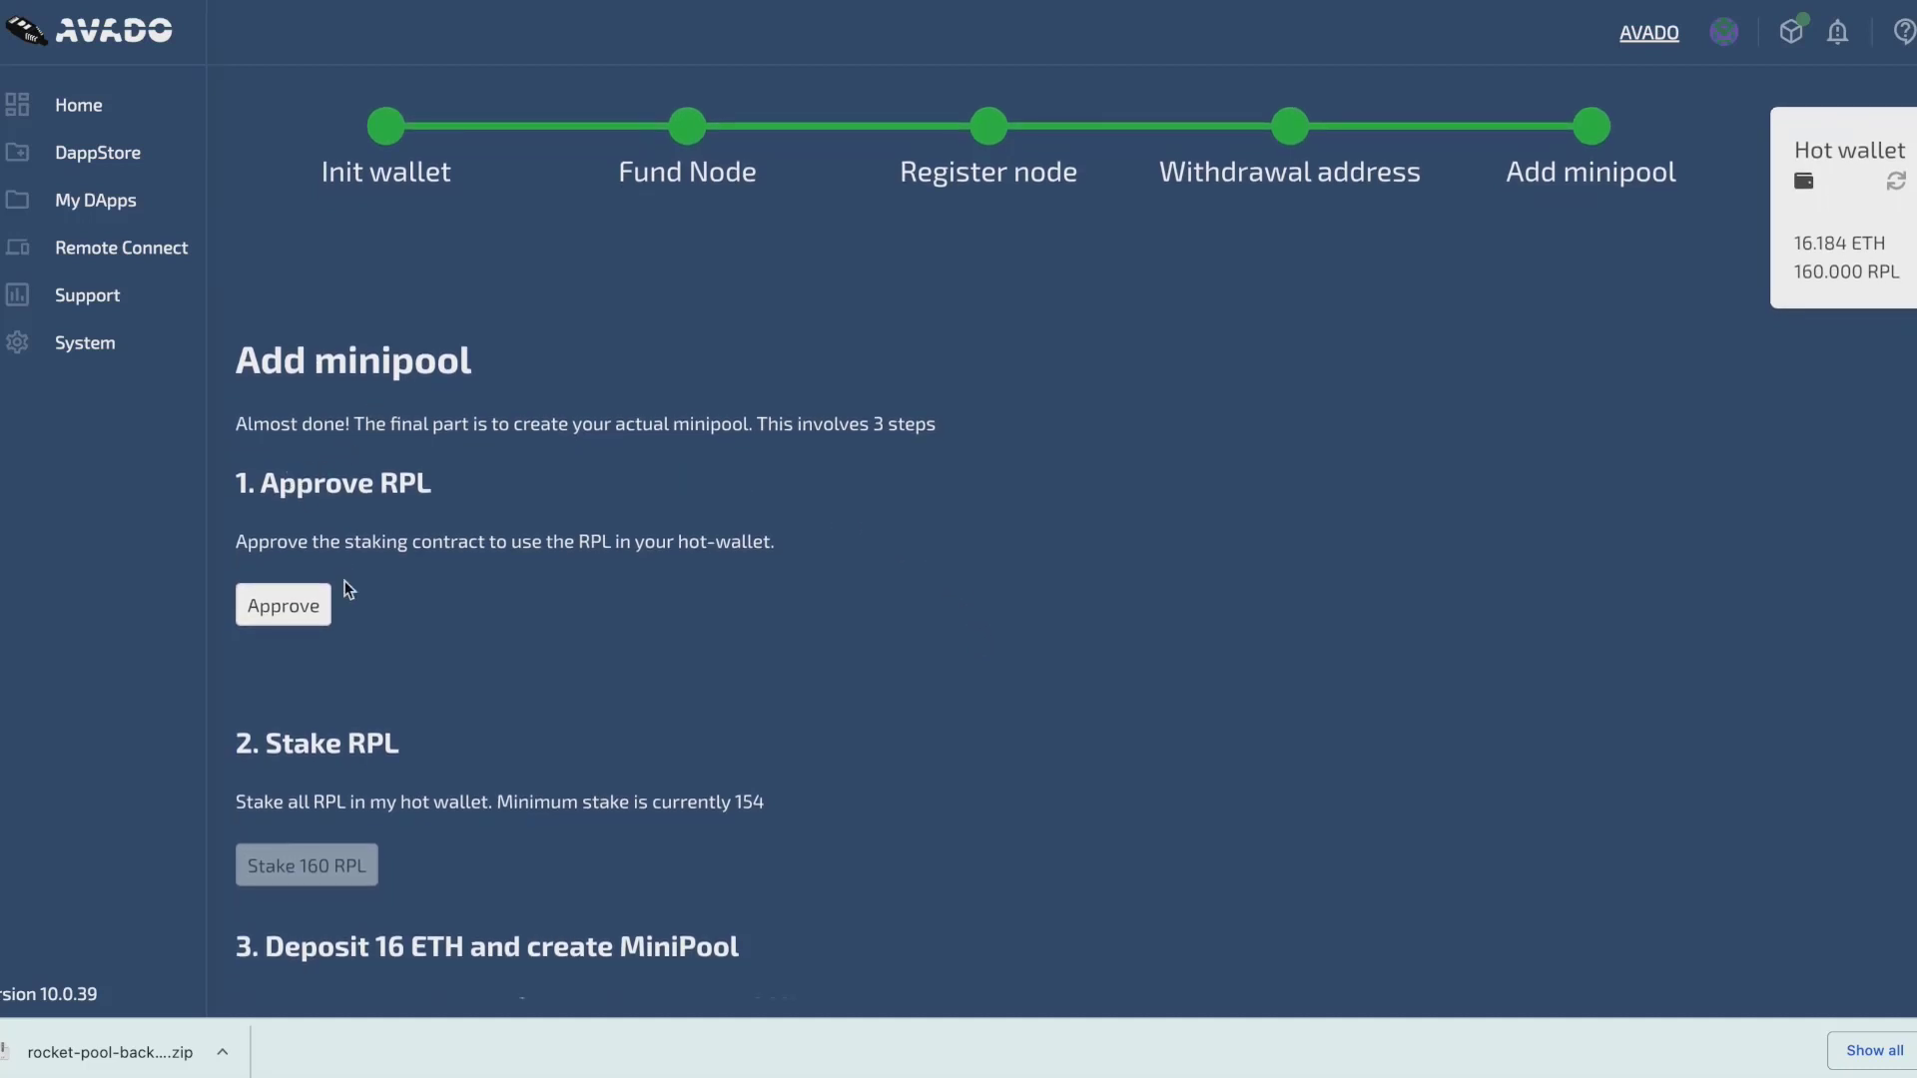
scroll(563, 831, "down", 2)
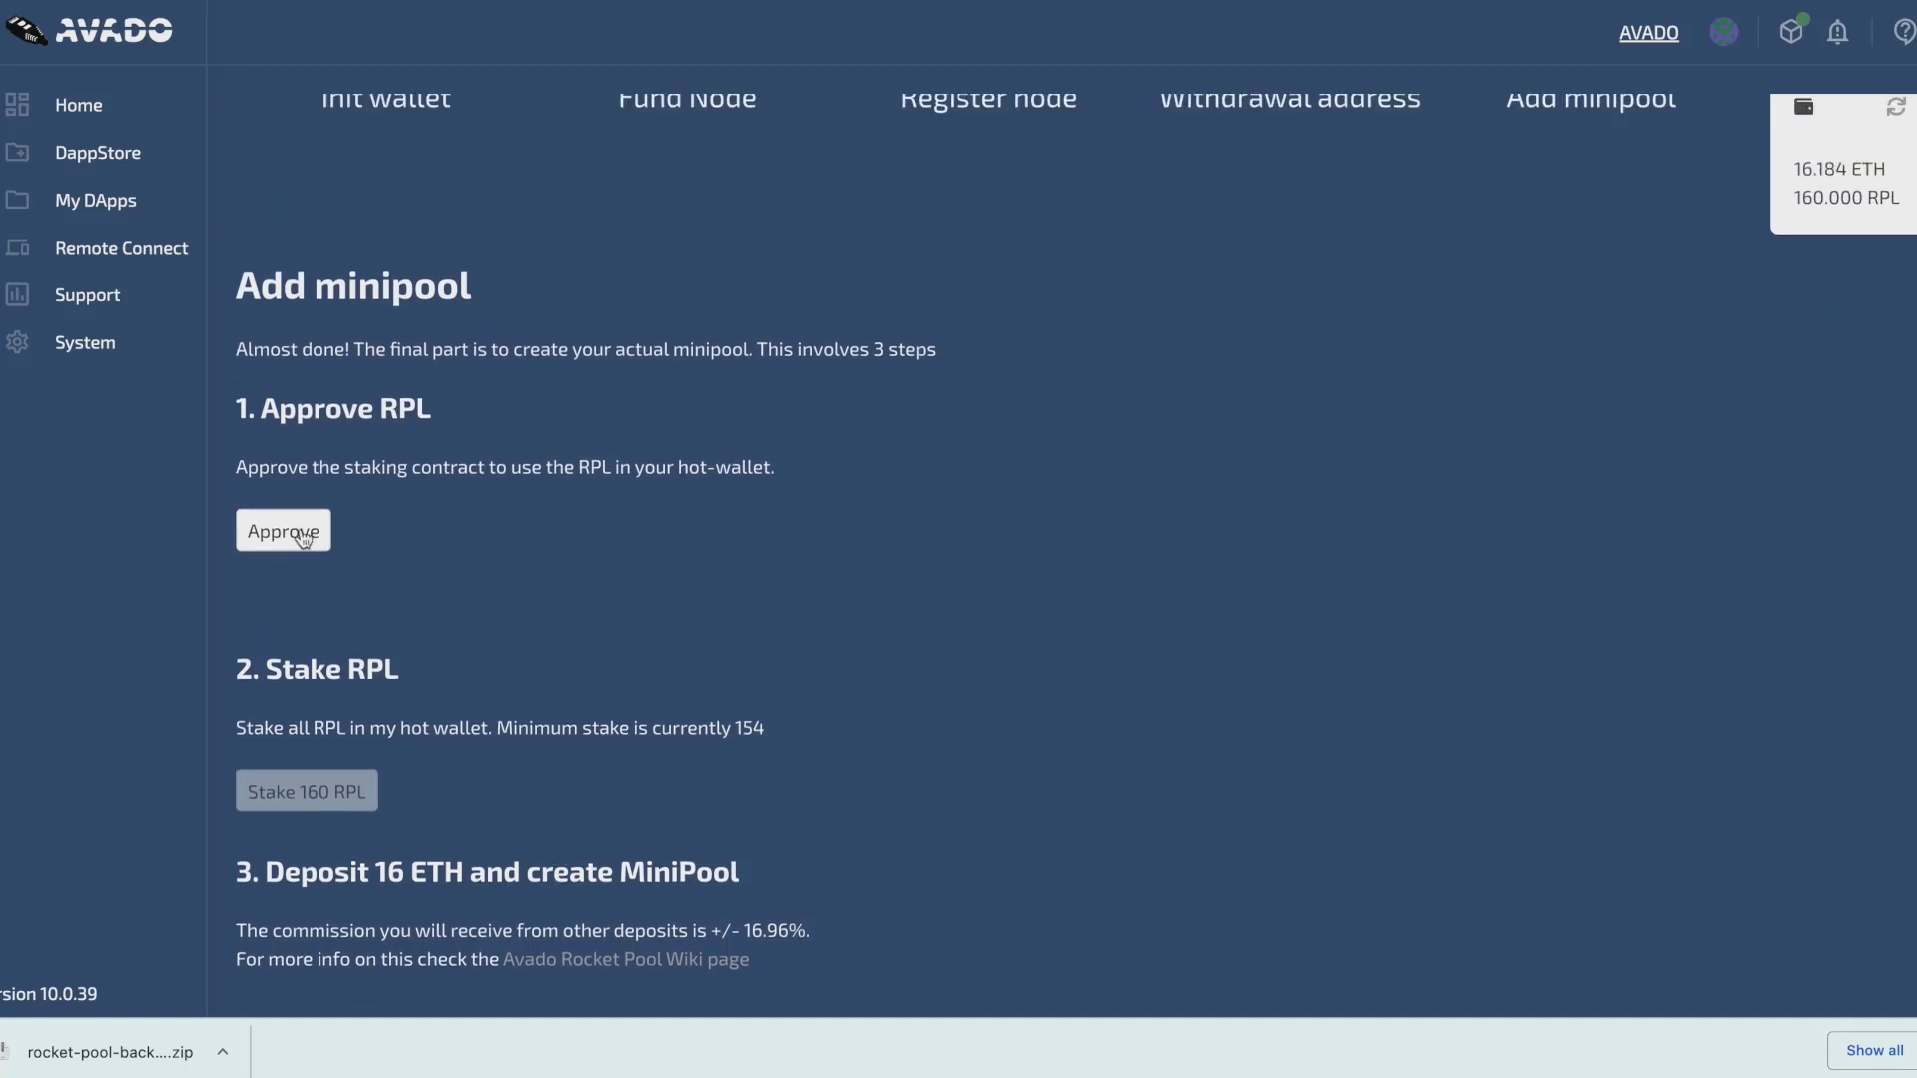
left_click(294, 534)
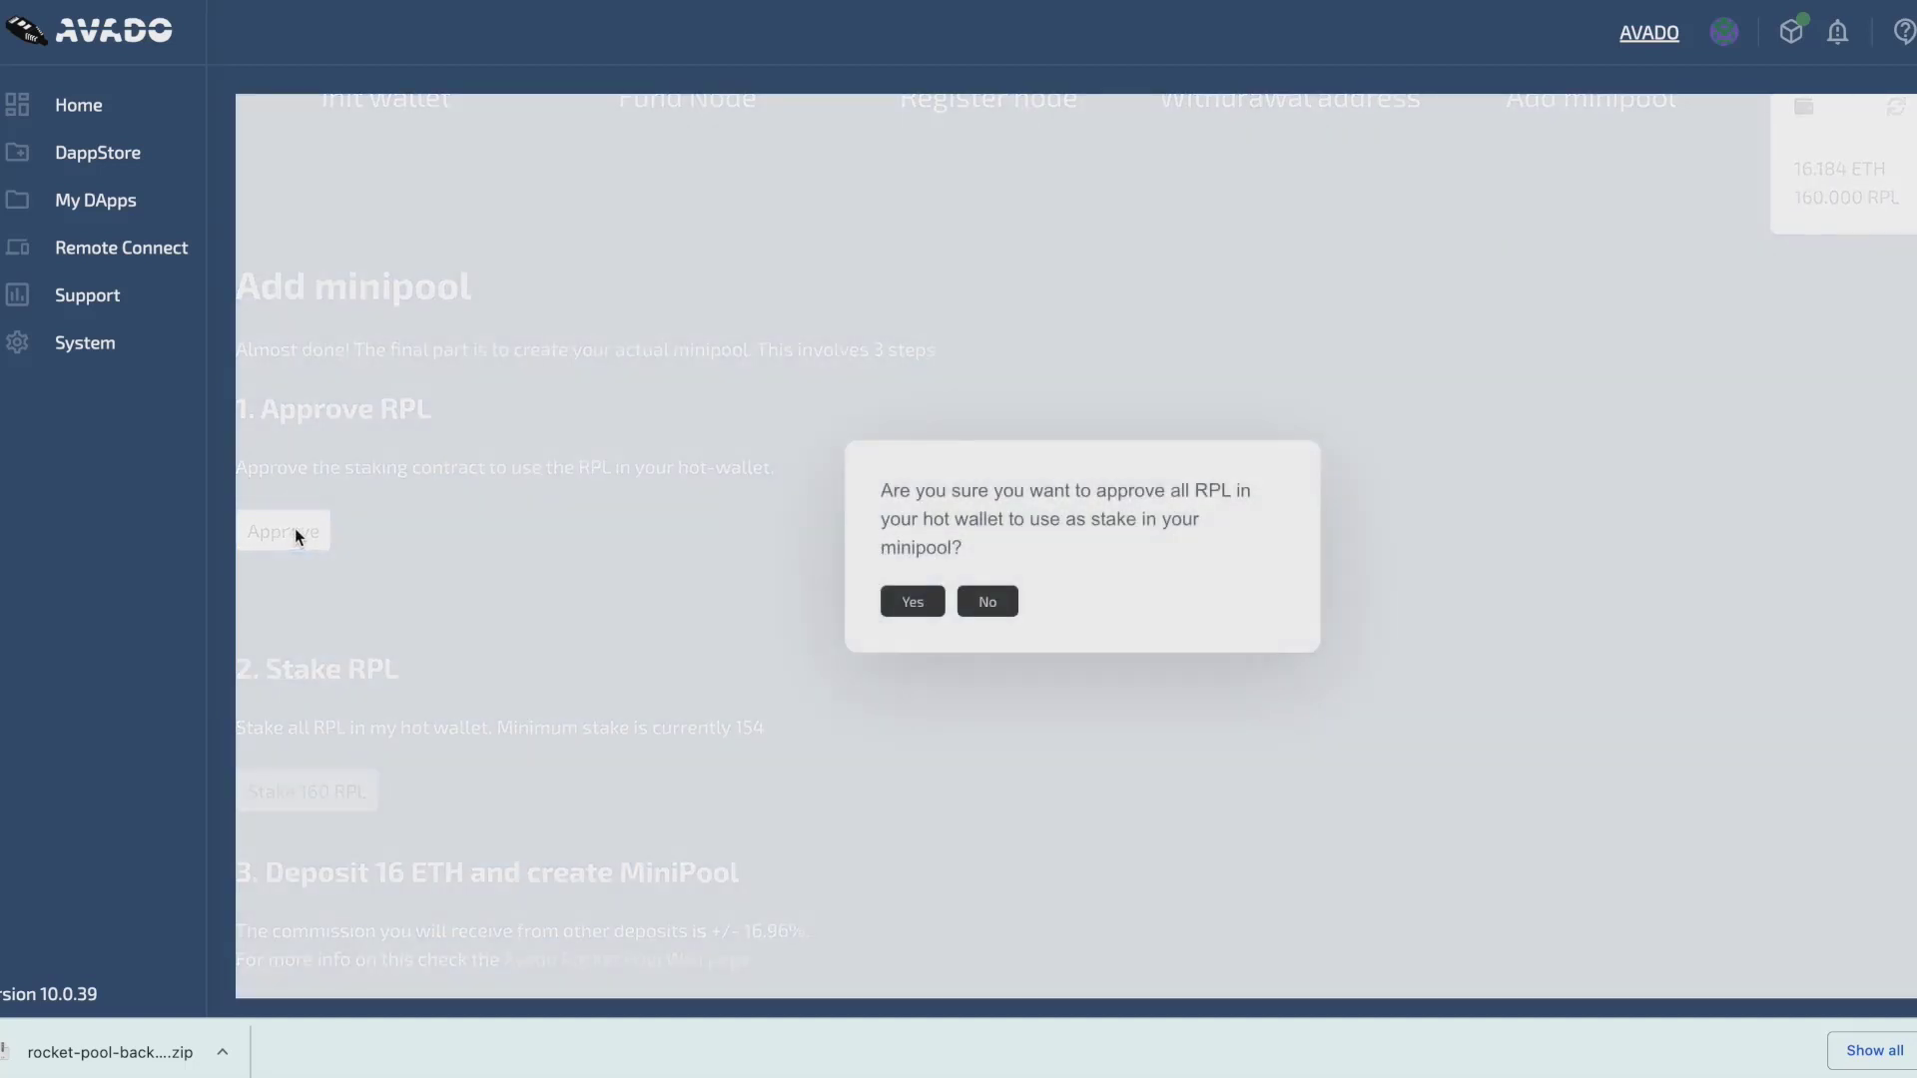
left_click(910, 604)
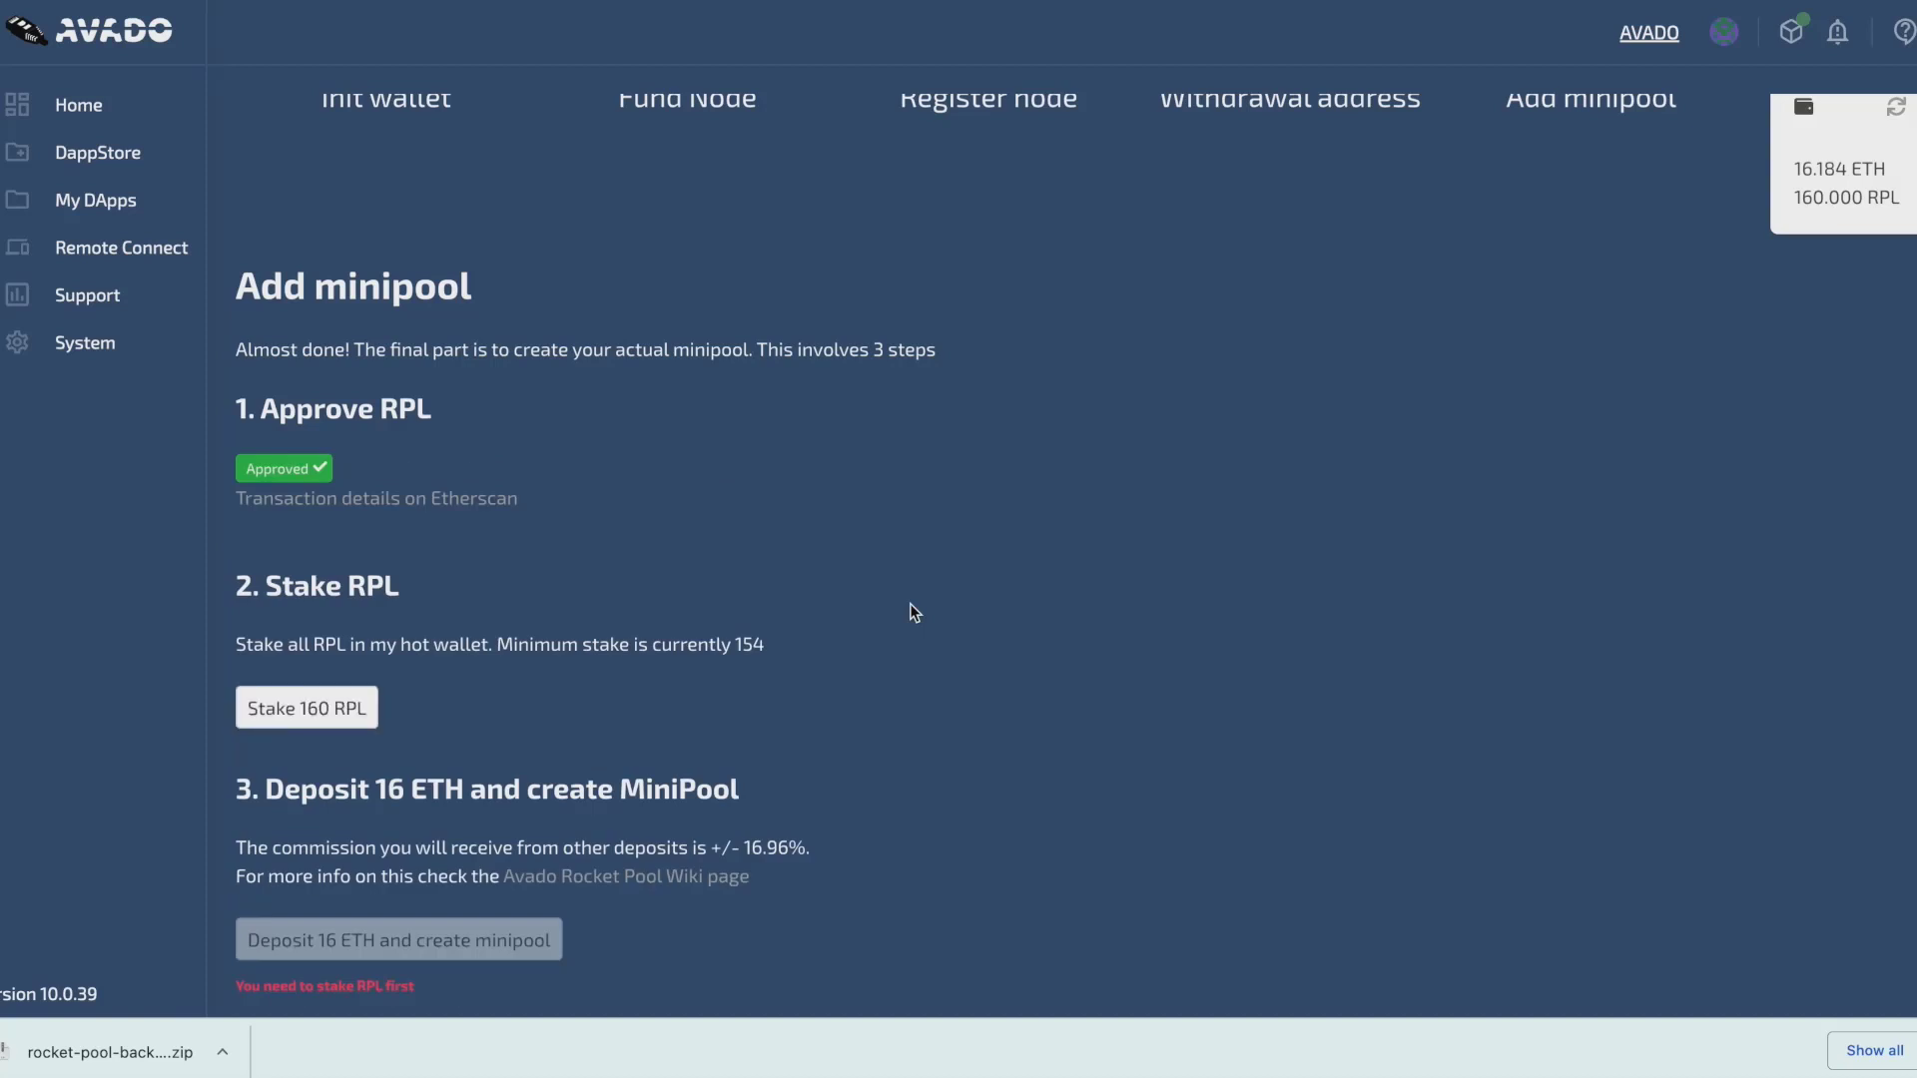
Step: Stake 160 RPL from the hot wallet and confirm, leaving 0 RPL
left_click(315, 710)
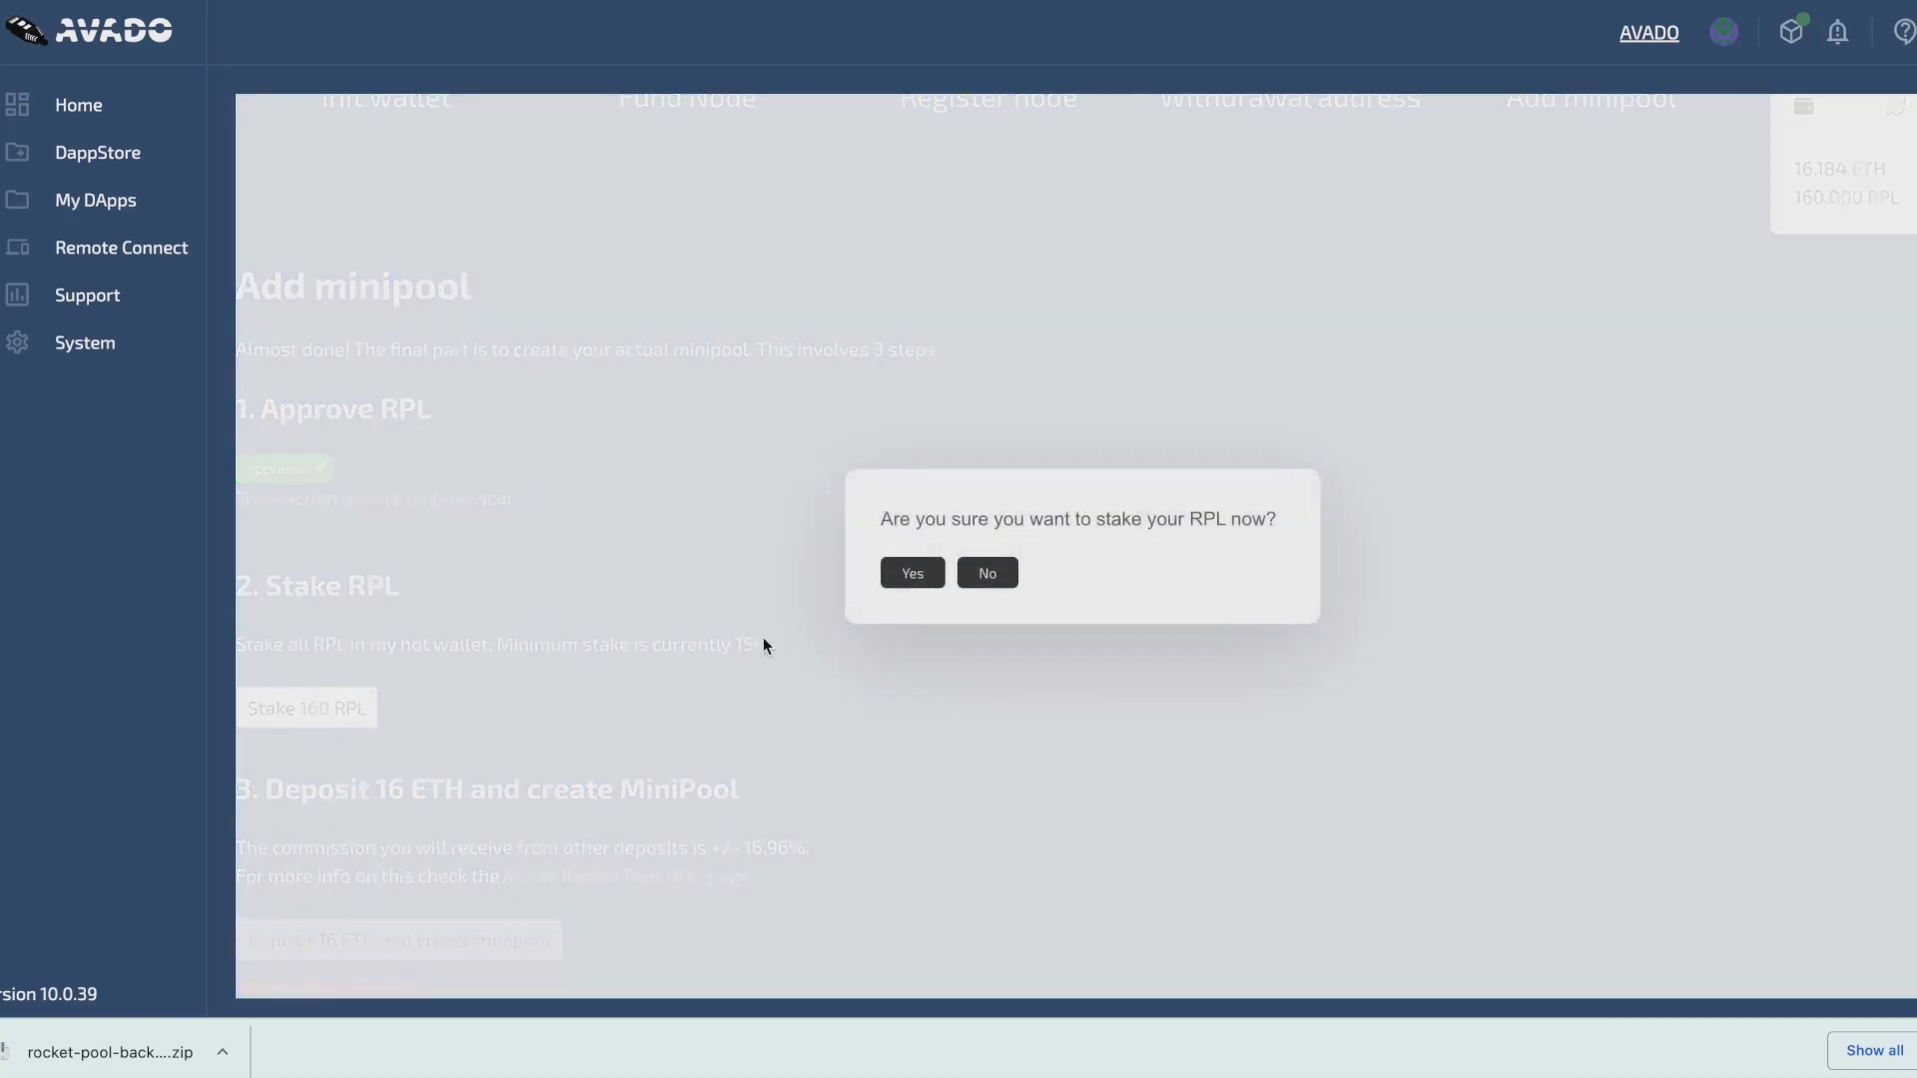
left_click(911, 577)
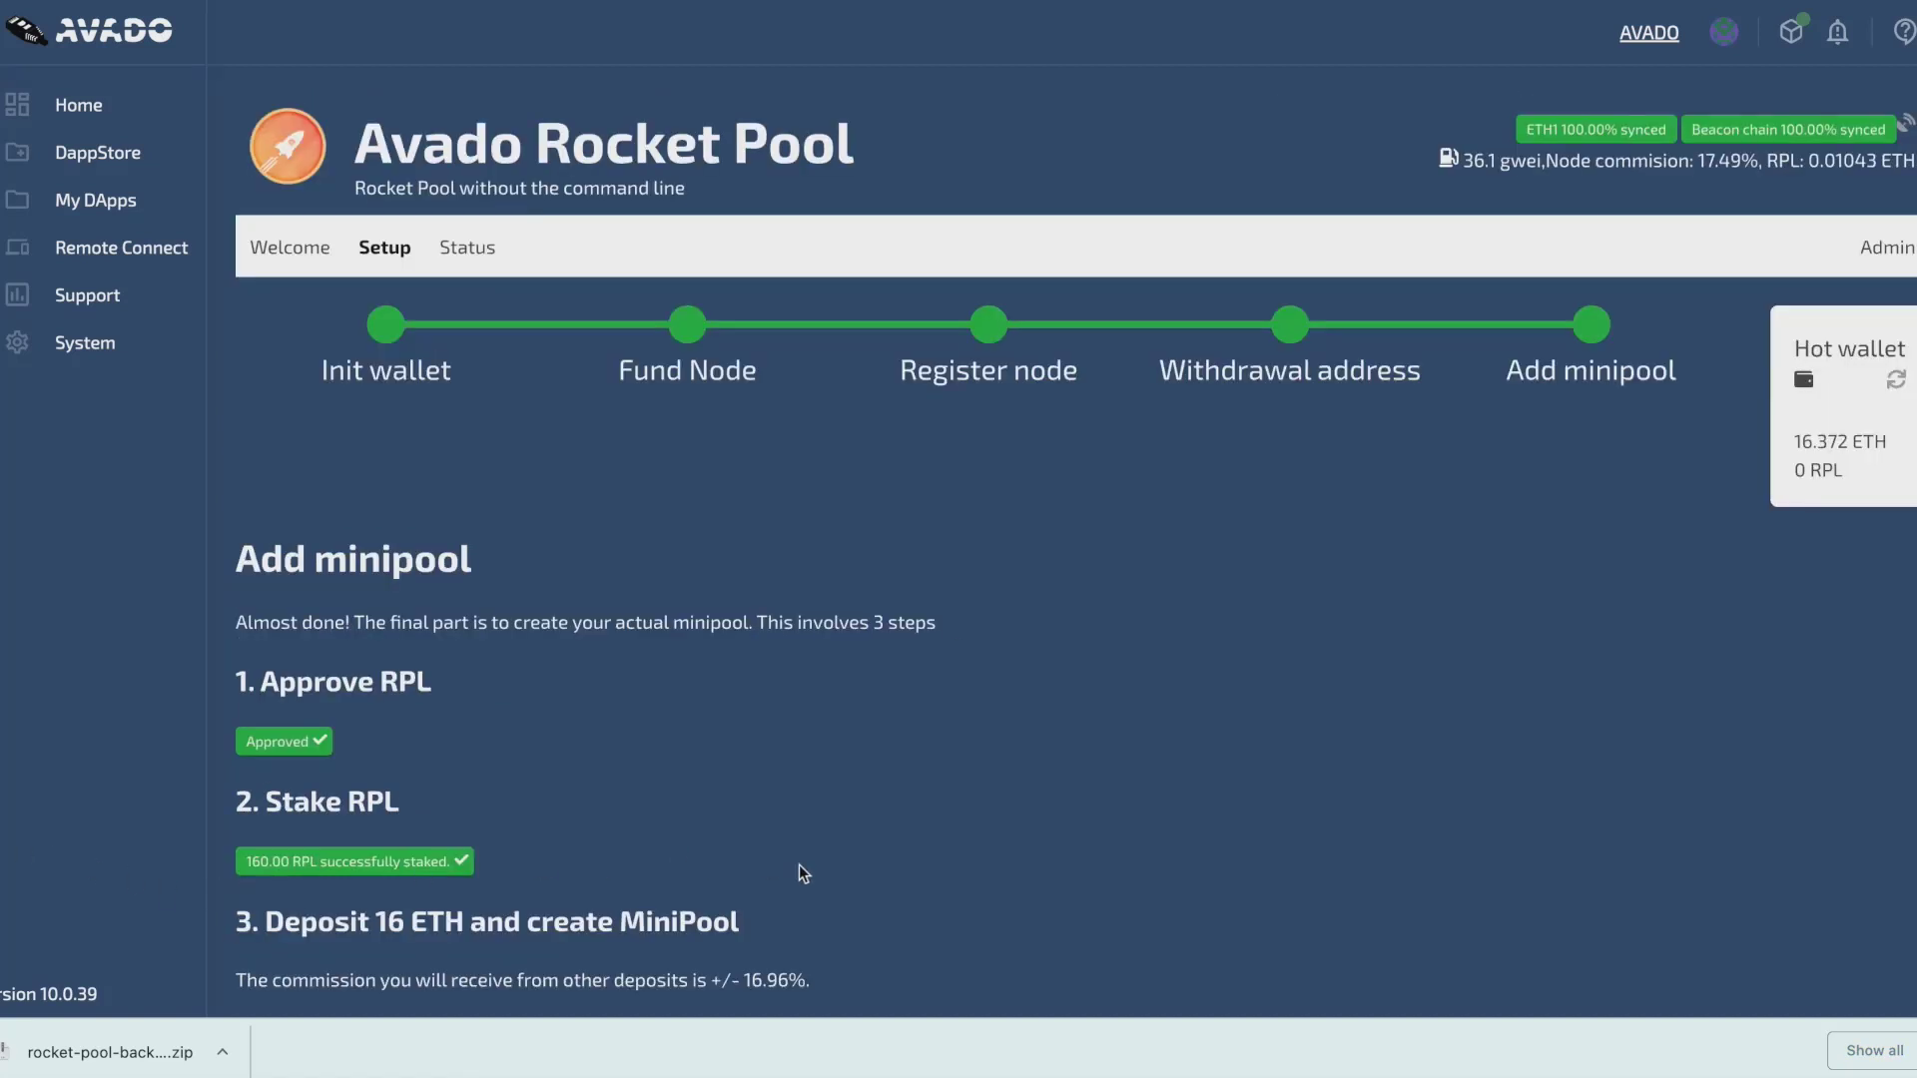
scroll(951, 881, "down", 3)
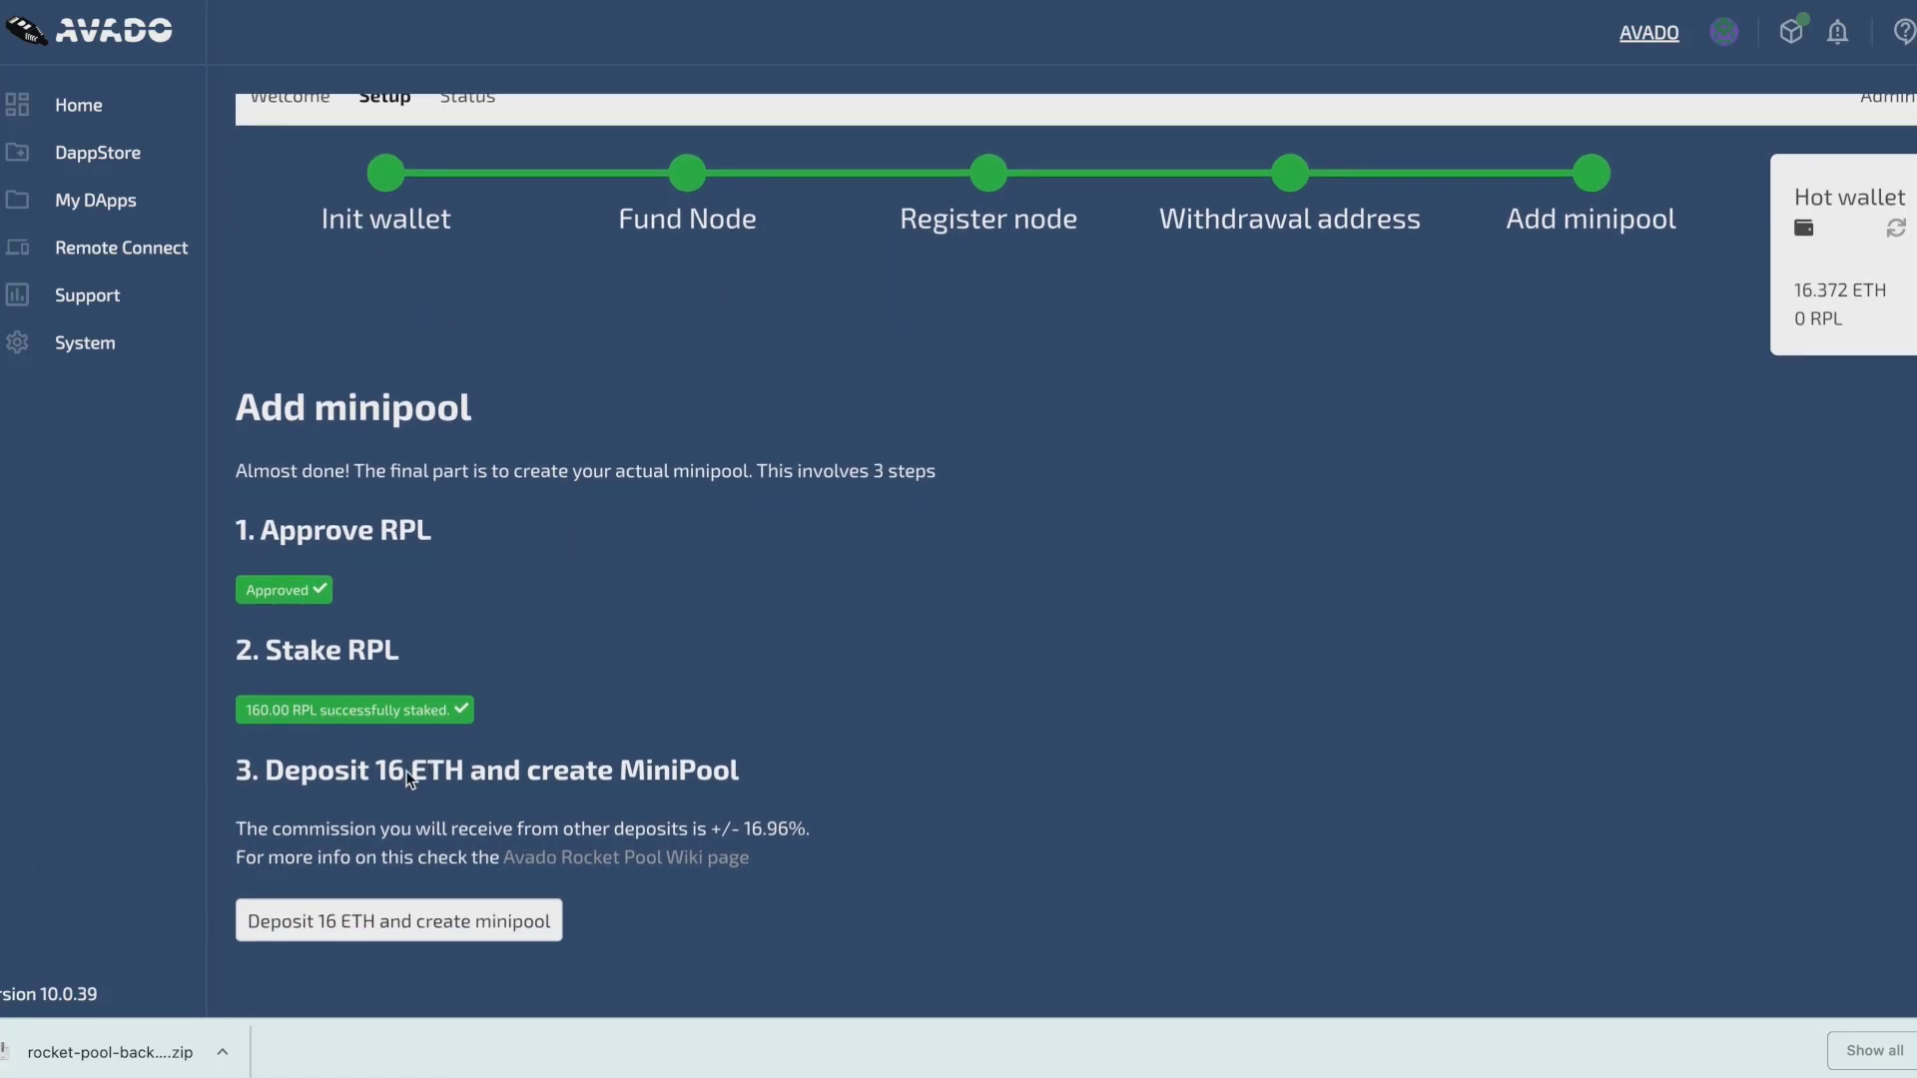
Step: Deposit 16 ETH to create the minipool, then scroll down to the Download backup panel
left_click(423, 926)
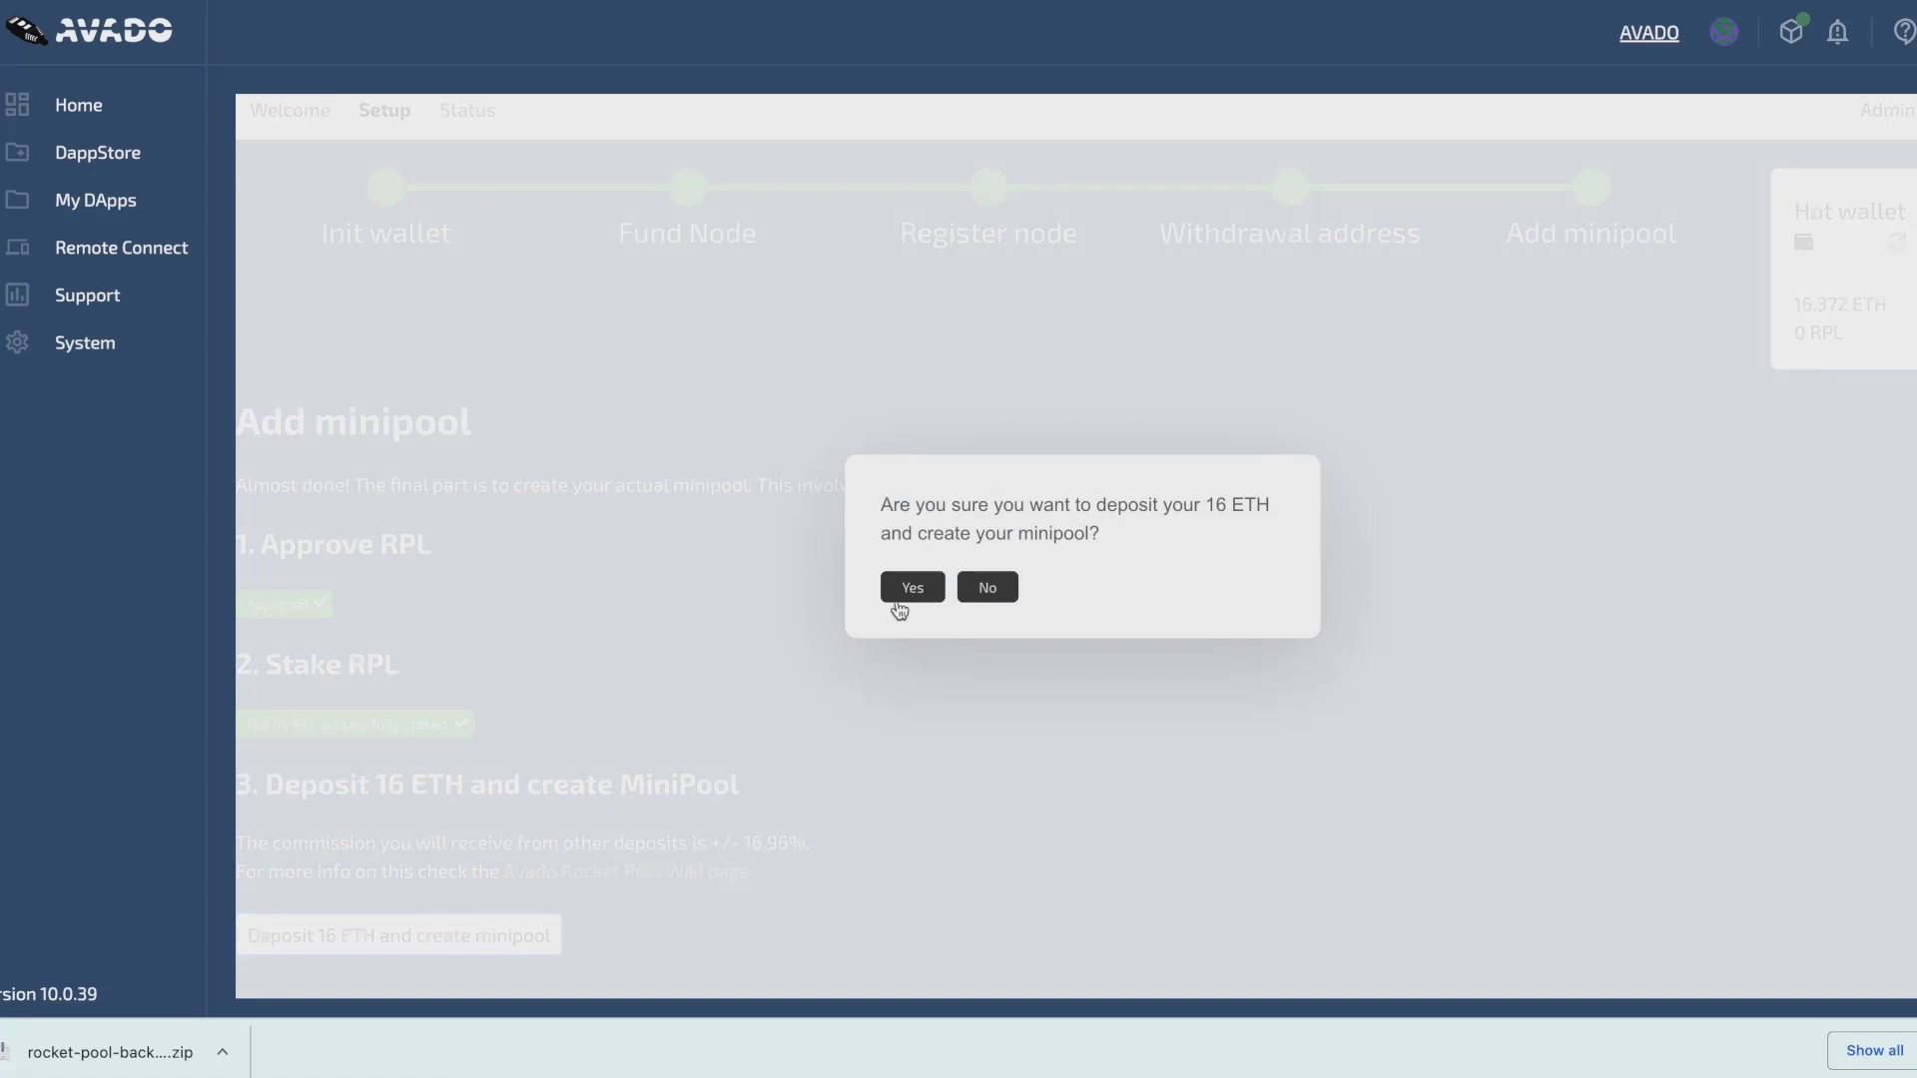
left_click(909, 588)
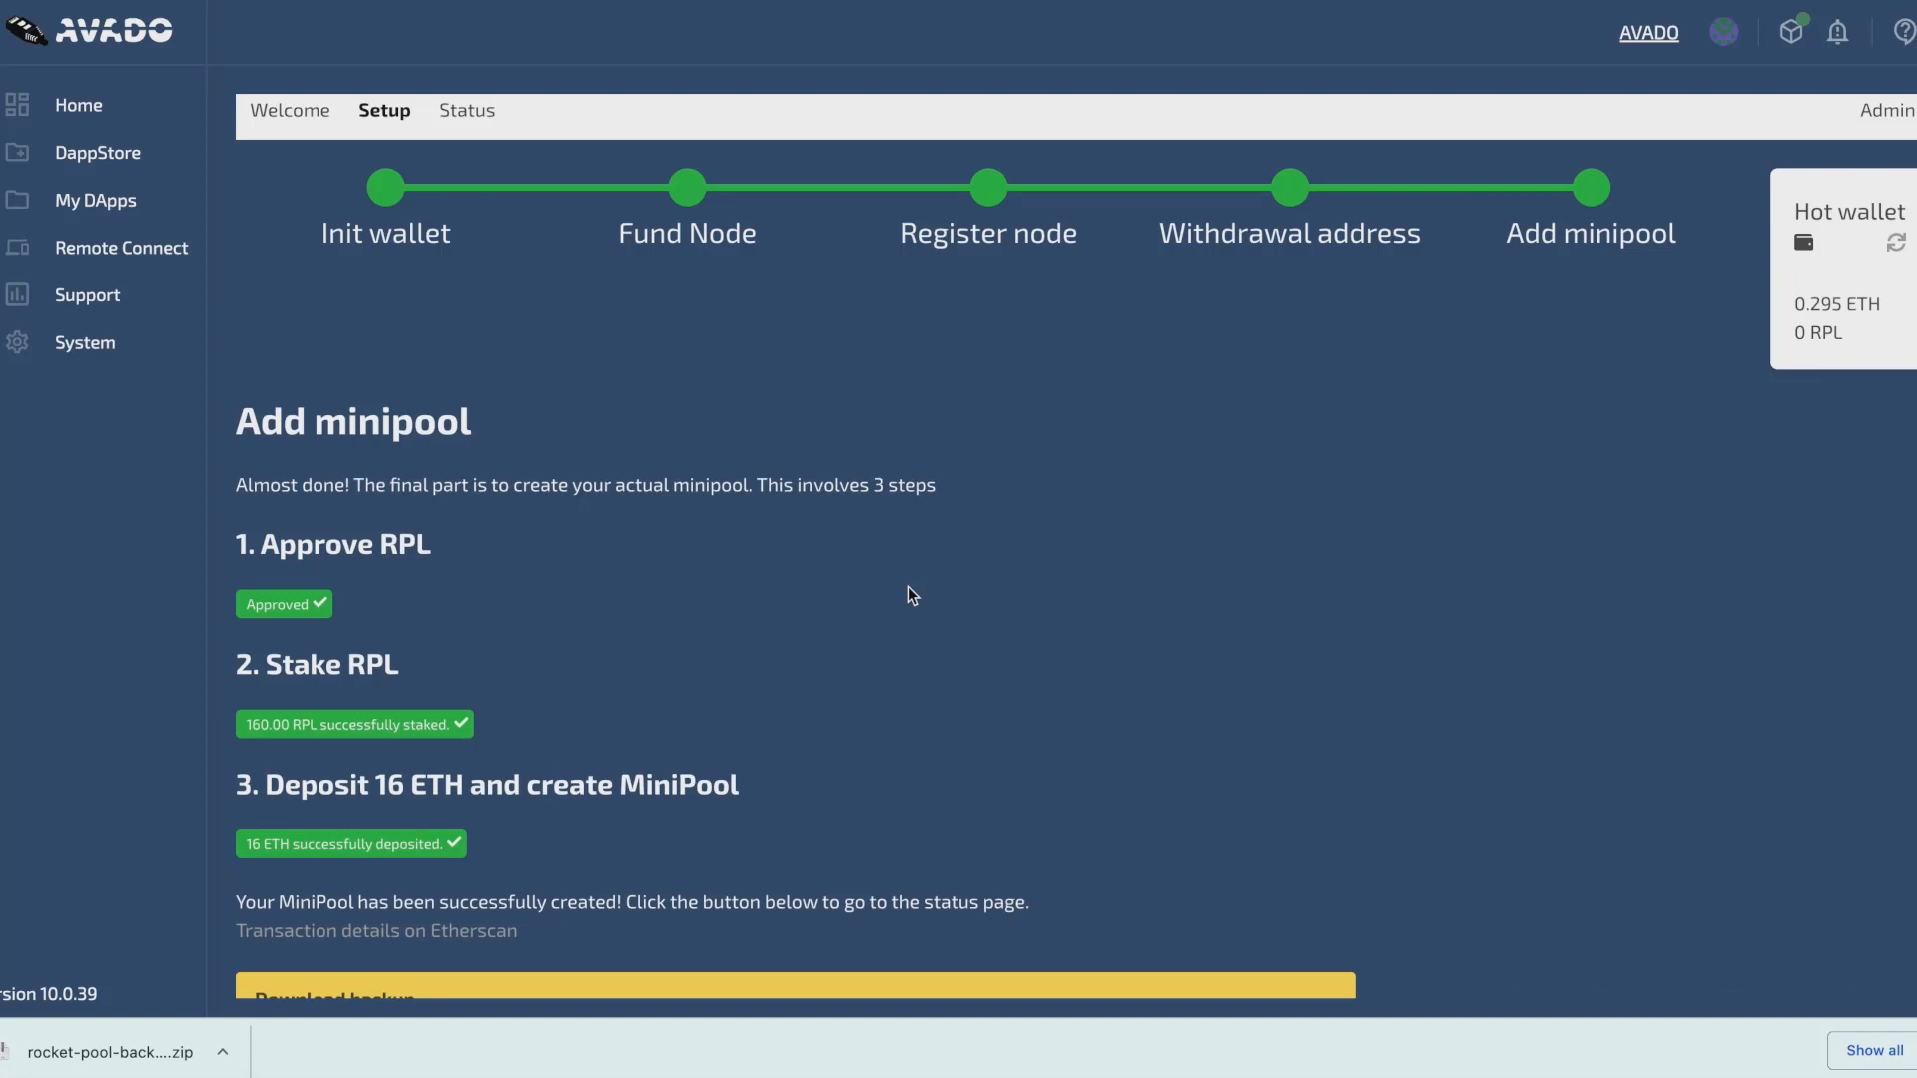
scroll(908, 585, "down", 2)
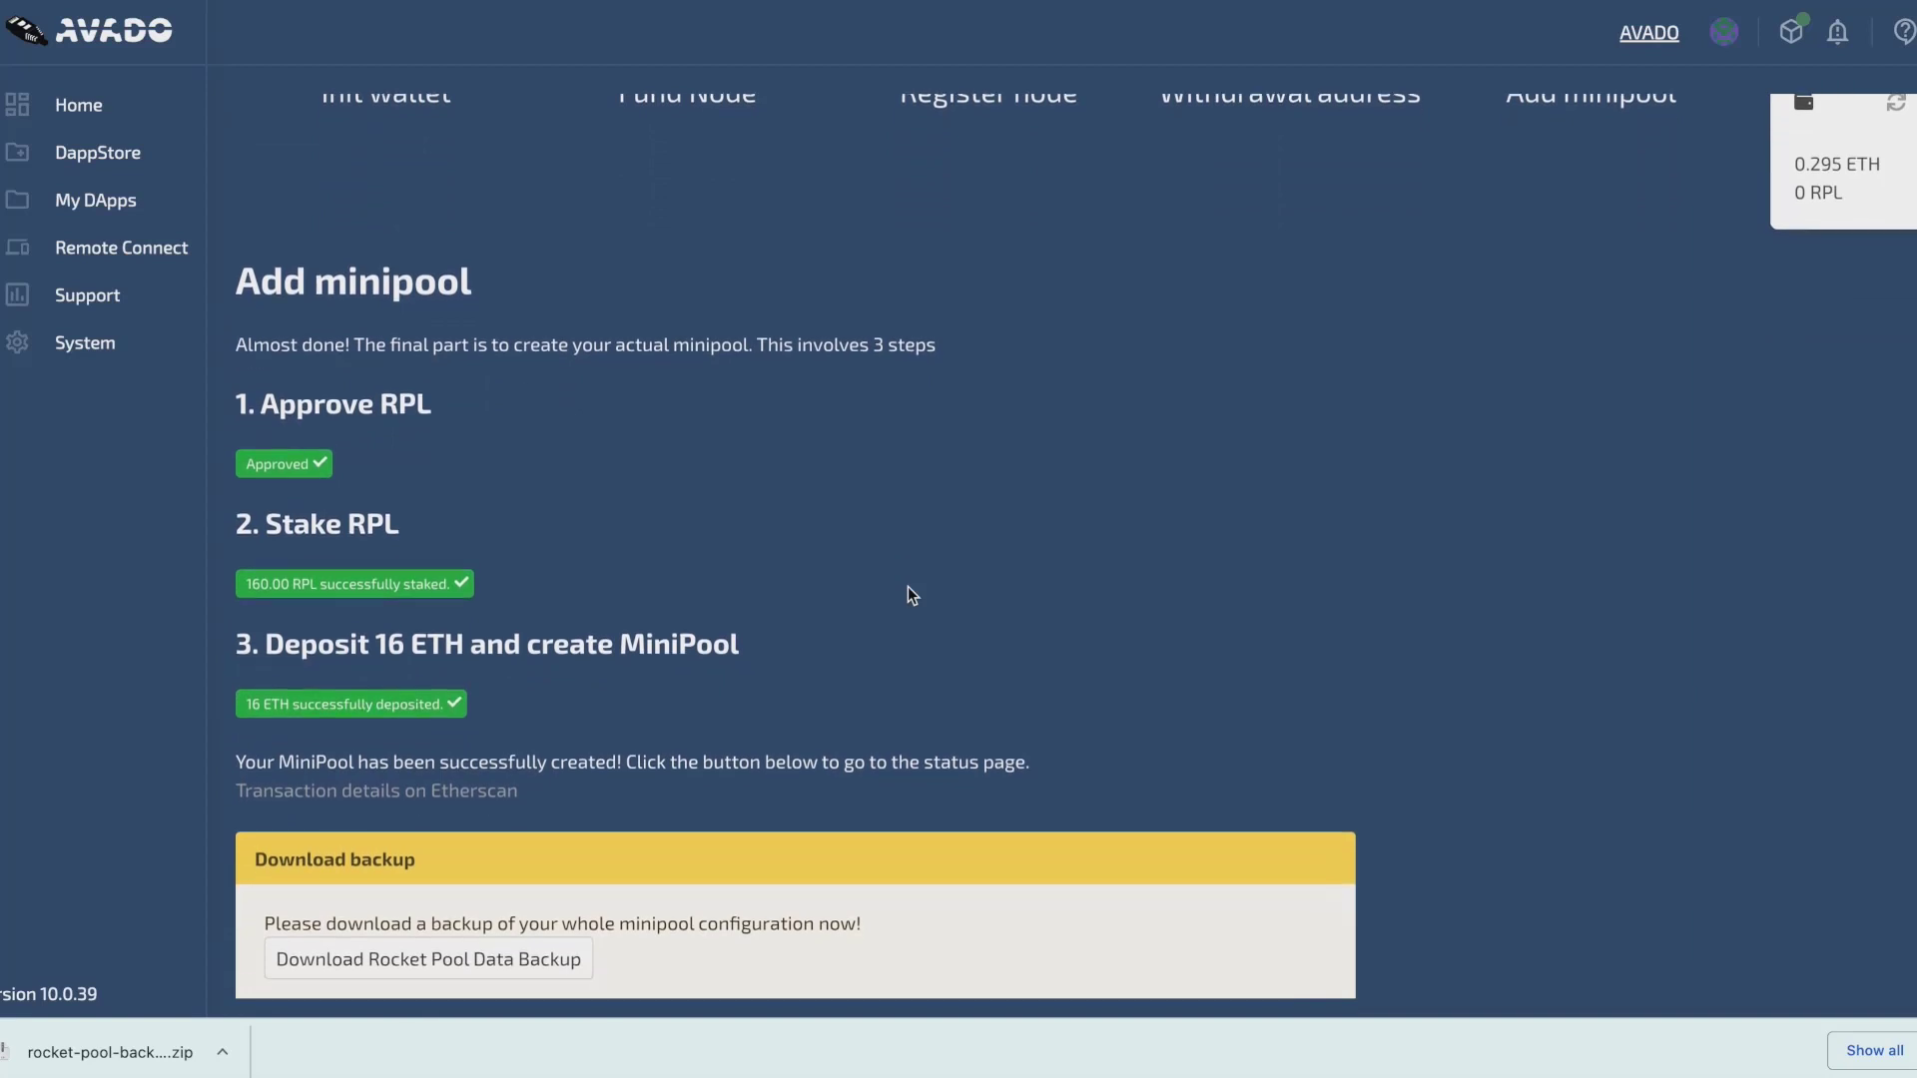
scroll(907, 587, "down", 2)
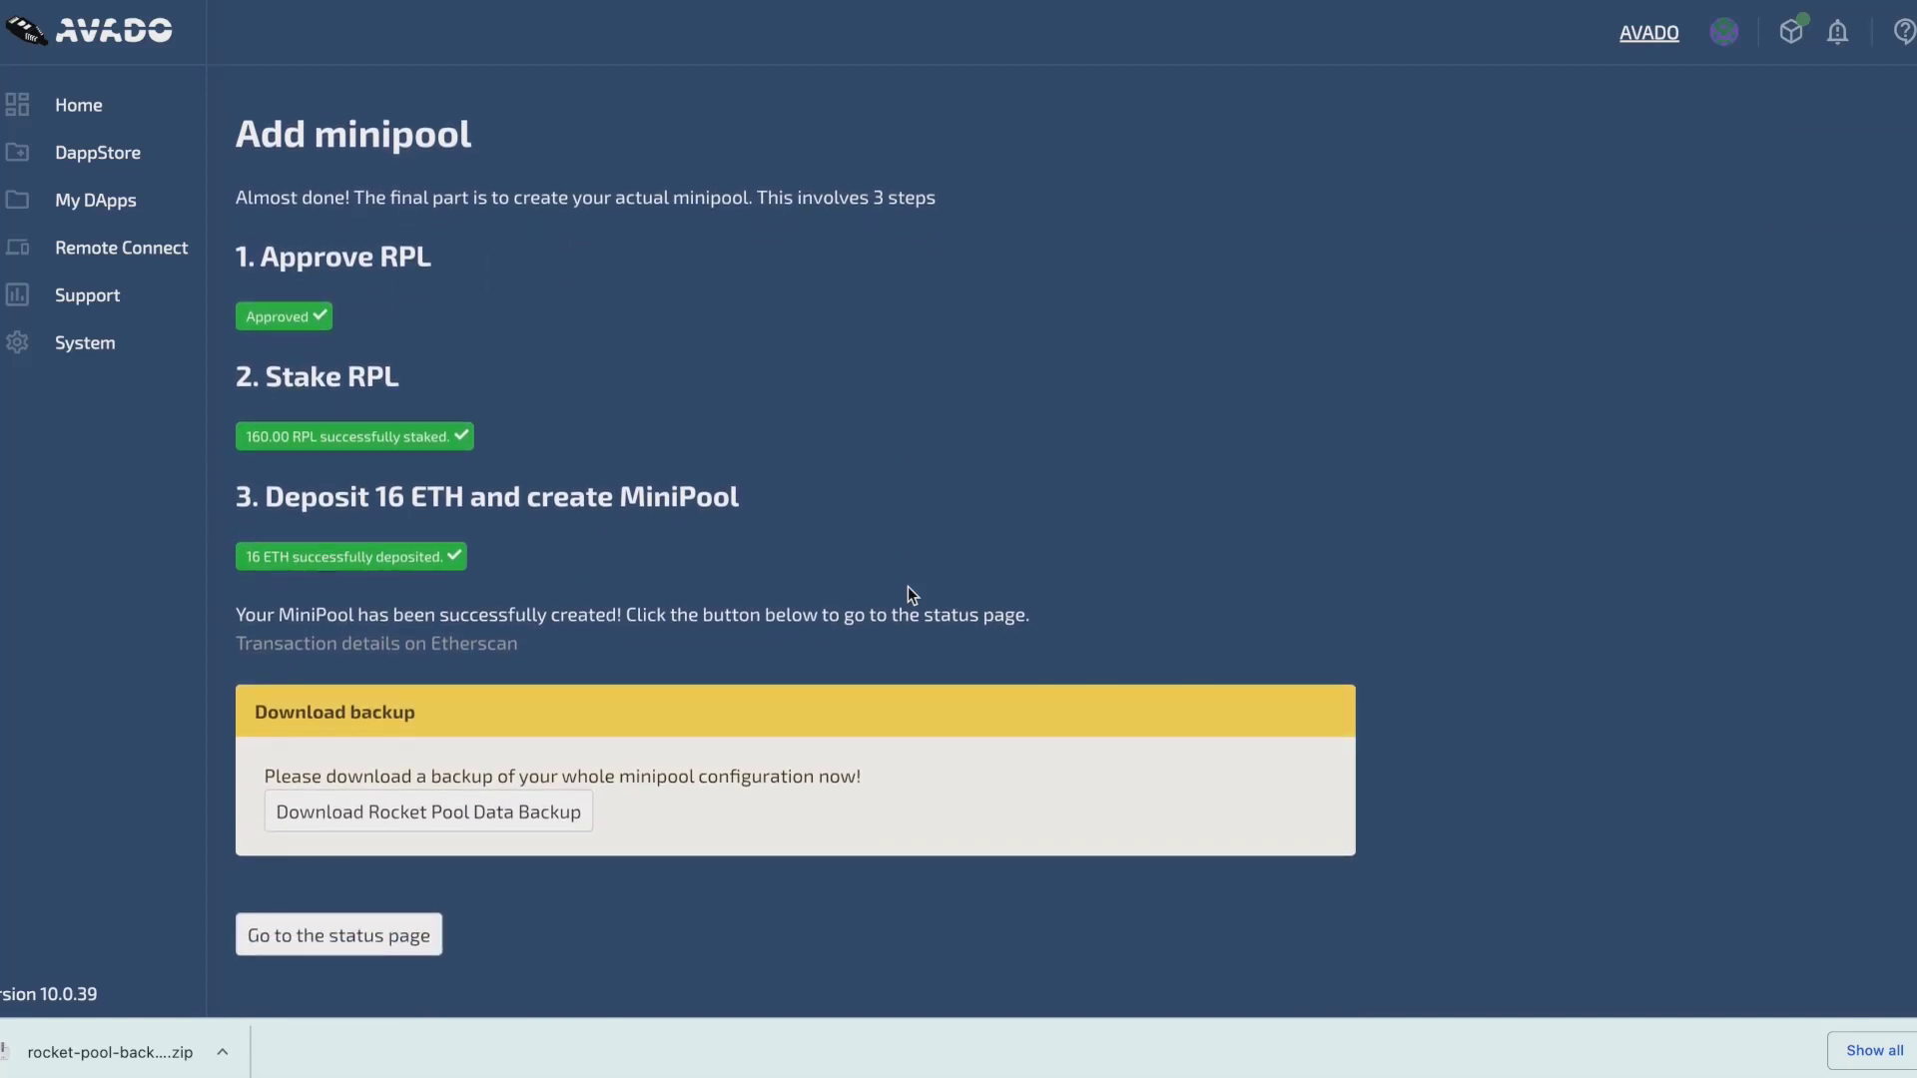
Step: Download the Rocket Pool data backup and save it into the mainnet-rocketpool folder
left_click(492, 815)
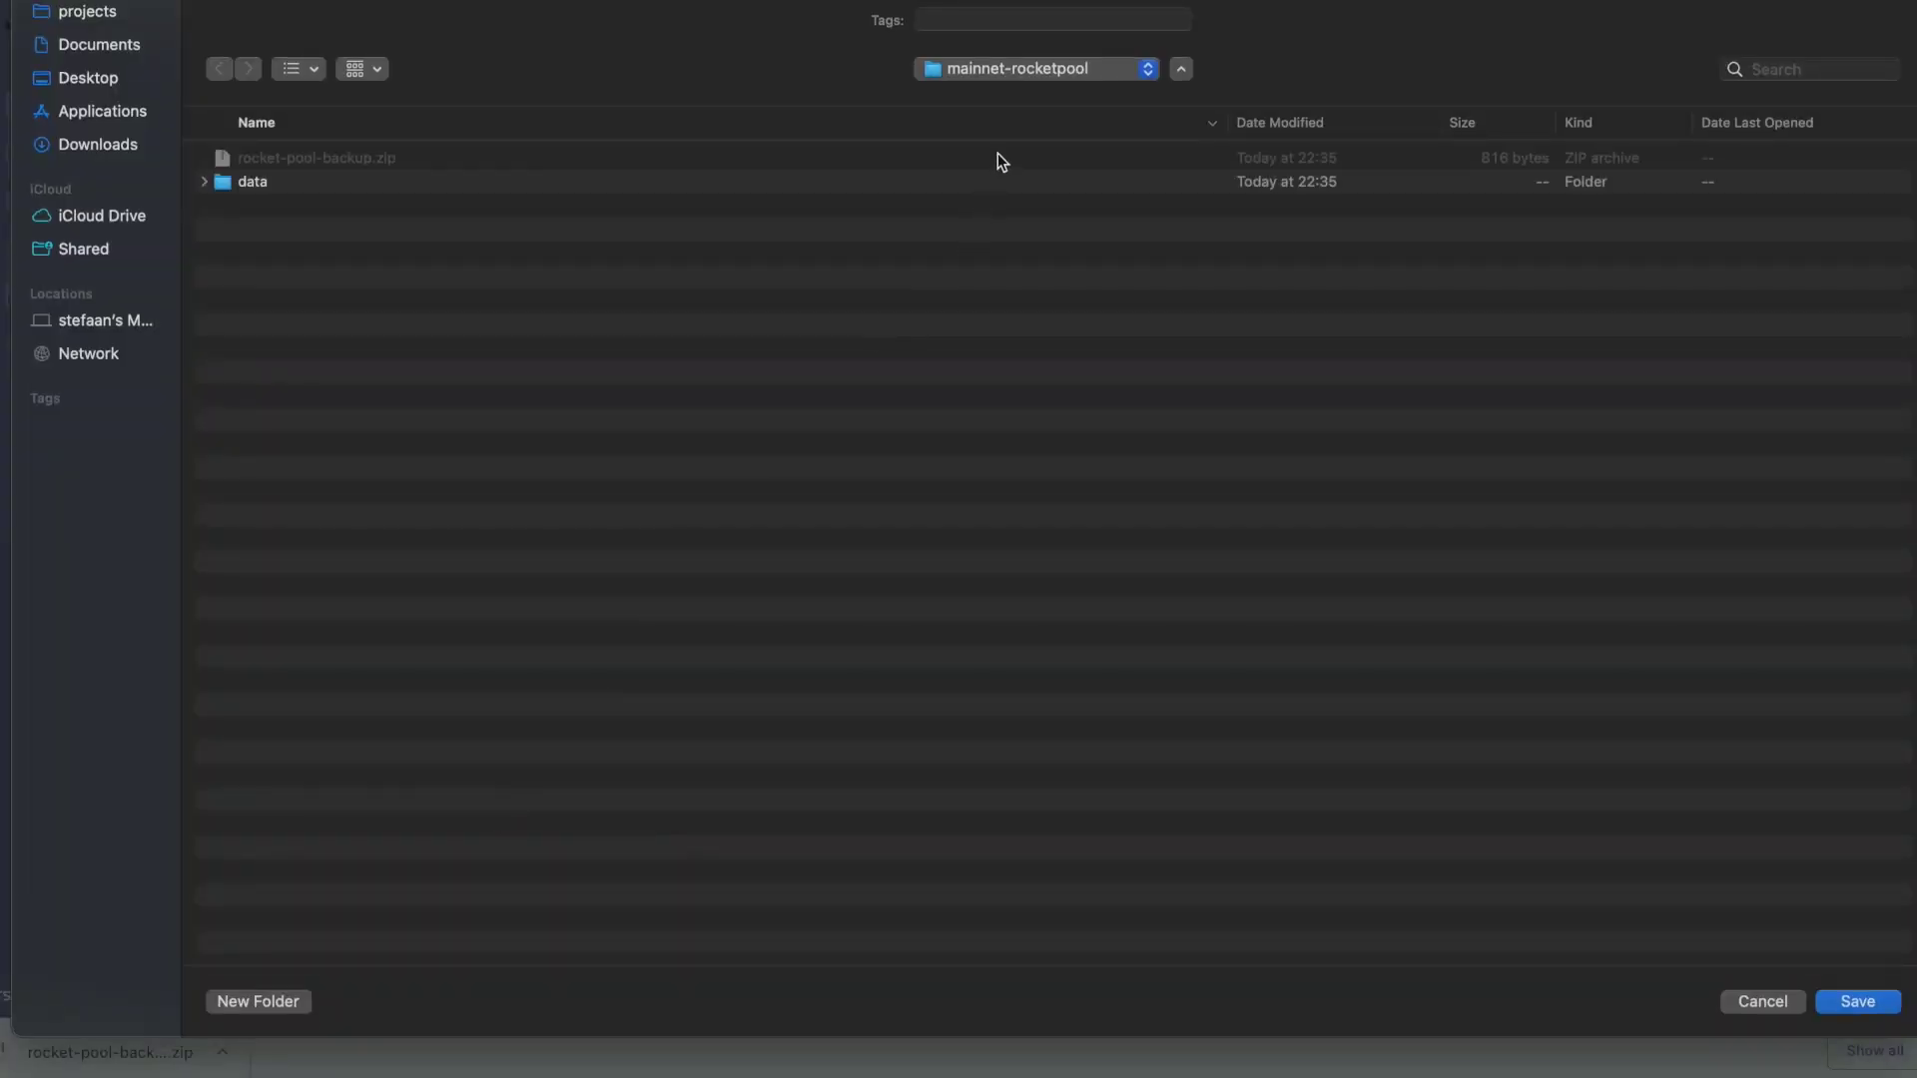
left_click(1849, 1001)
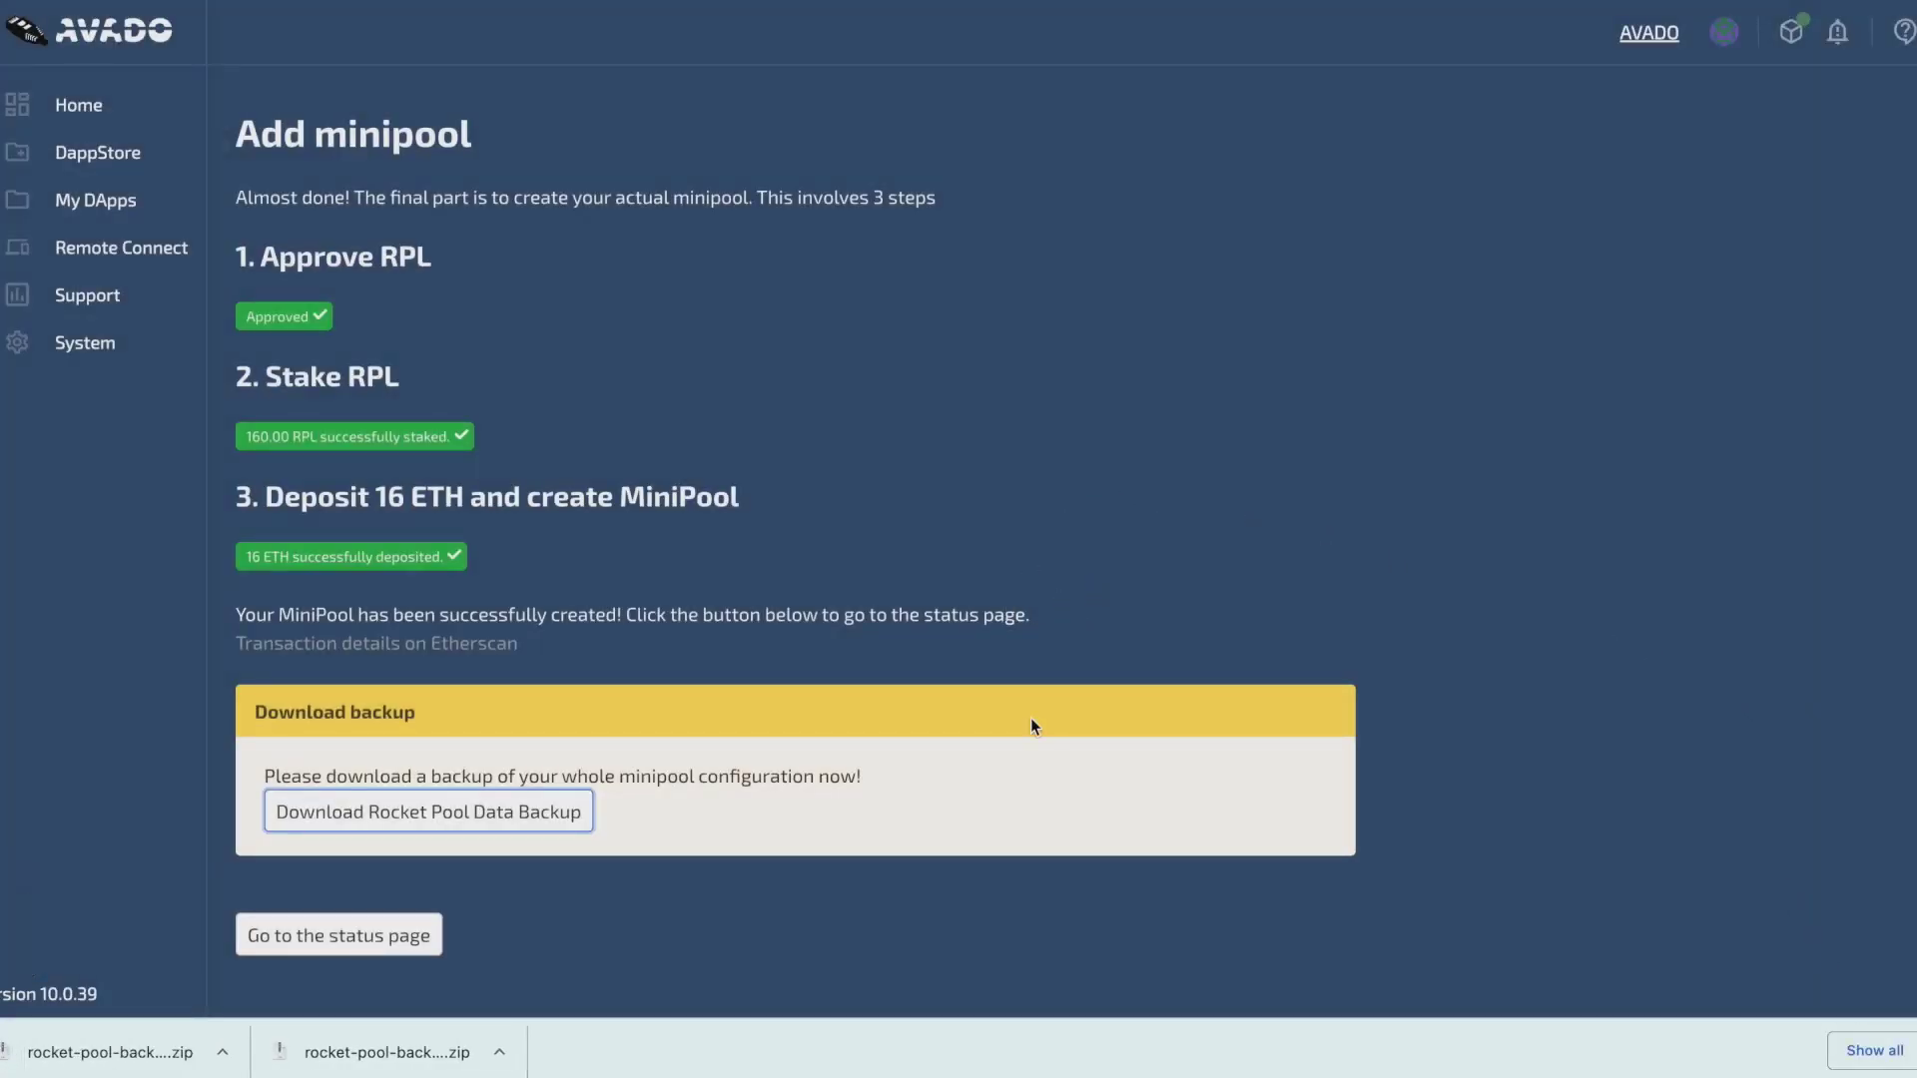
left_click(760, 896)
Step: Go to the status page and review the Minipool status table showing Prelaunch
left_click(340, 935)
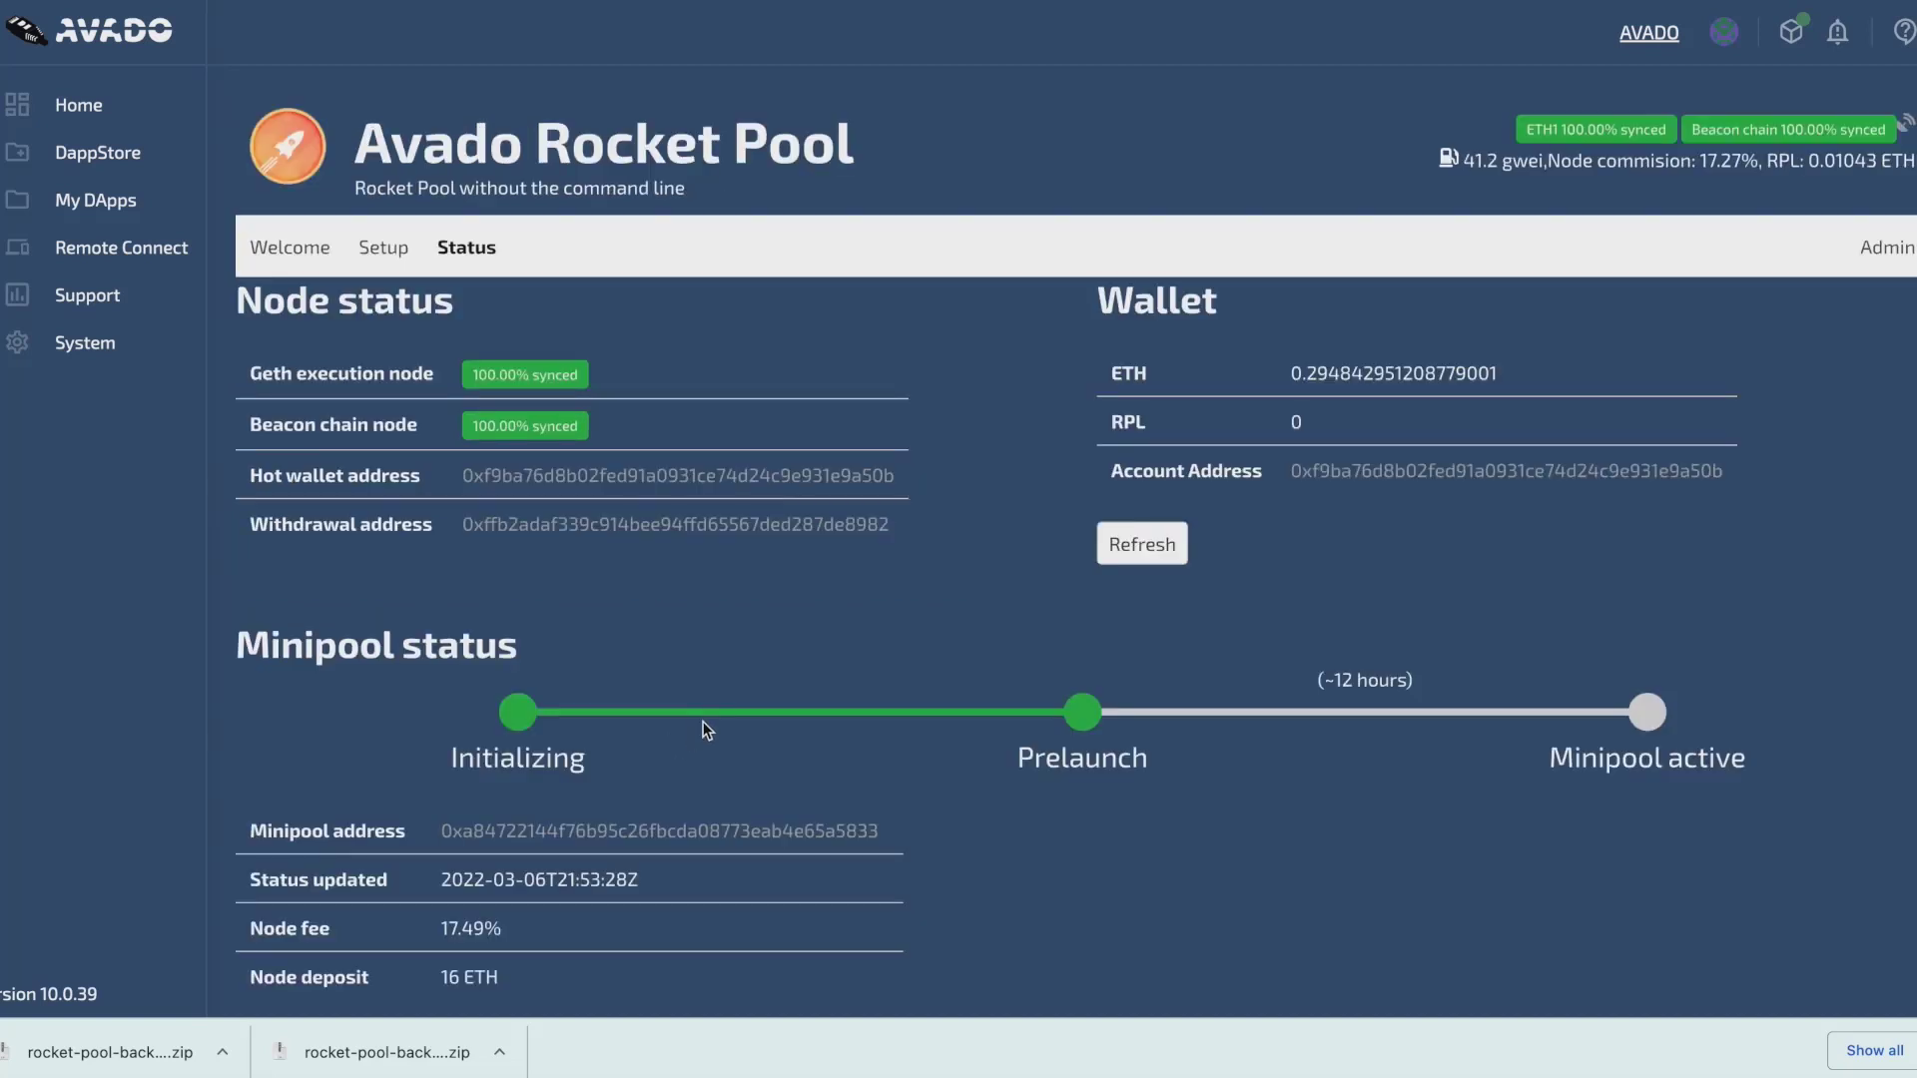
scroll(1254, 813, "down", 1)
scroll(1254, 823, "down", 3)
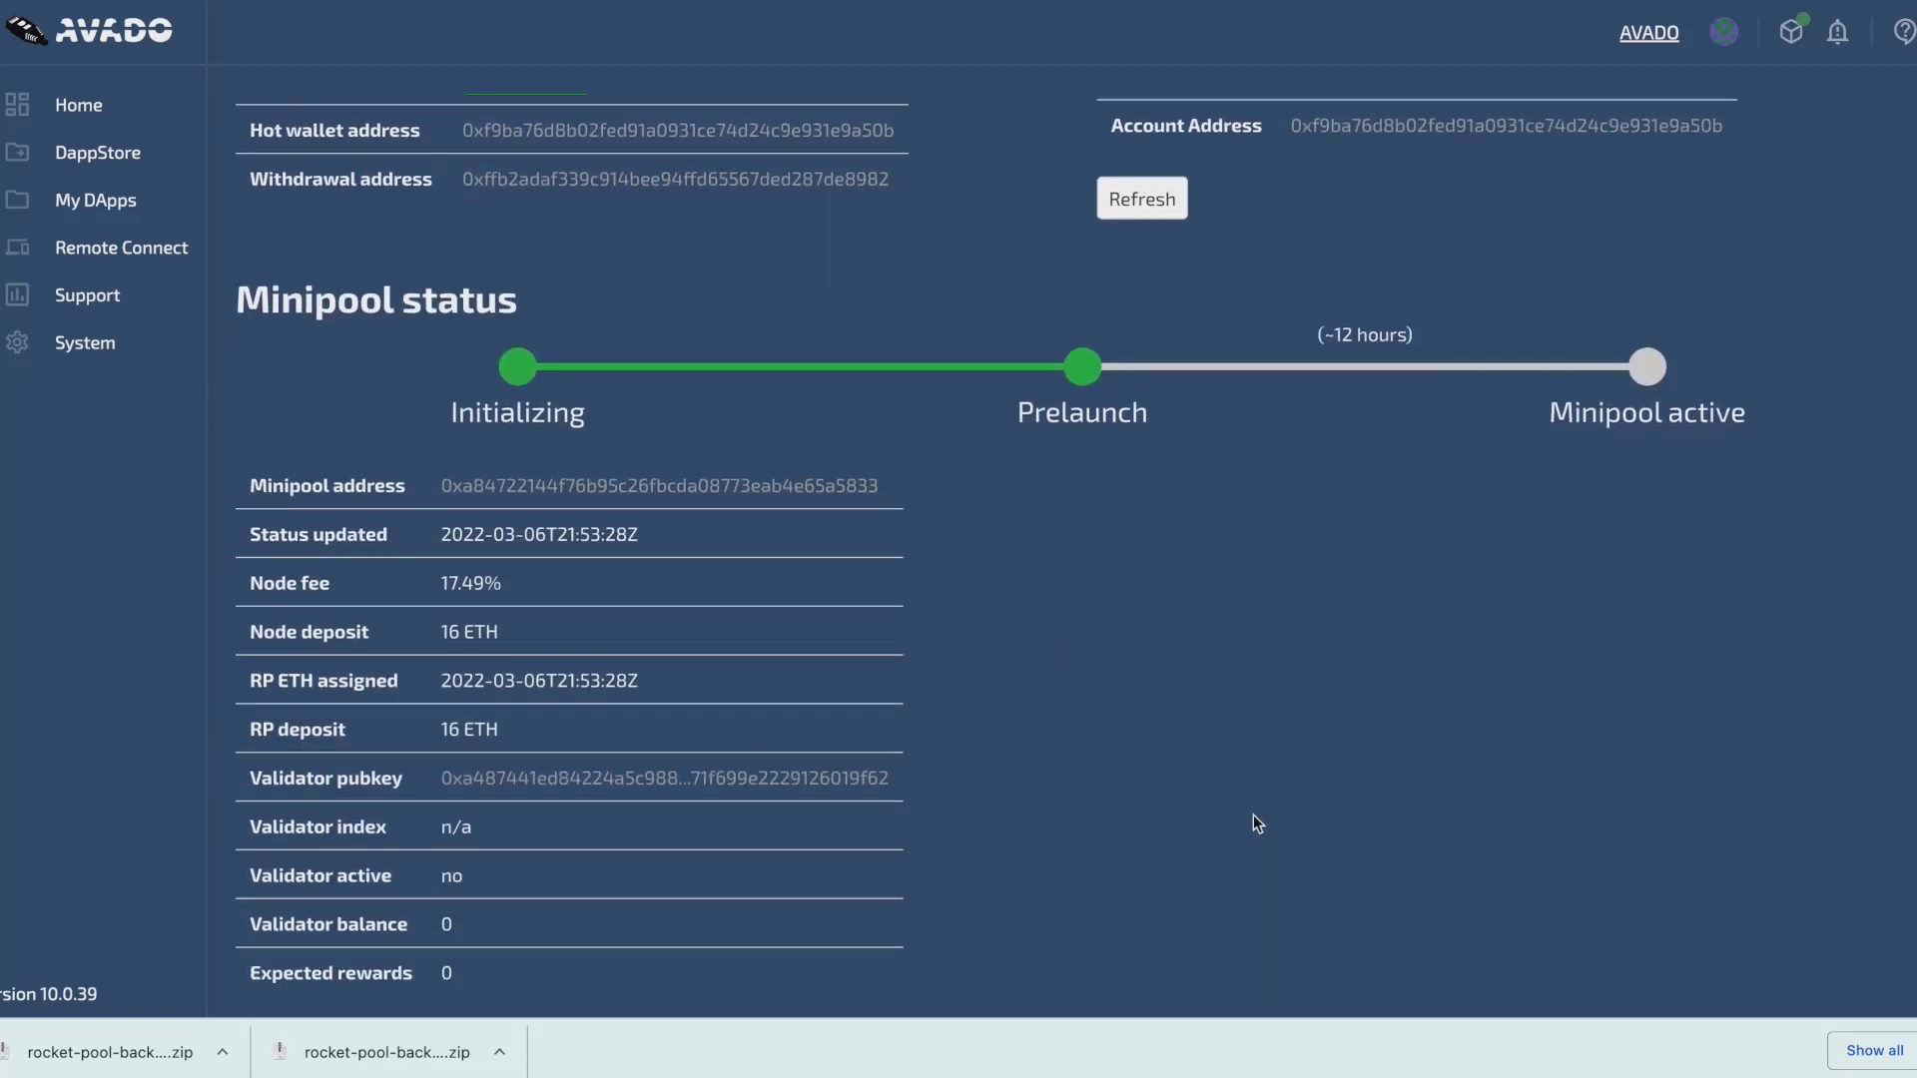
scroll(1254, 815, "up", 3)
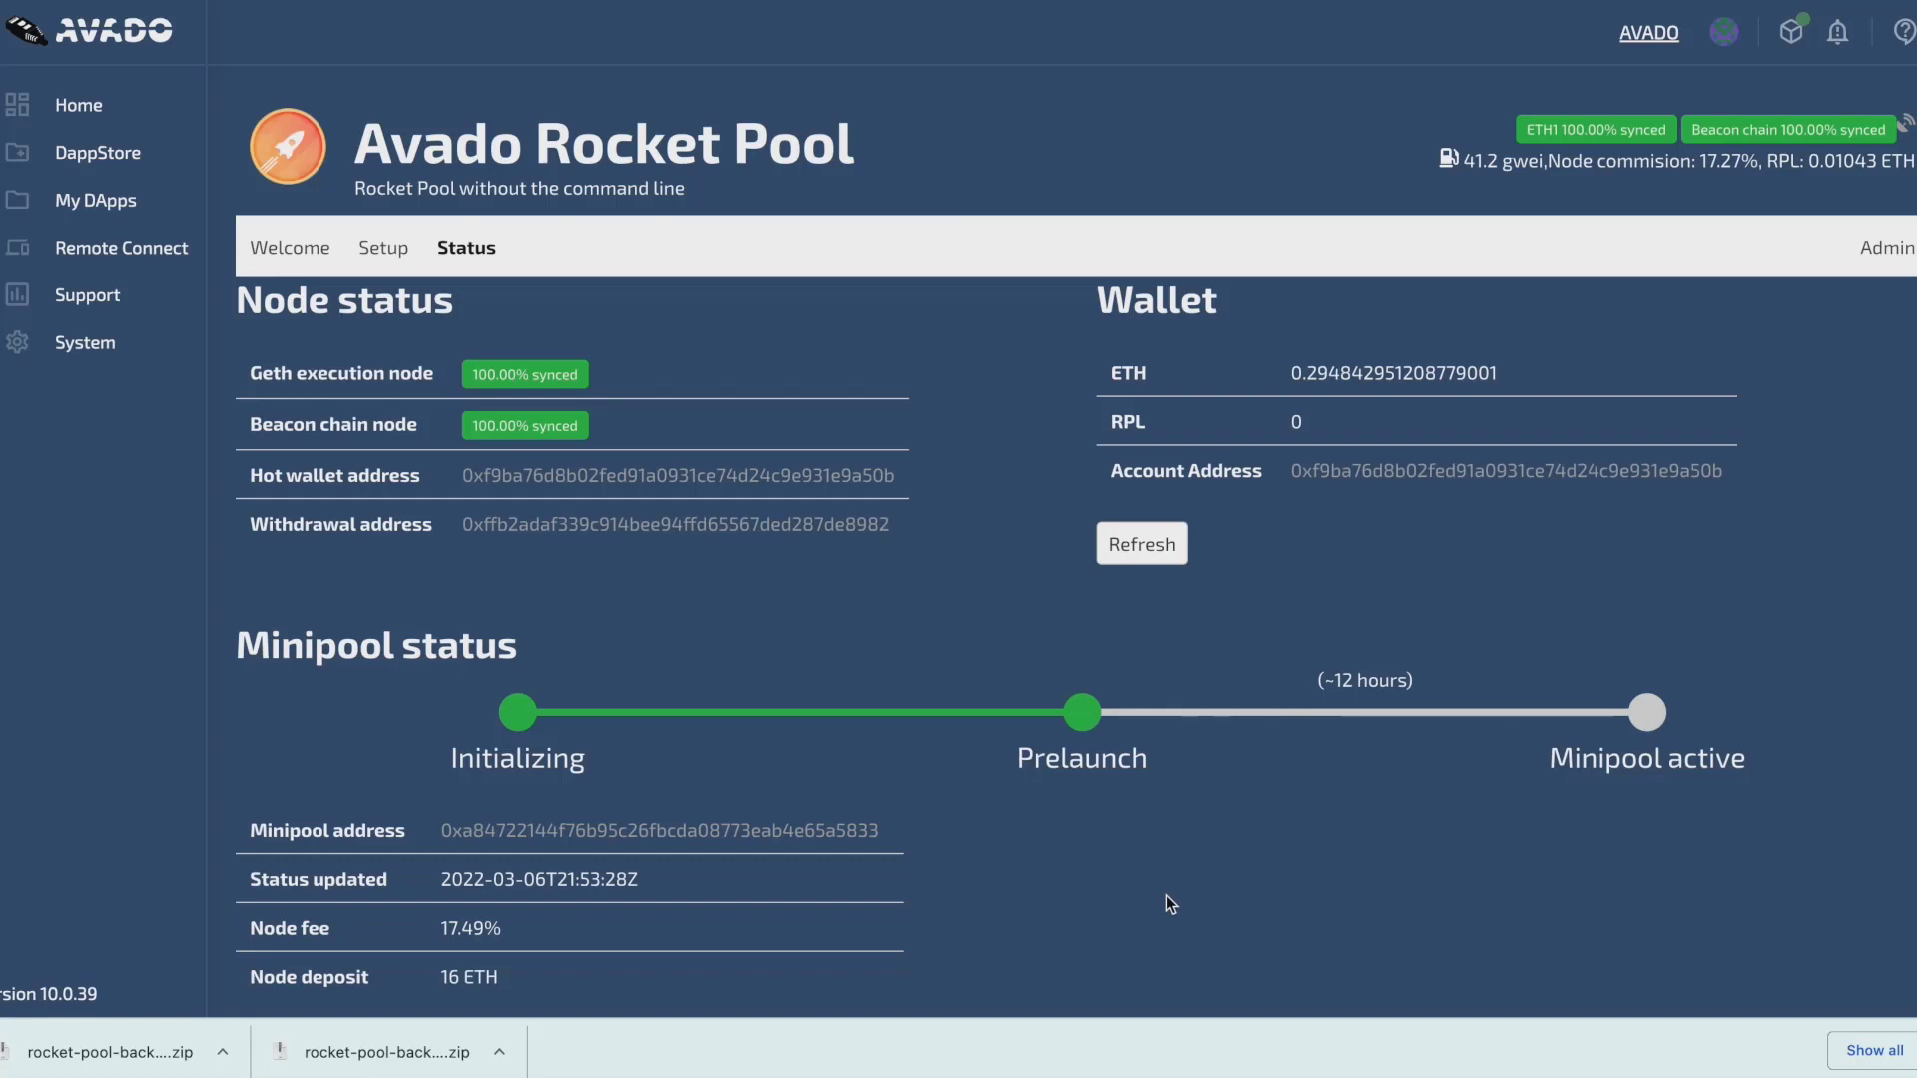
scroll(1166, 896, "down", 3)
scroll(1166, 898, "down", 1)
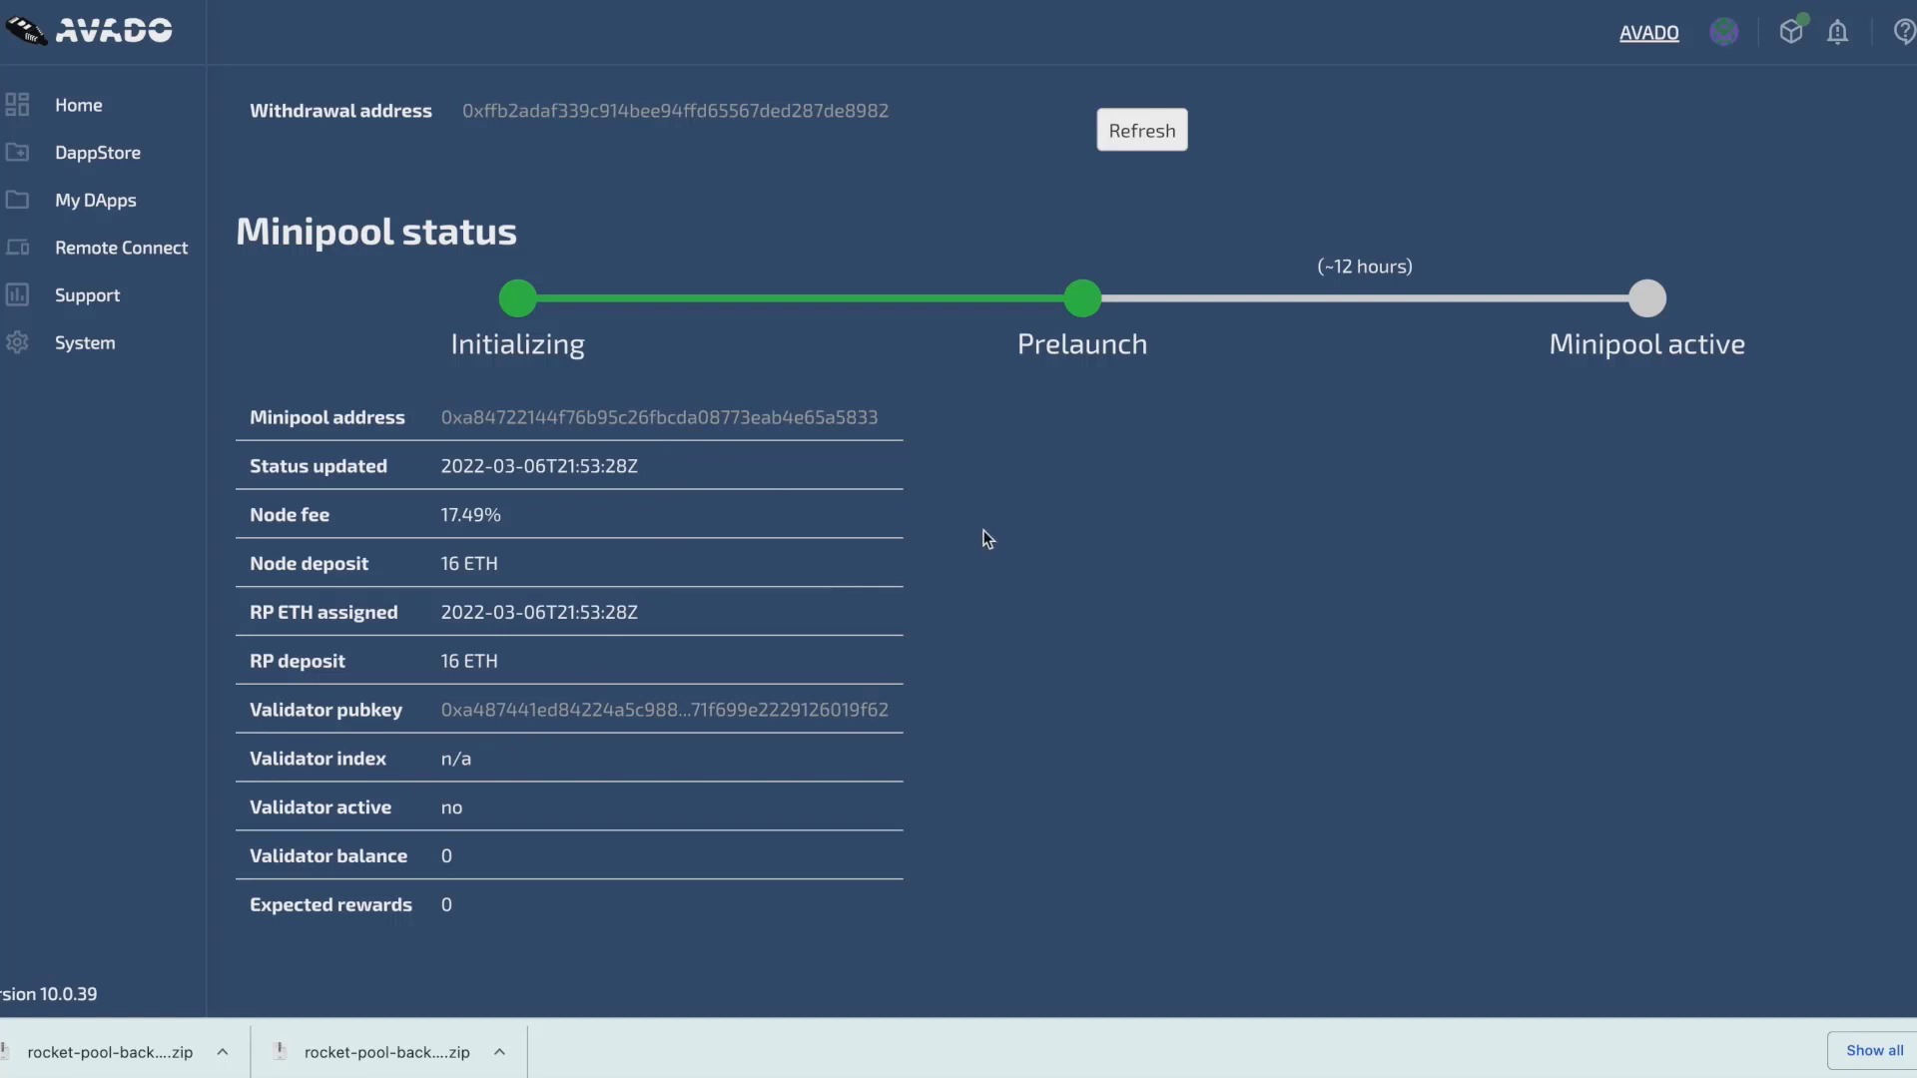
left_click(814, 432)
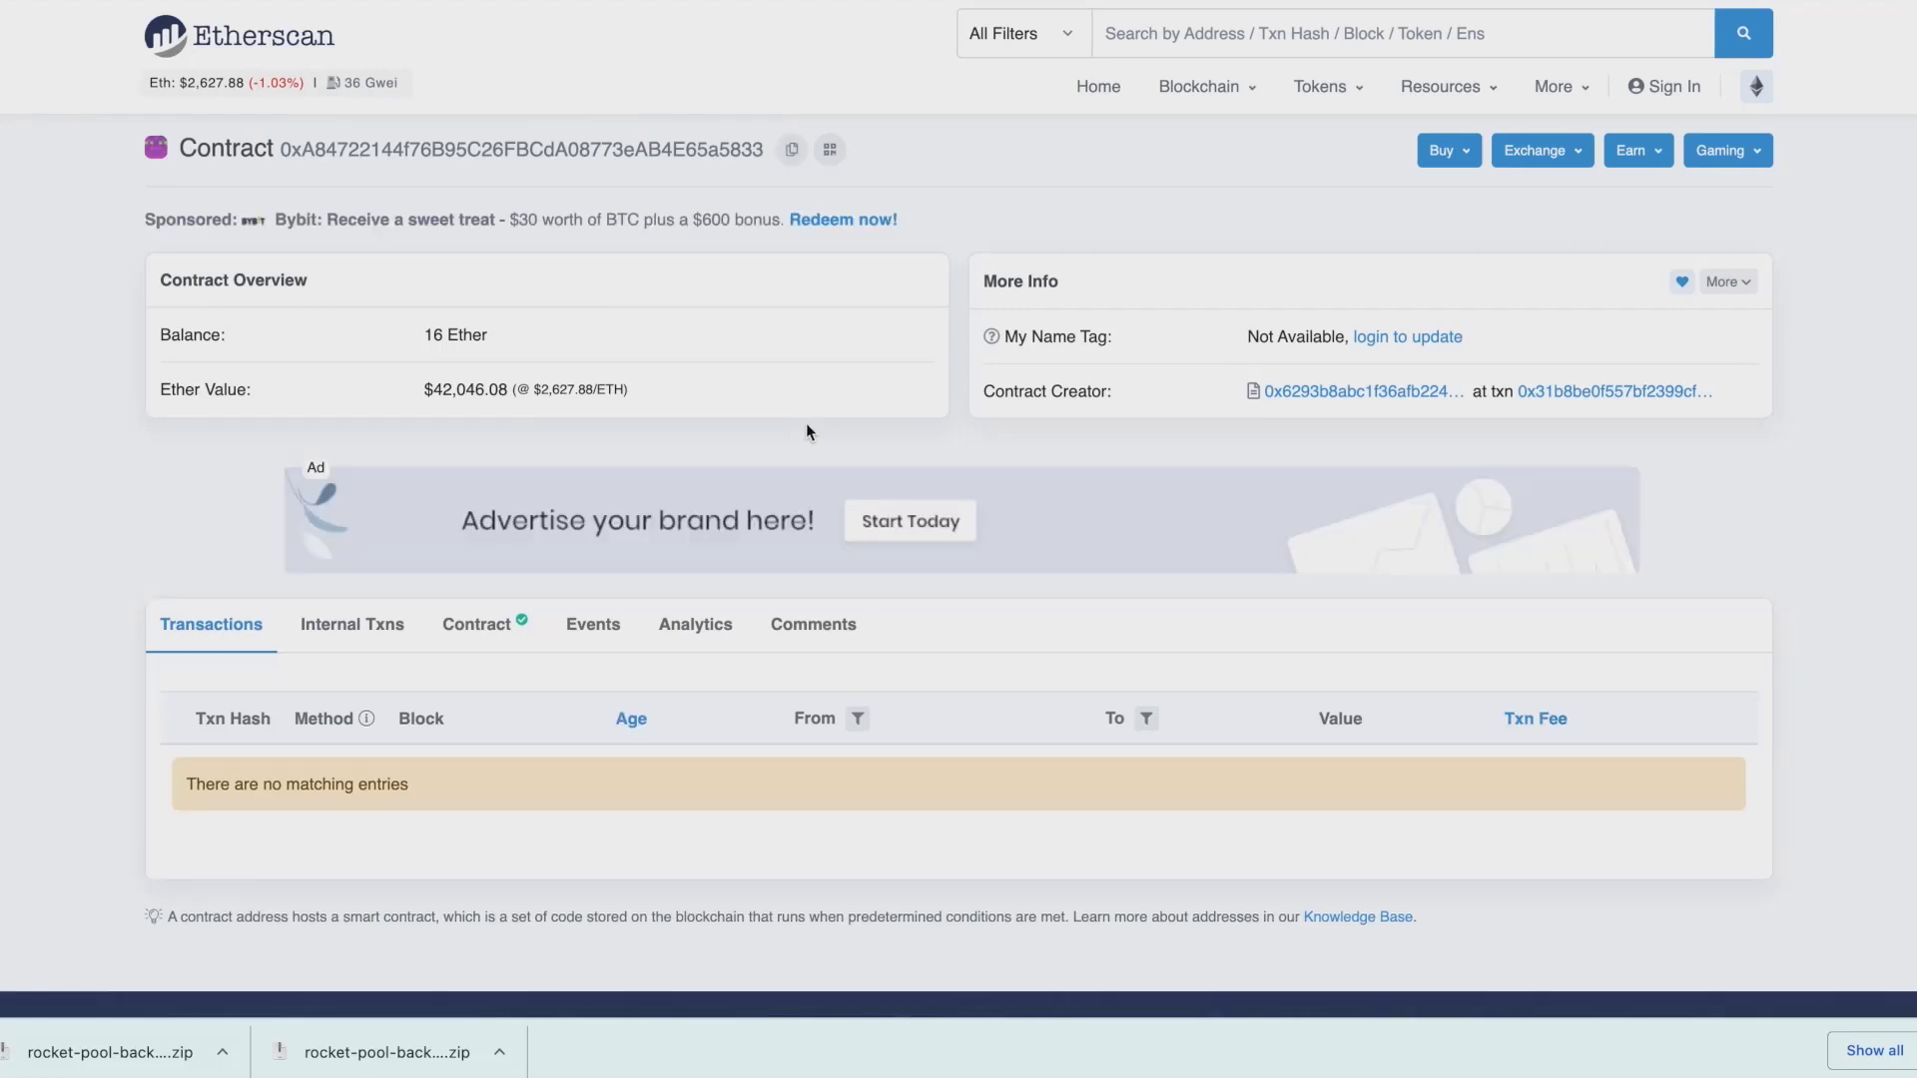
left_click(468, 636)
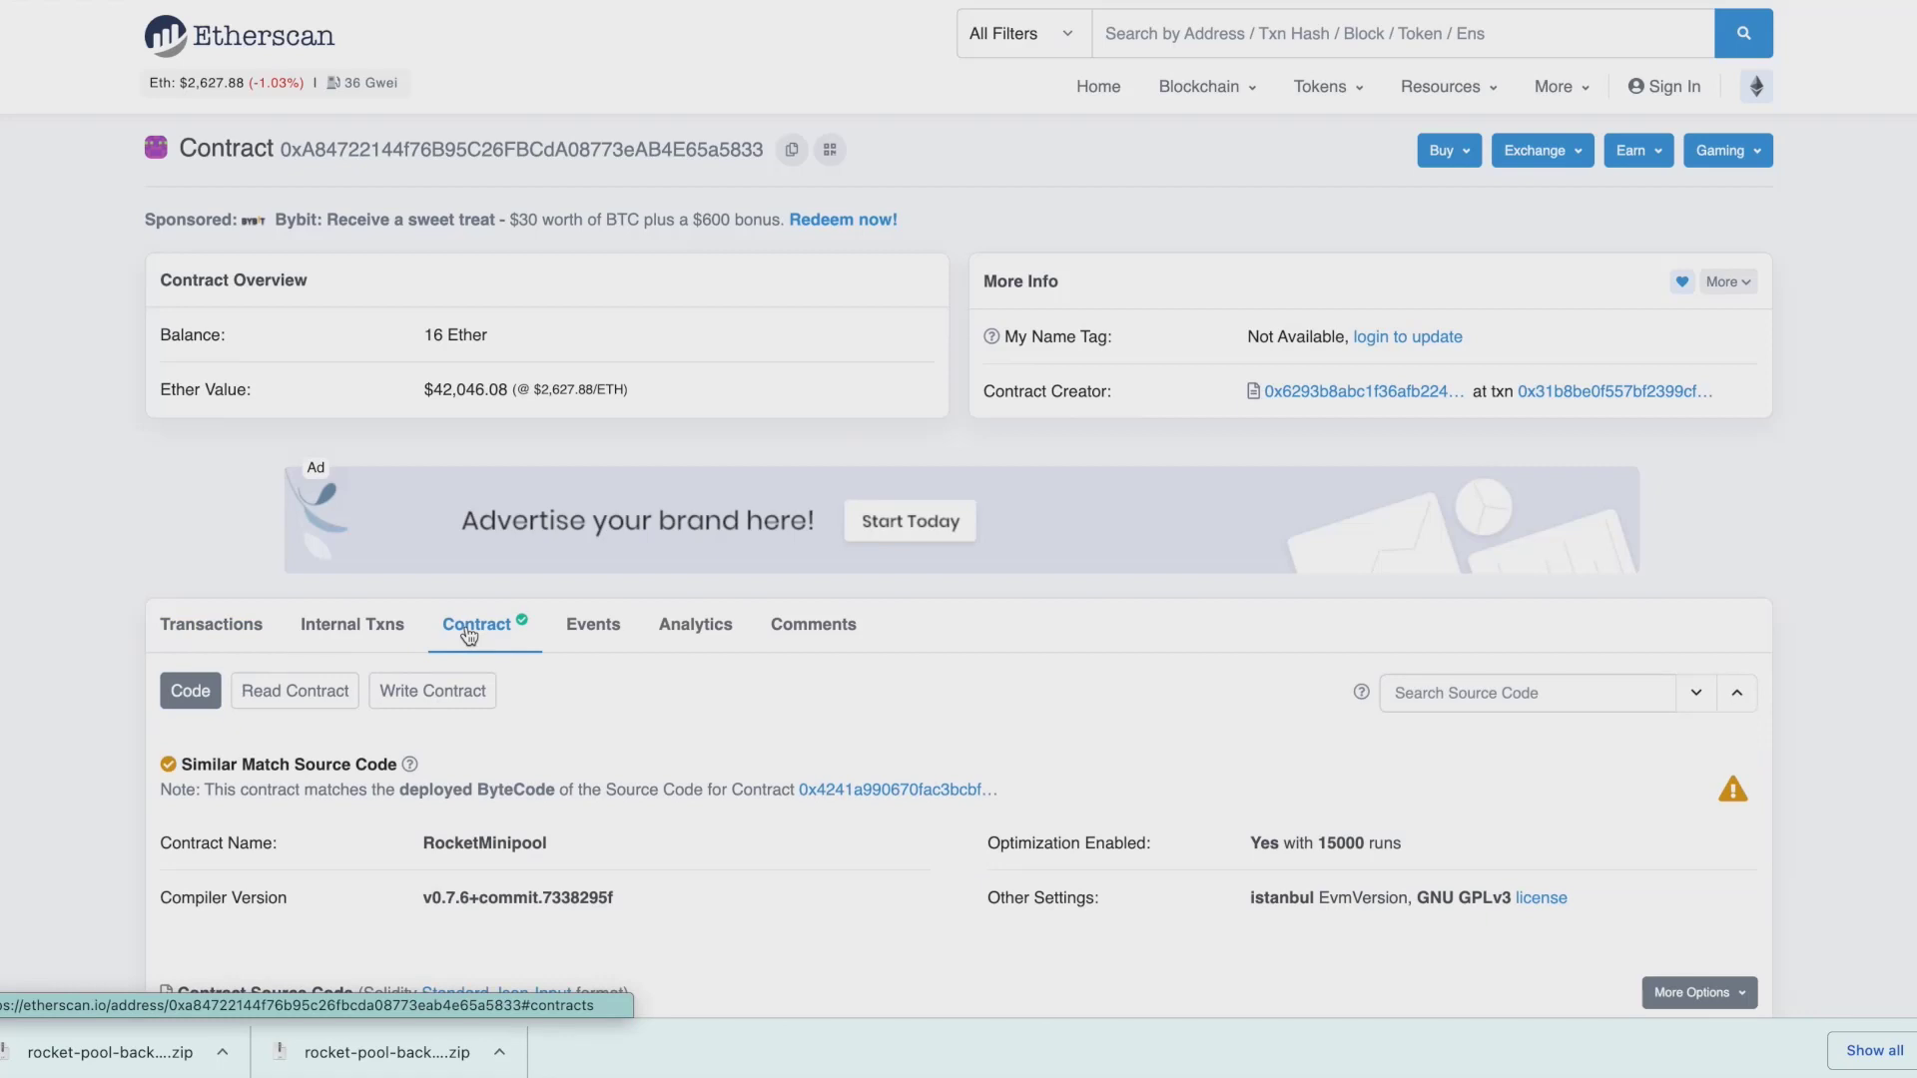
left_click(232, 621)
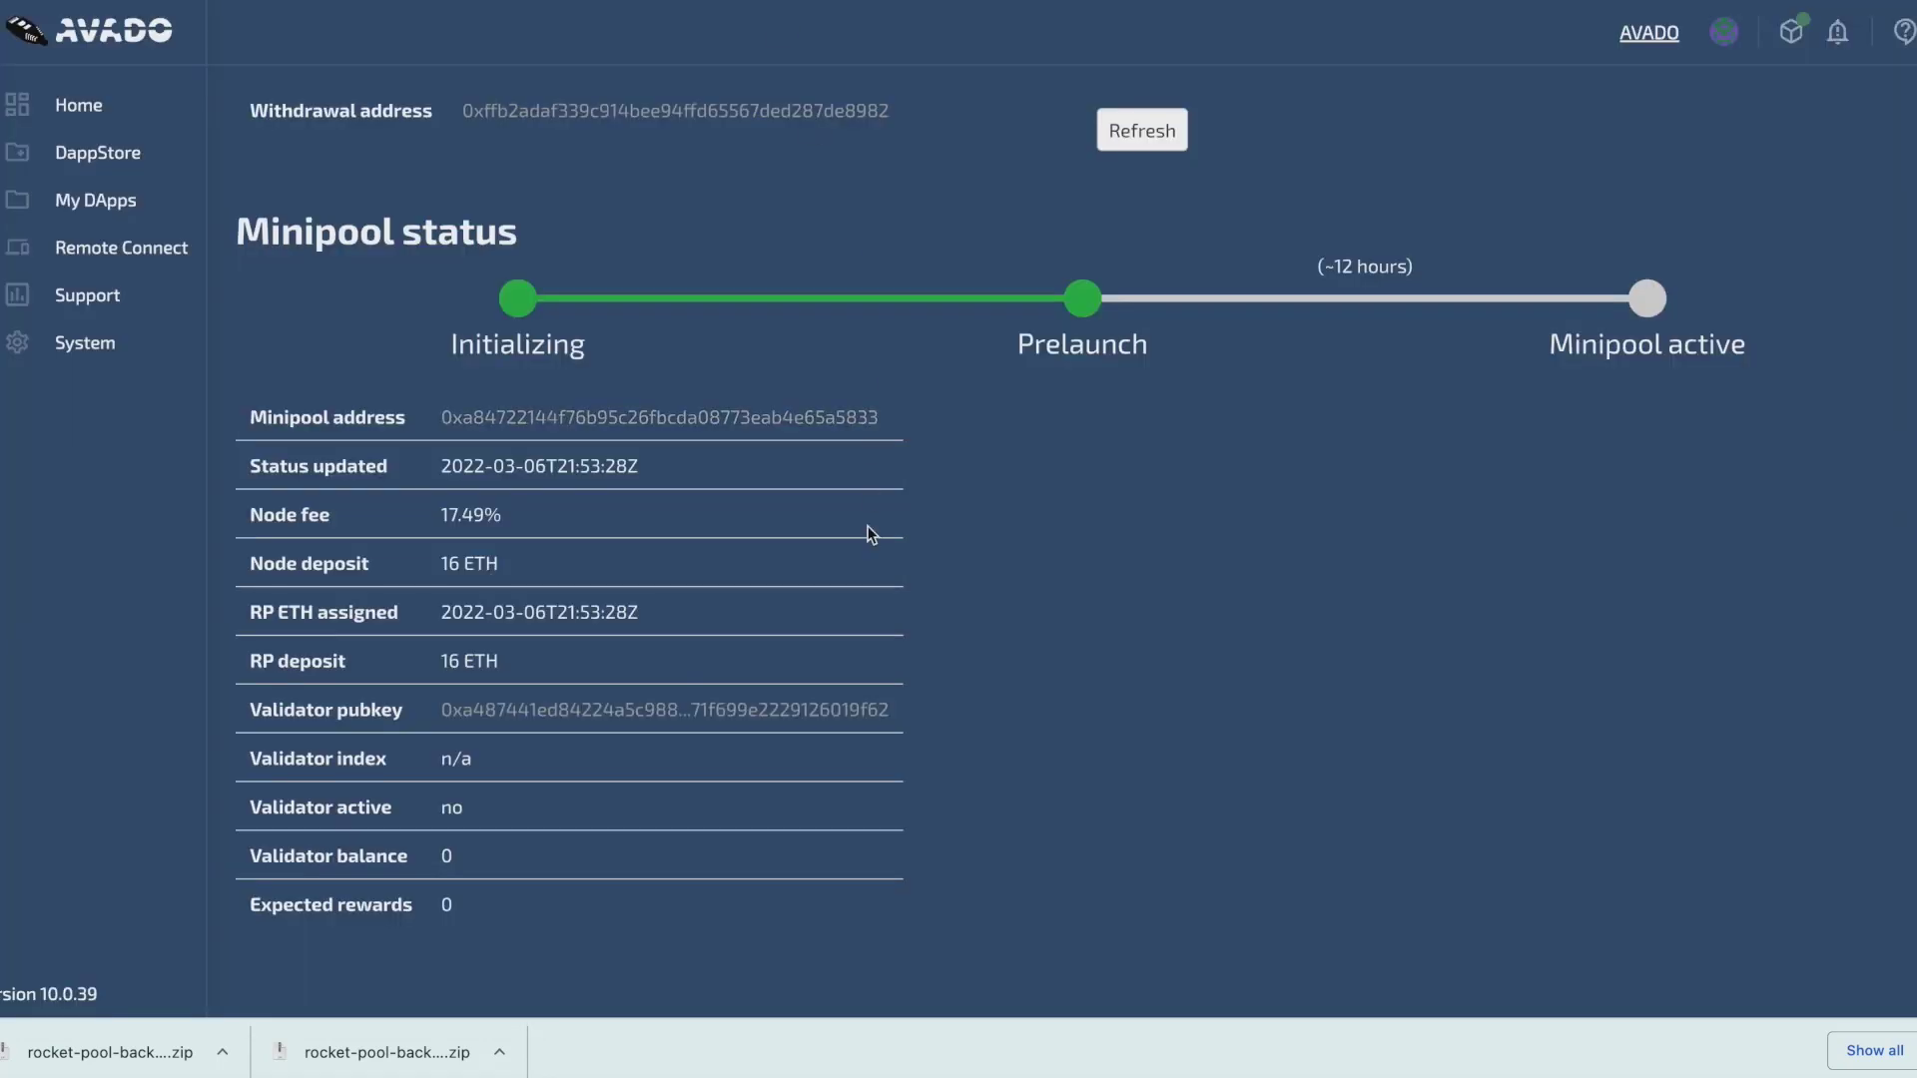
Step: Open the validator pubkey on beaconcha.in and check its 16 ETH Eth1 deposit
left_click(835, 713)
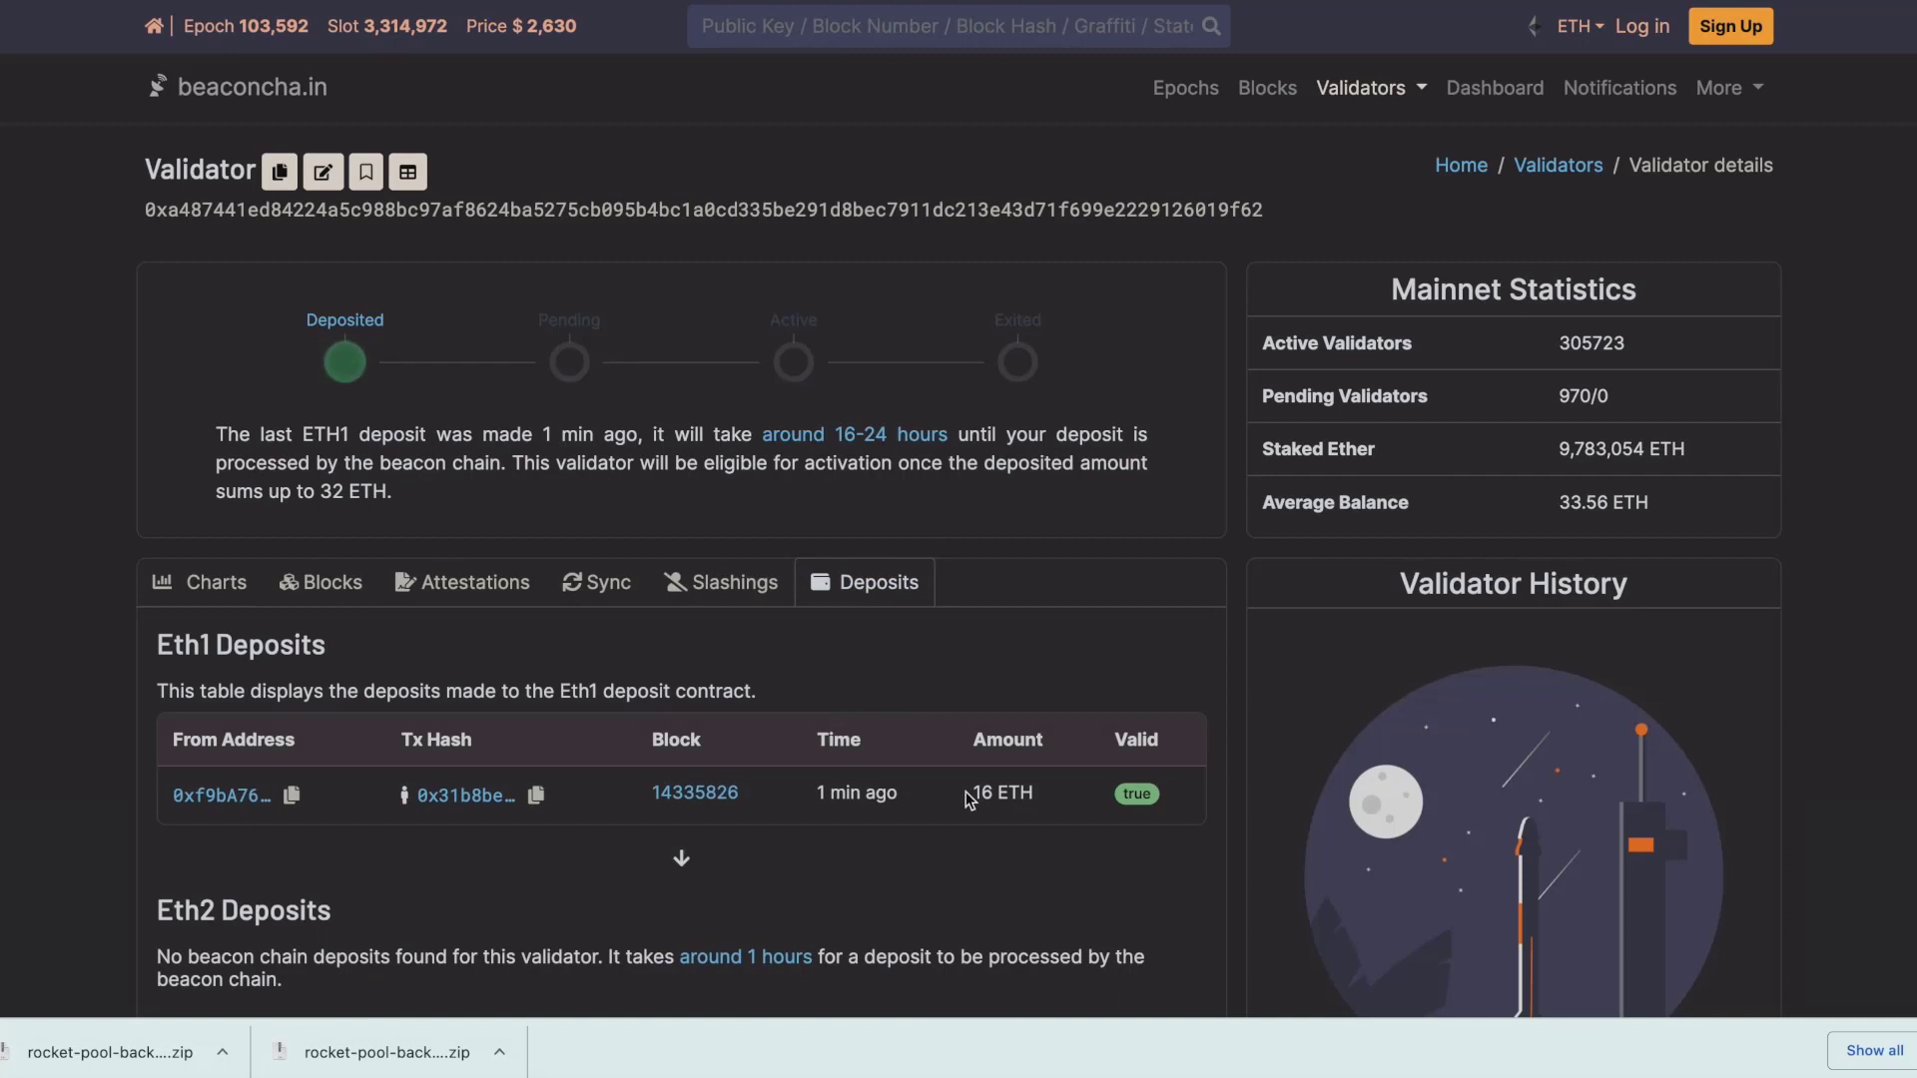
left_click_drag(969, 799, 1047, 796)
left_click(1027, 844)
Step: Switch back to the Avado tab with the minipool in Prelaunch and 16 ETH deposits
key("ctrl+Tab")
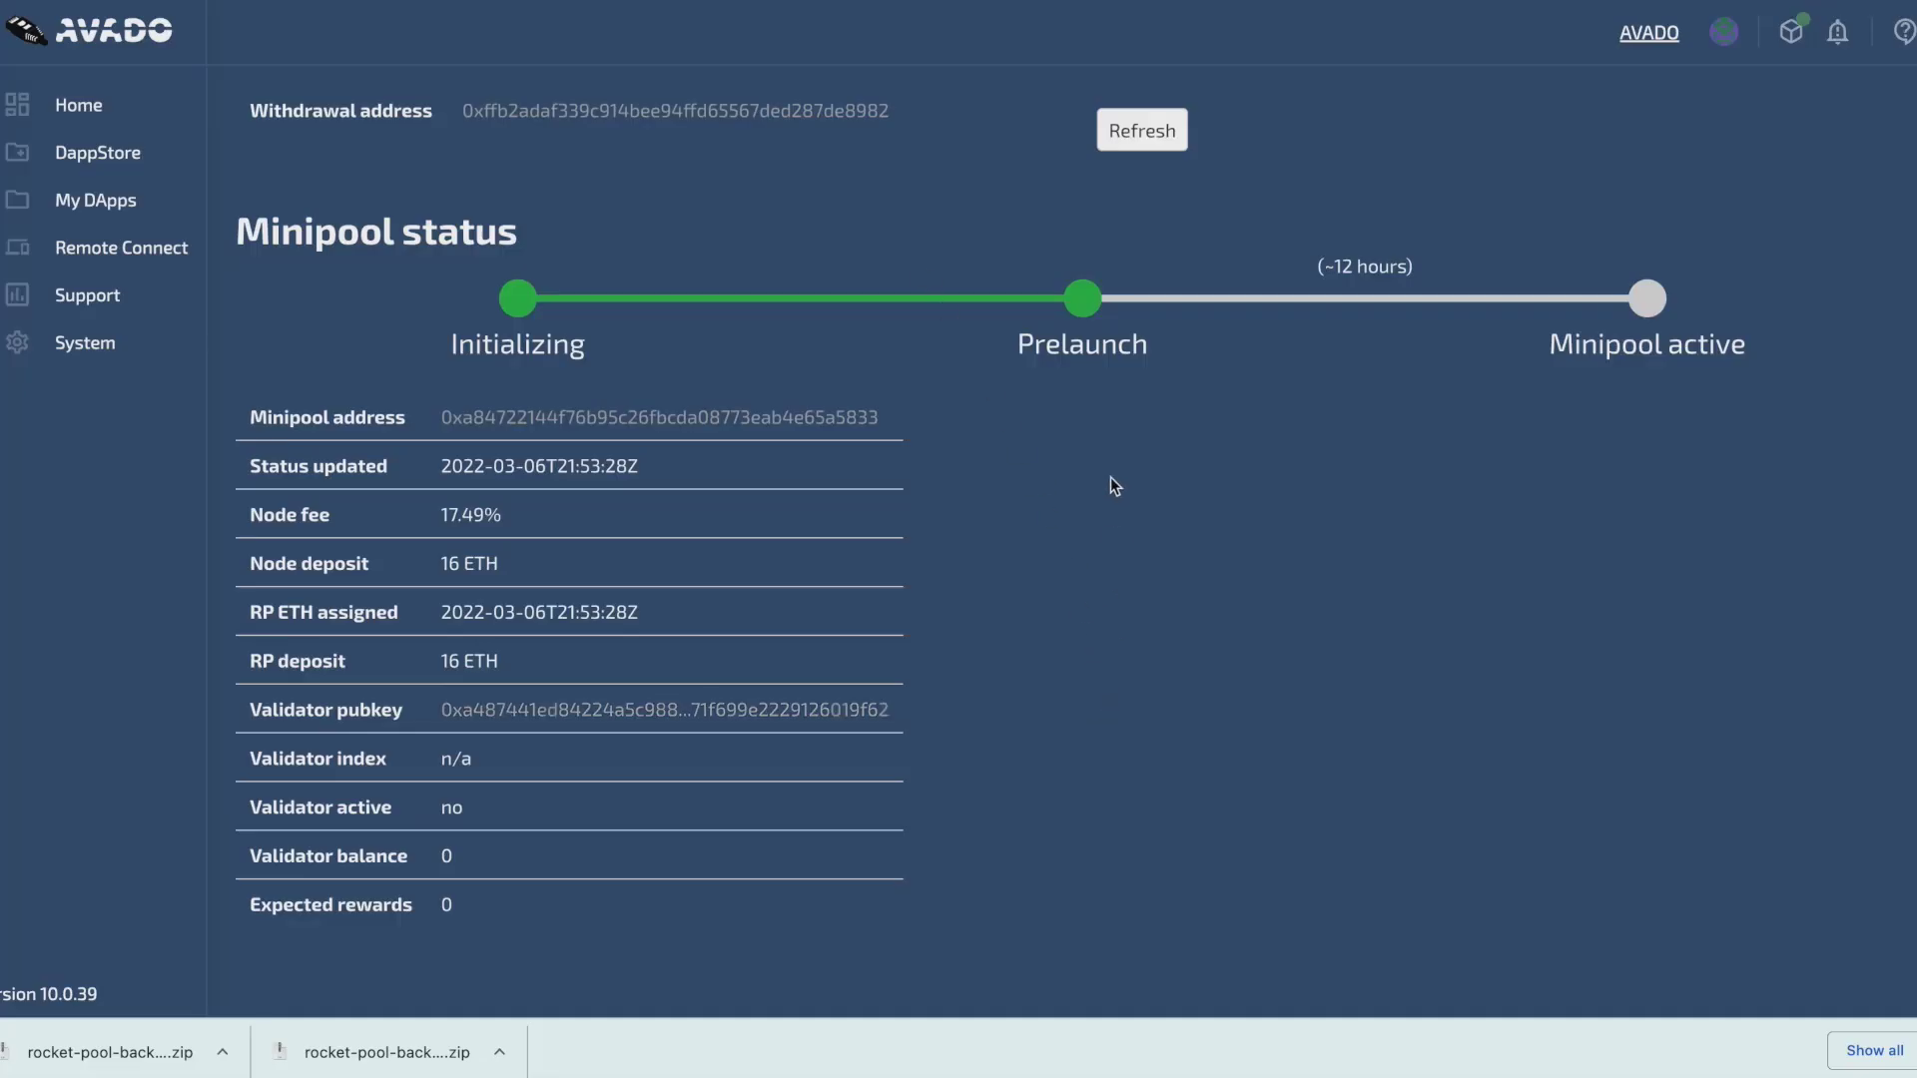